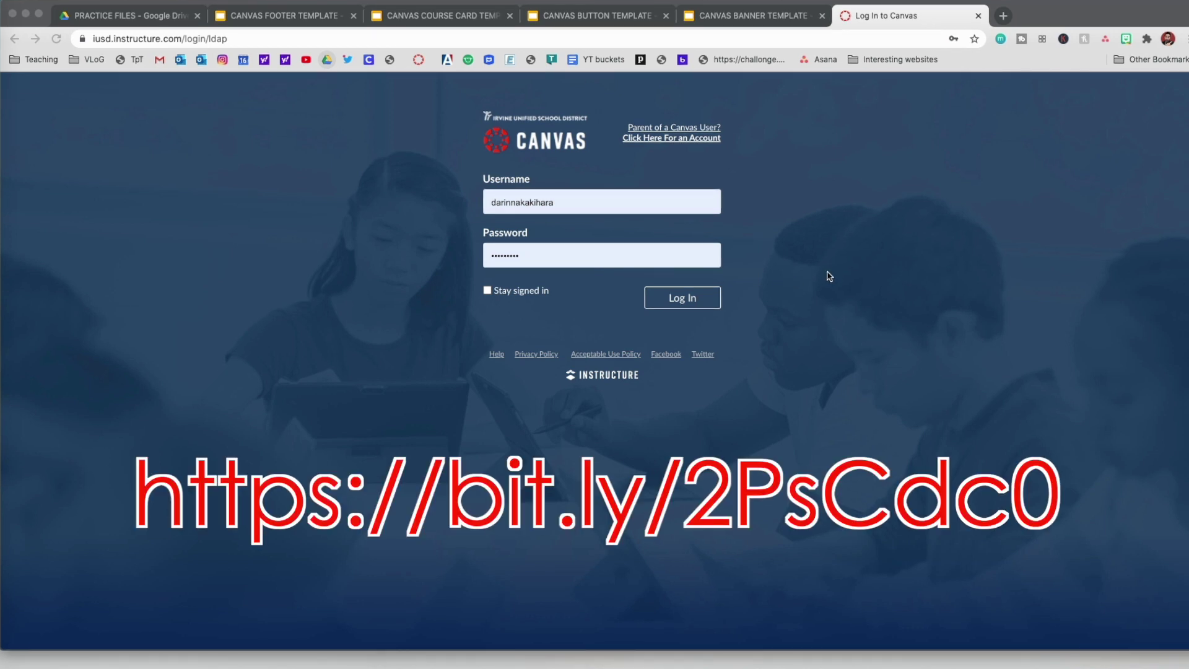
Open the downloaded PRACTICE FILES folder from Downloads and display its template images as icons in an enlarged window
left_click(117, 22)
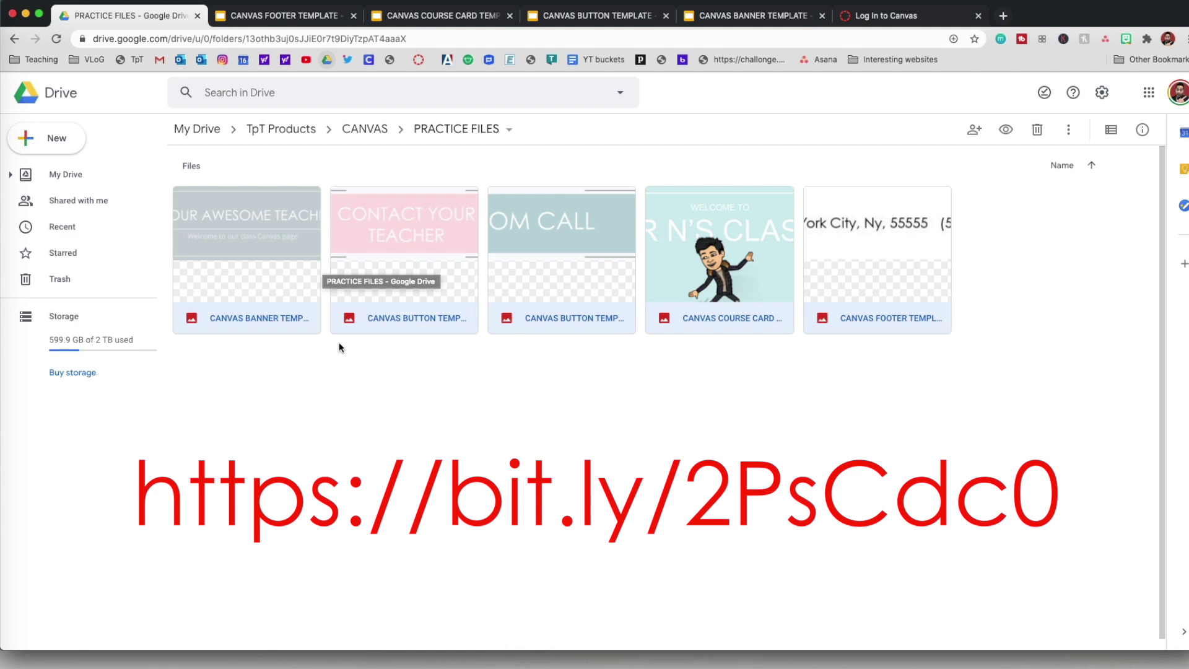
left_click(1, 17)
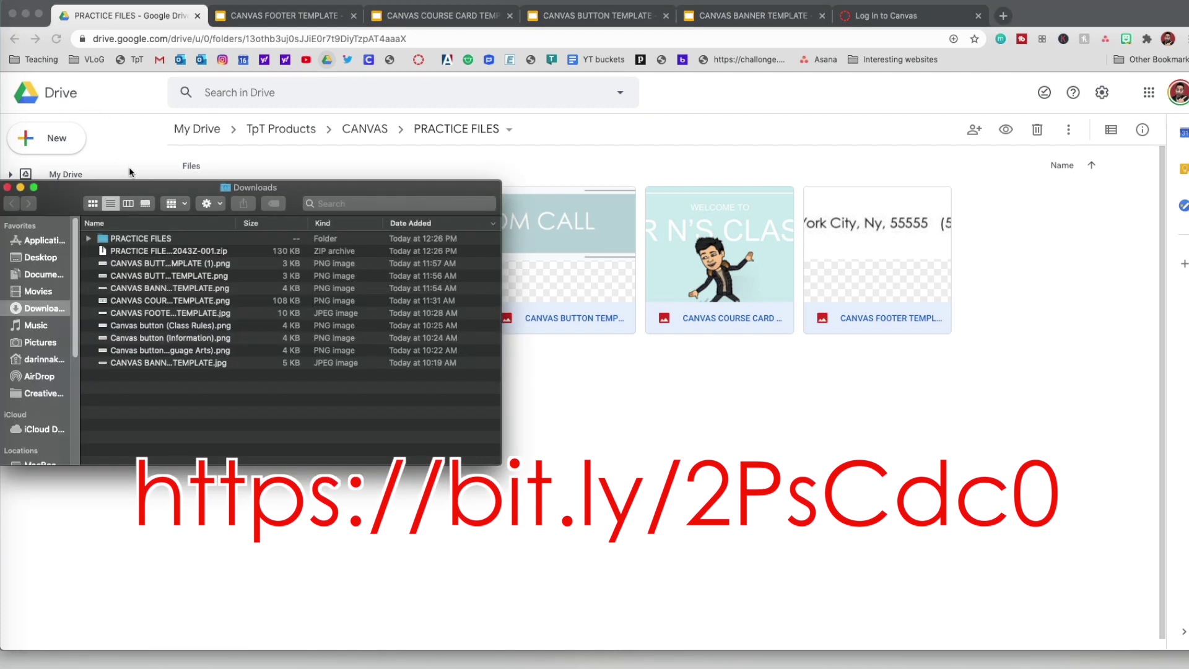
left_click_drag(137, 188, 560, 203)
double_click(564, 254)
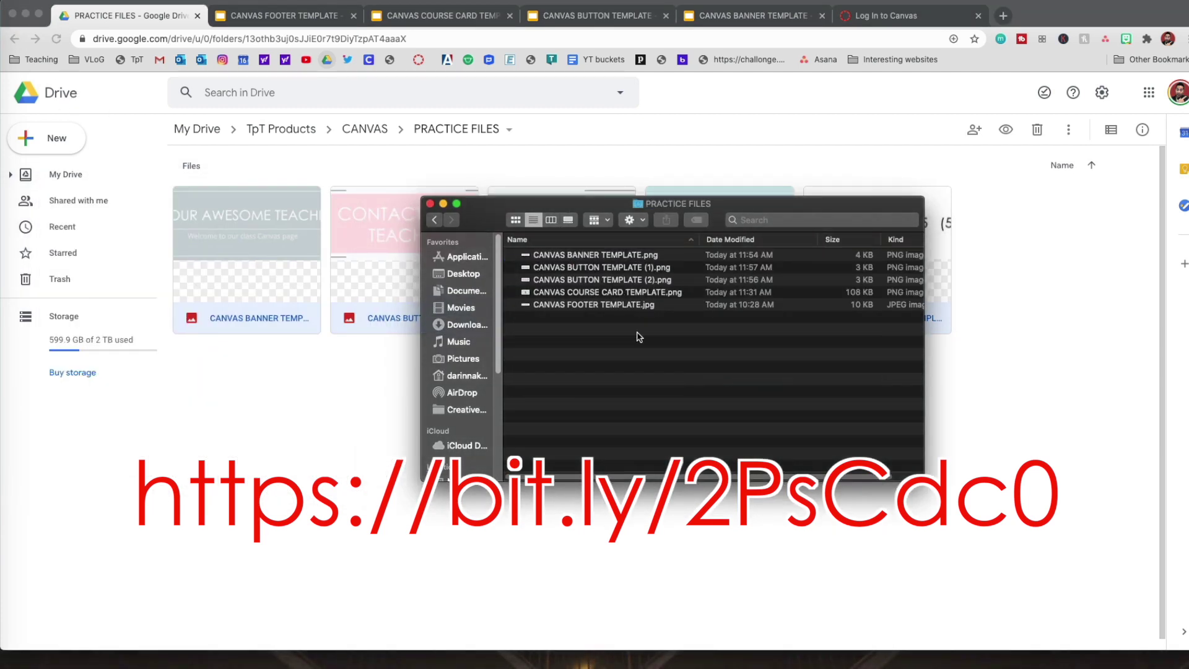
left_click(515, 219)
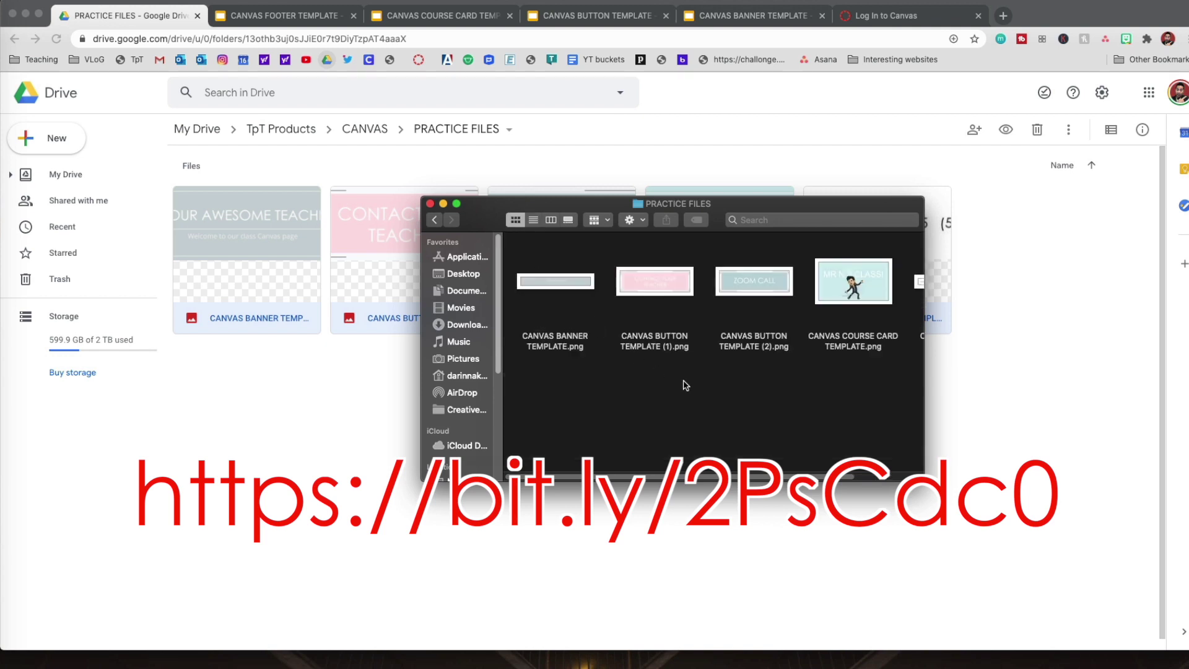
left_click_drag(924, 479, 1046, 596)
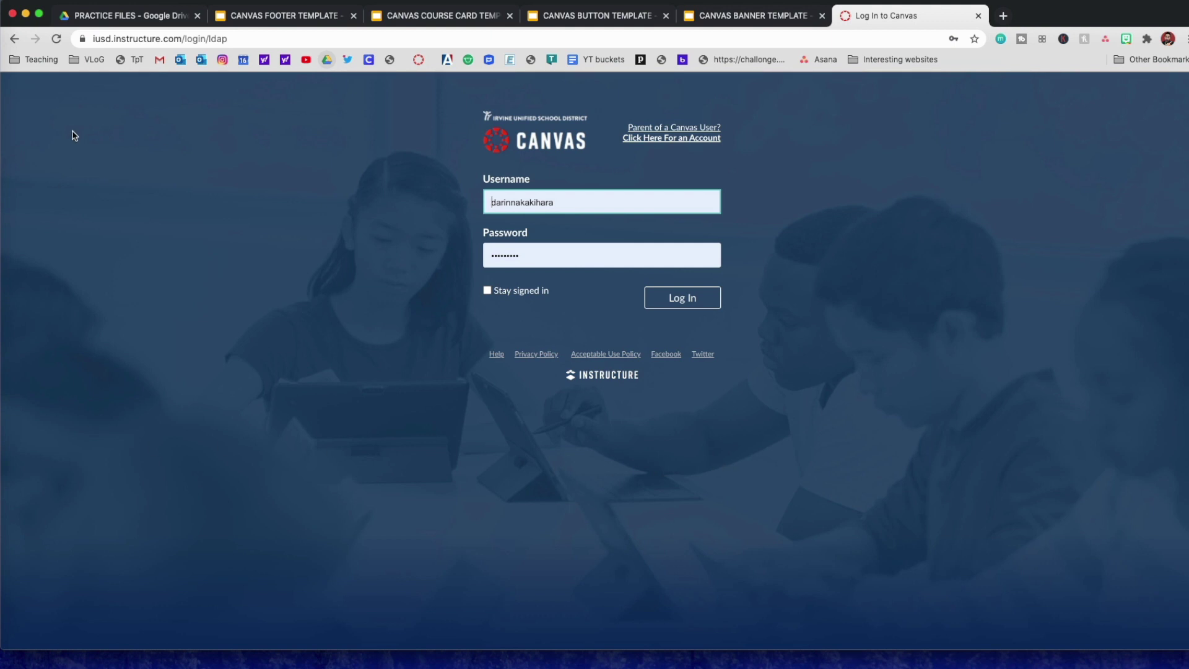
Highlight the district part of the Canvas login address, and log in with the prefilled credentials
left_click(105, 40)
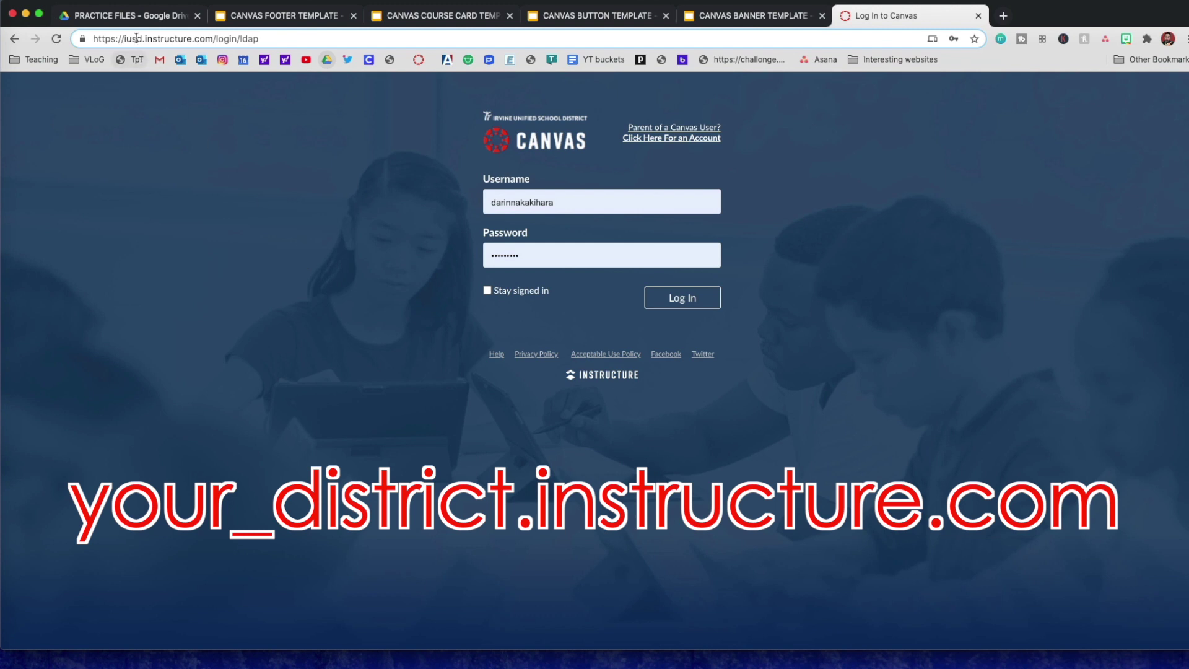
left_click_drag(141, 40, 124, 38)
left_click(808, 227)
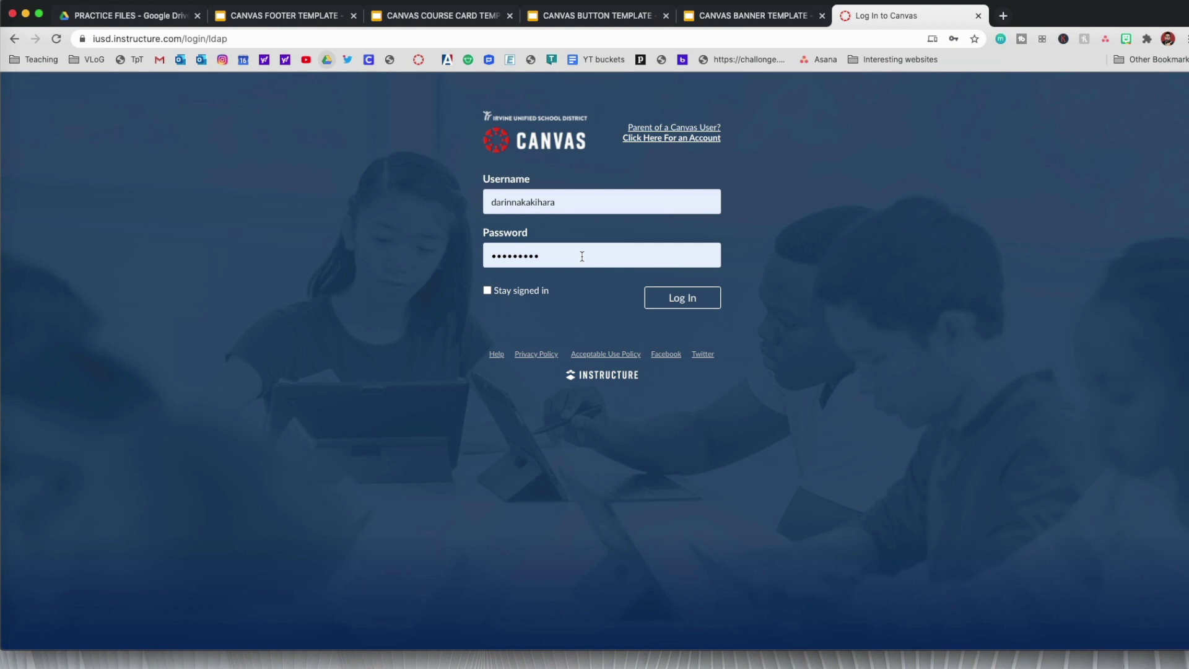
left_click(666, 301)
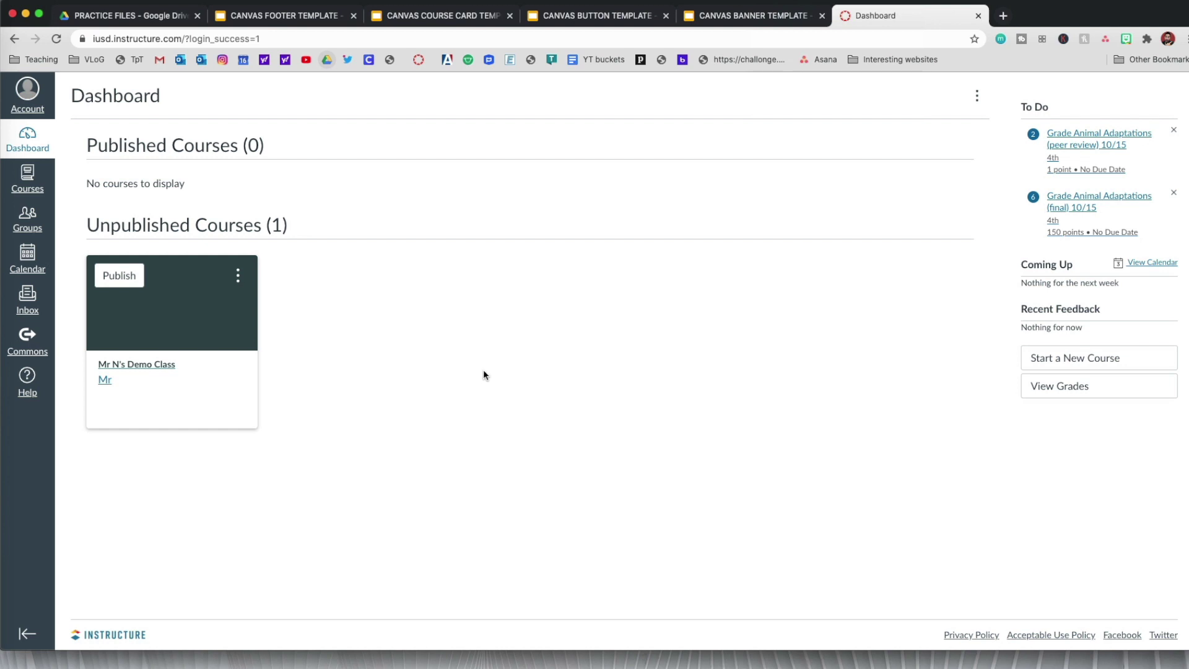
Look through the full list of enrolled courses and return to the dashboard
left_click(32, 186)
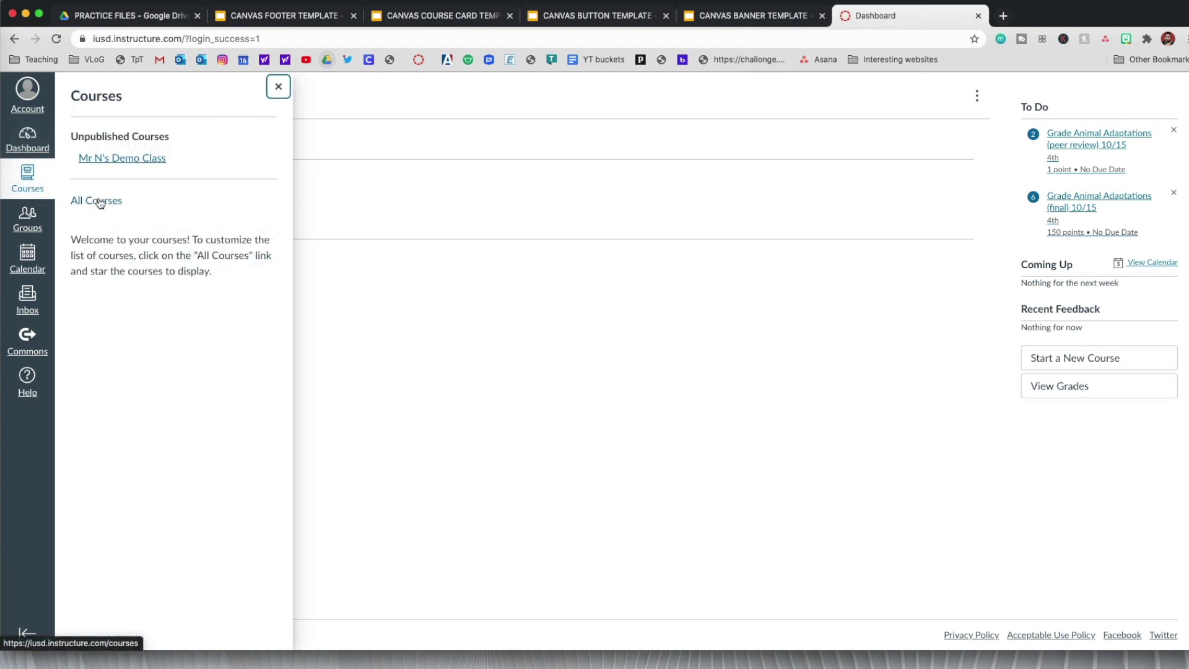
left_click(97, 201)
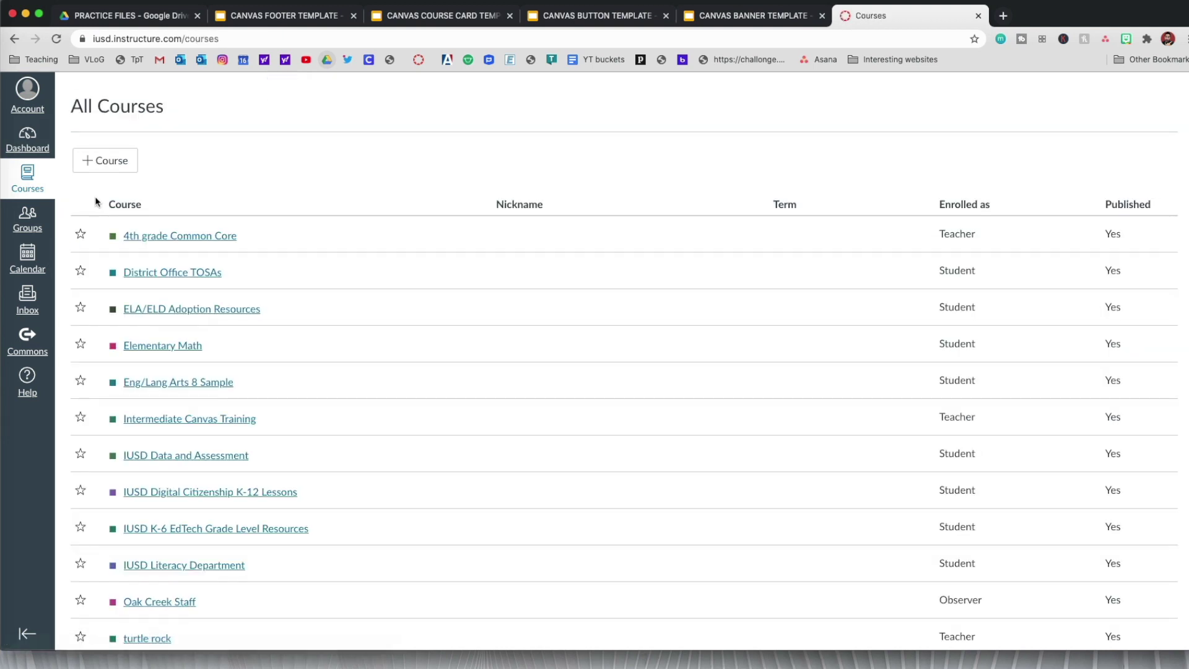
scroll(469, 493, "down", 5)
scroll(470, 489, "down", 5)
scroll(469, 490, "up", 1)
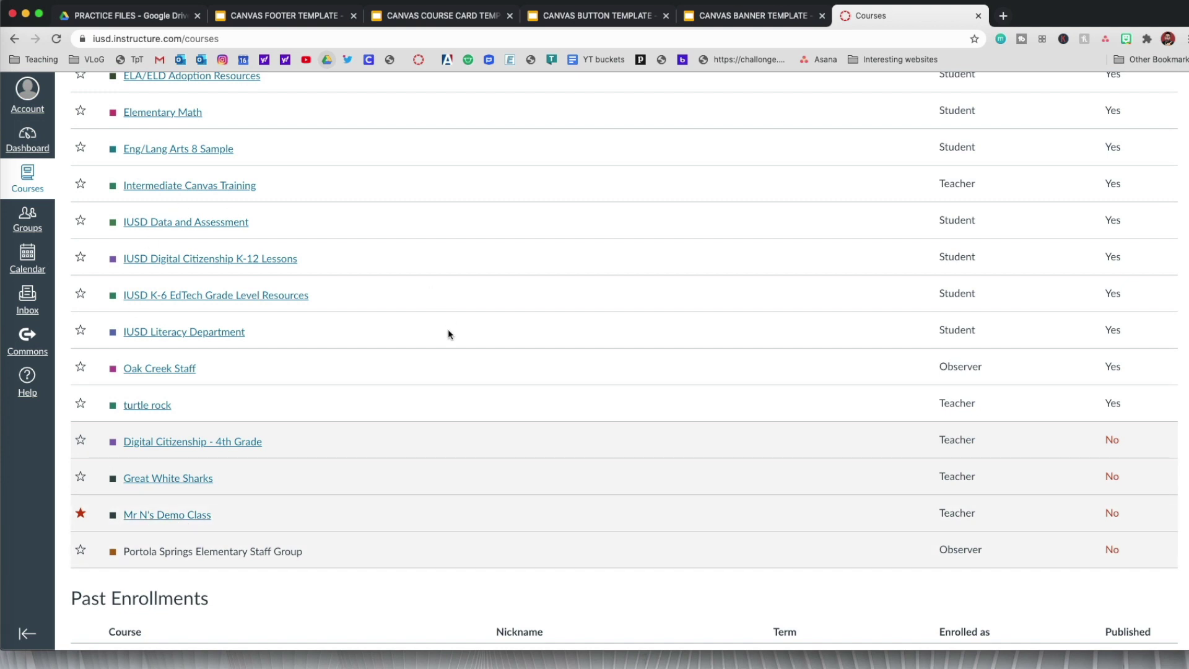
left_click(18, 141)
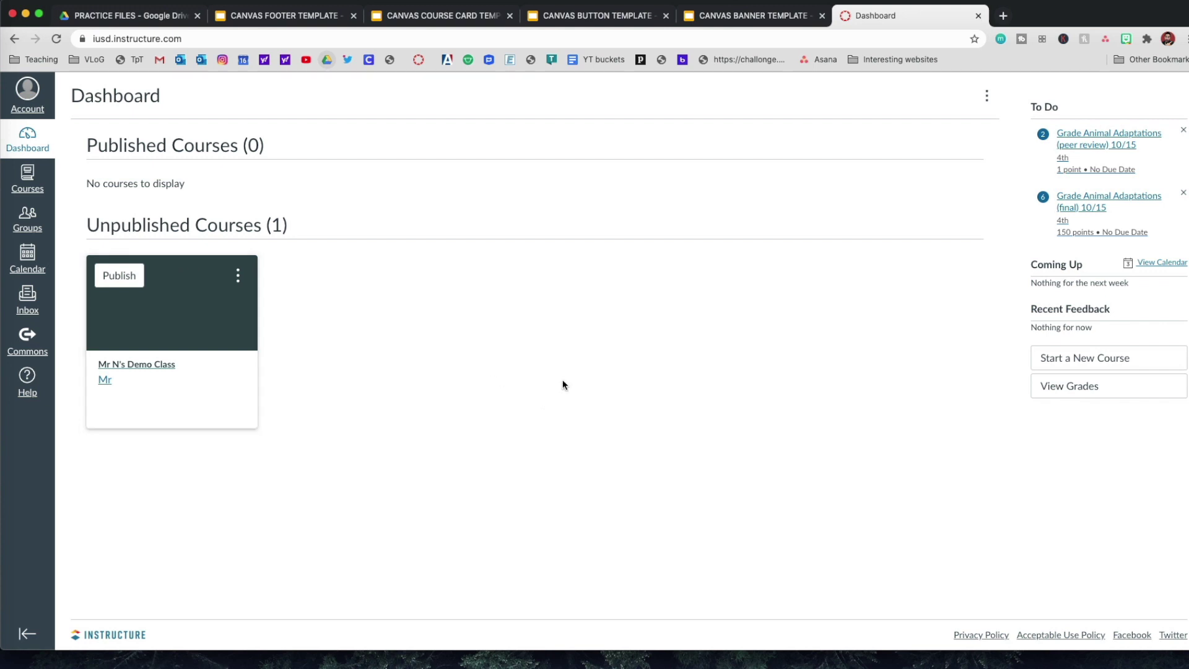
Mark the turtle rock course as a favorite in the full course list and return to the dashboard
left_click(35, 186)
left_click(95, 202)
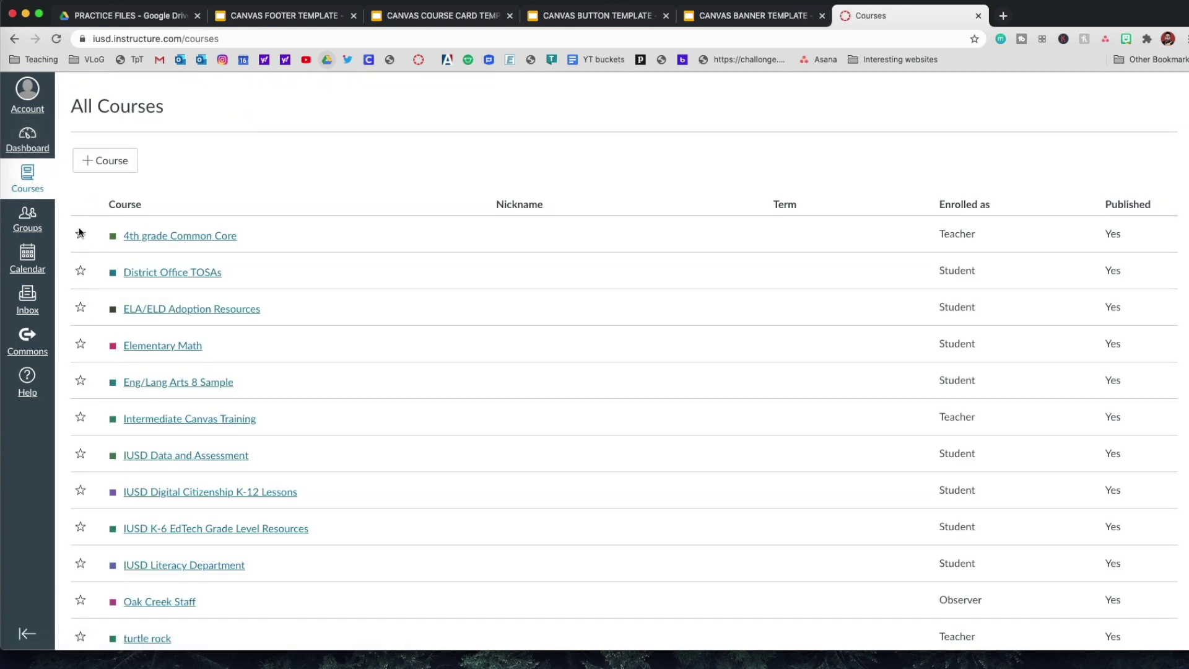
scroll(88, 531, "down", 5)
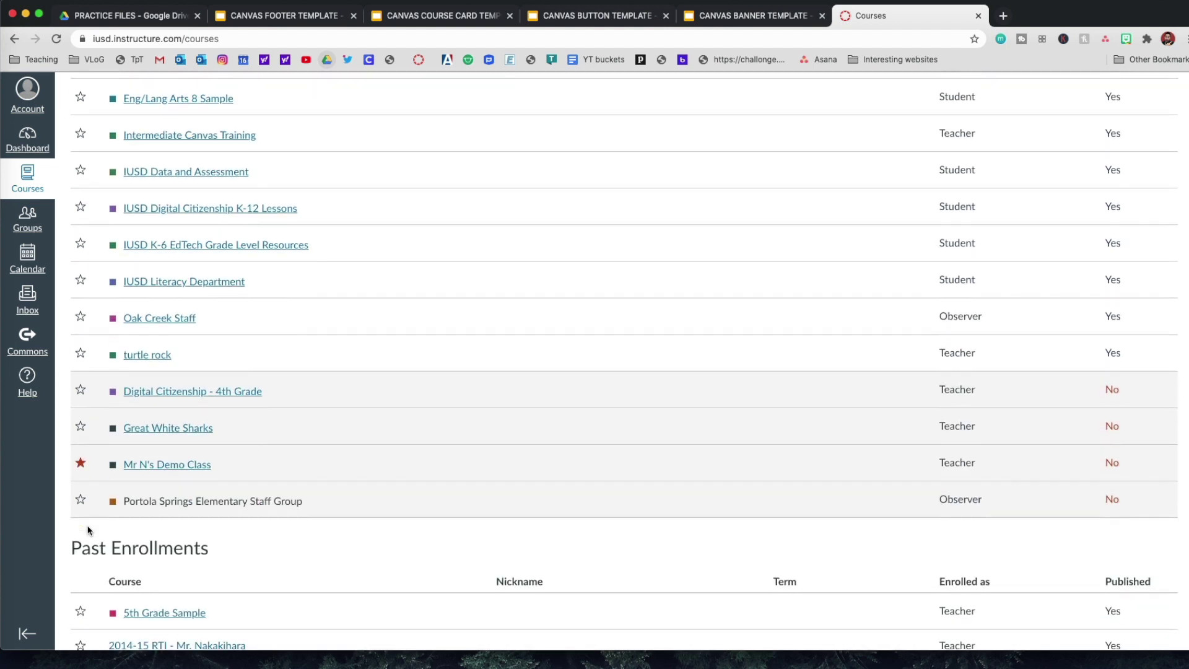
scroll(87, 521, "up", 2)
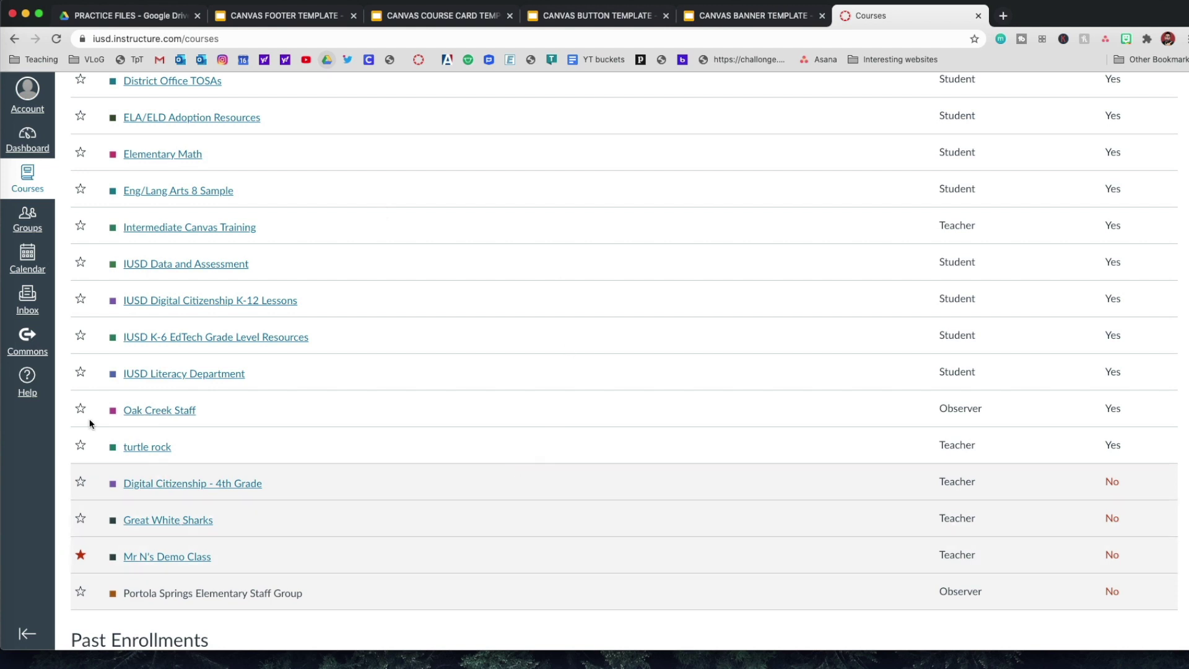
left_click(80, 444)
left_click(26, 147)
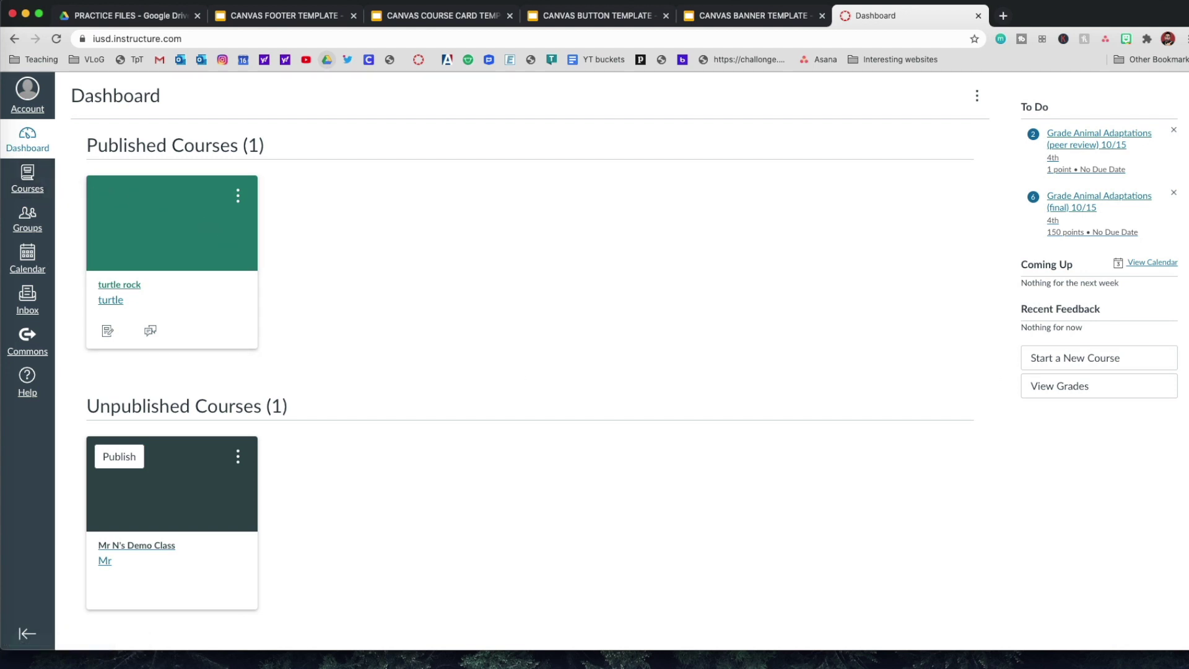
left_click_drag(1188, 159, 570, 22)
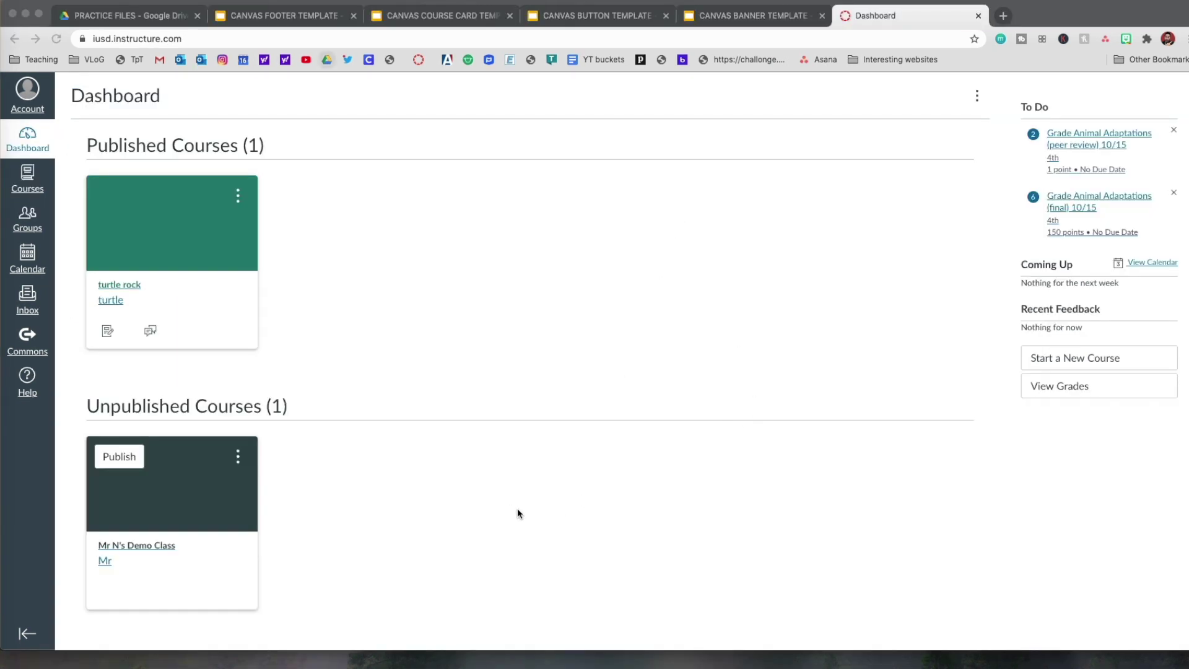
Create a new course named "Mr N's Practice Course" from the All Courses page
left_click(28, 181)
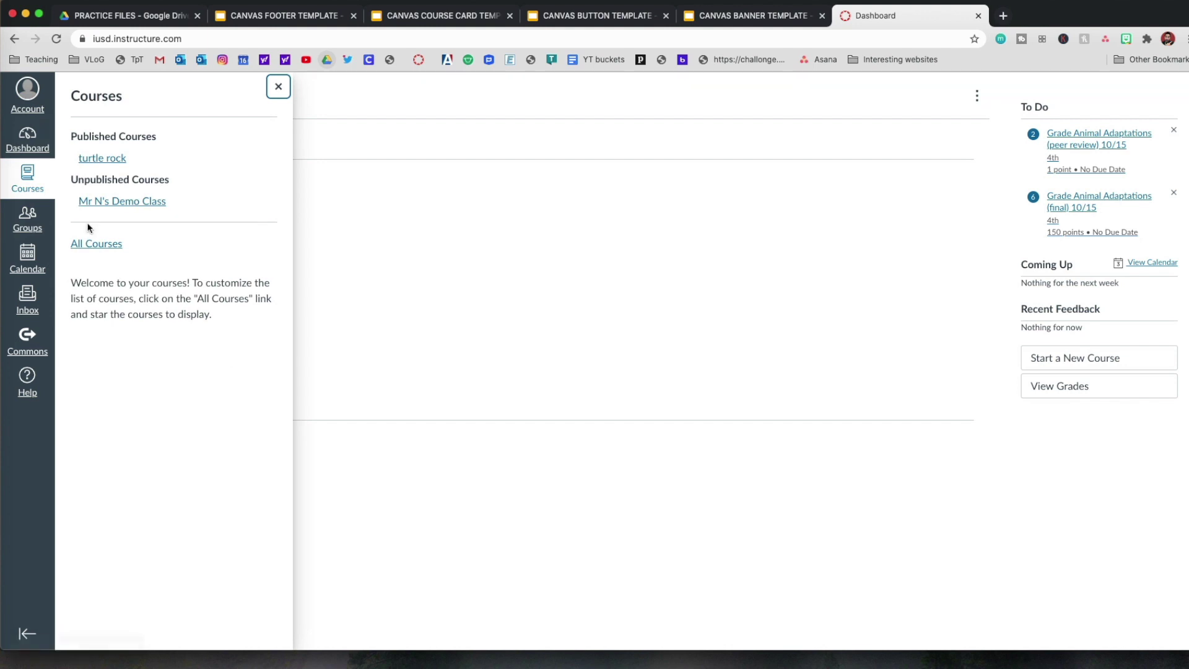
left_click(92, 245)
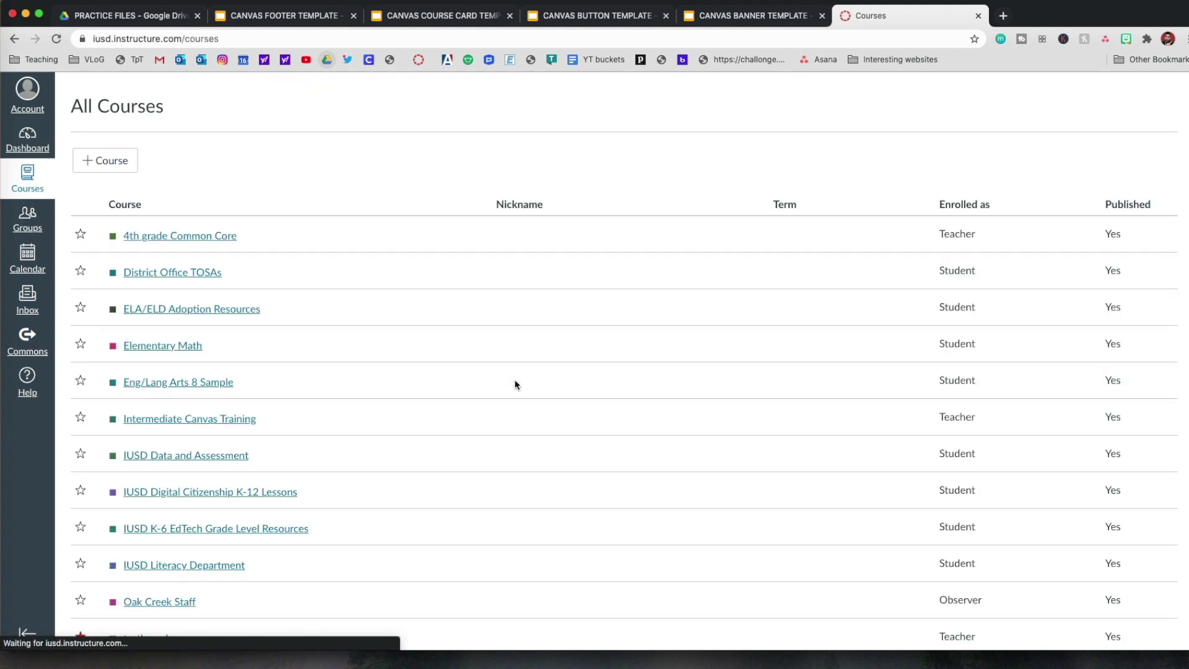
left_click(114, 164)
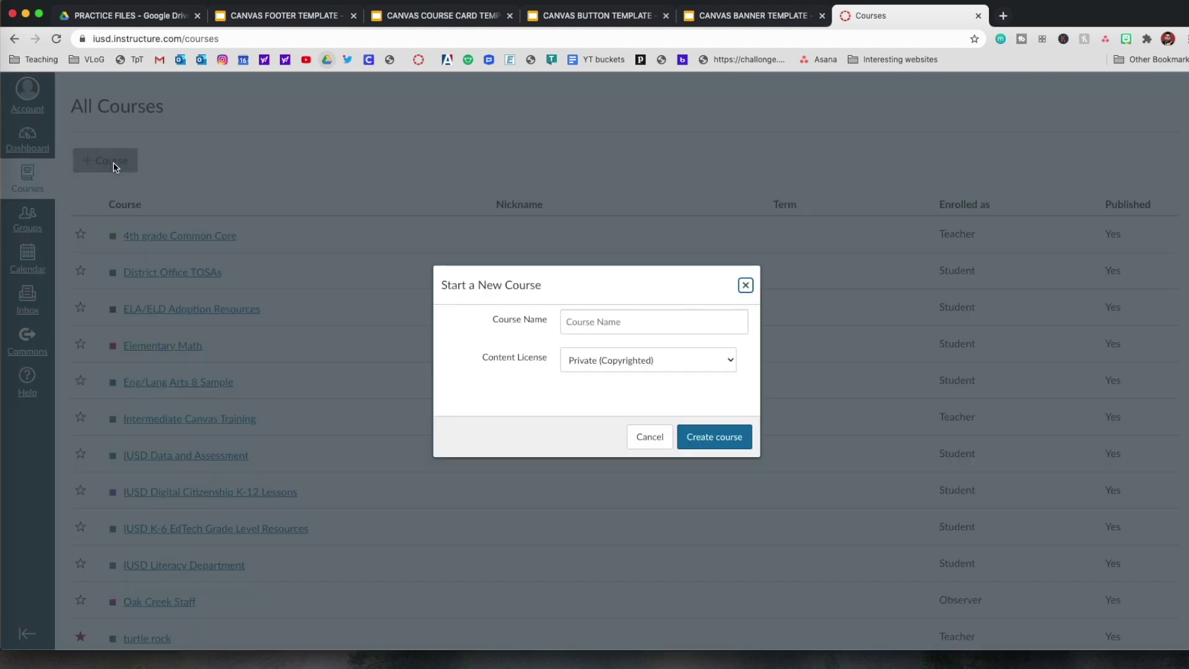
left_click(574, 320)
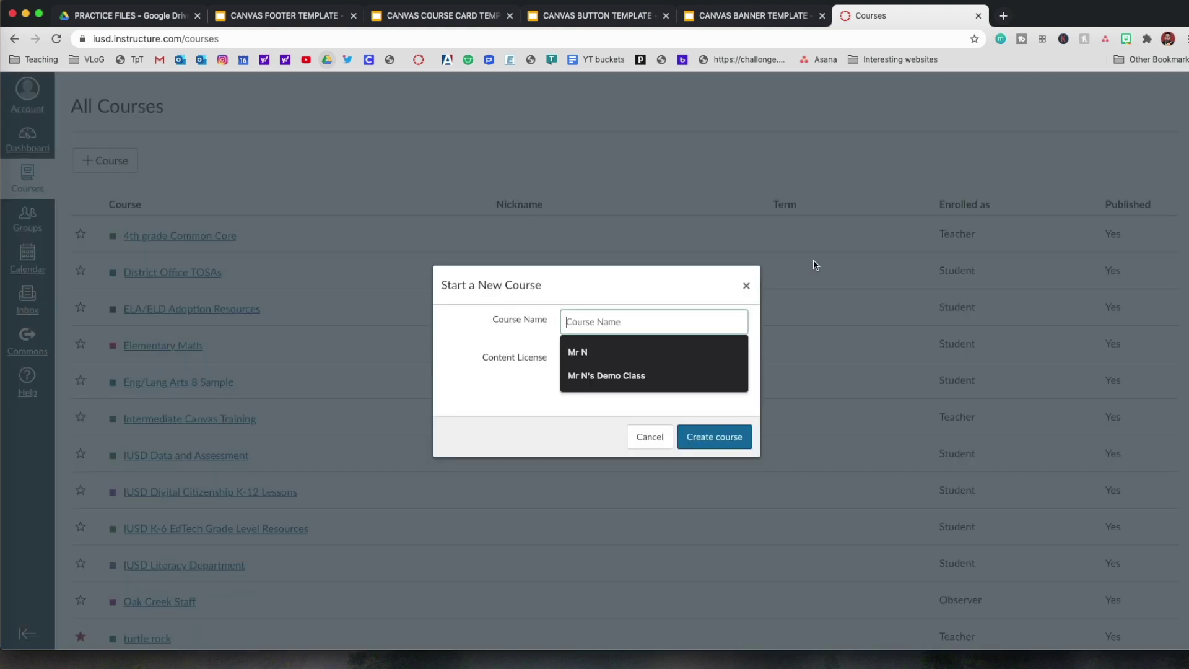
type("Mr N's")
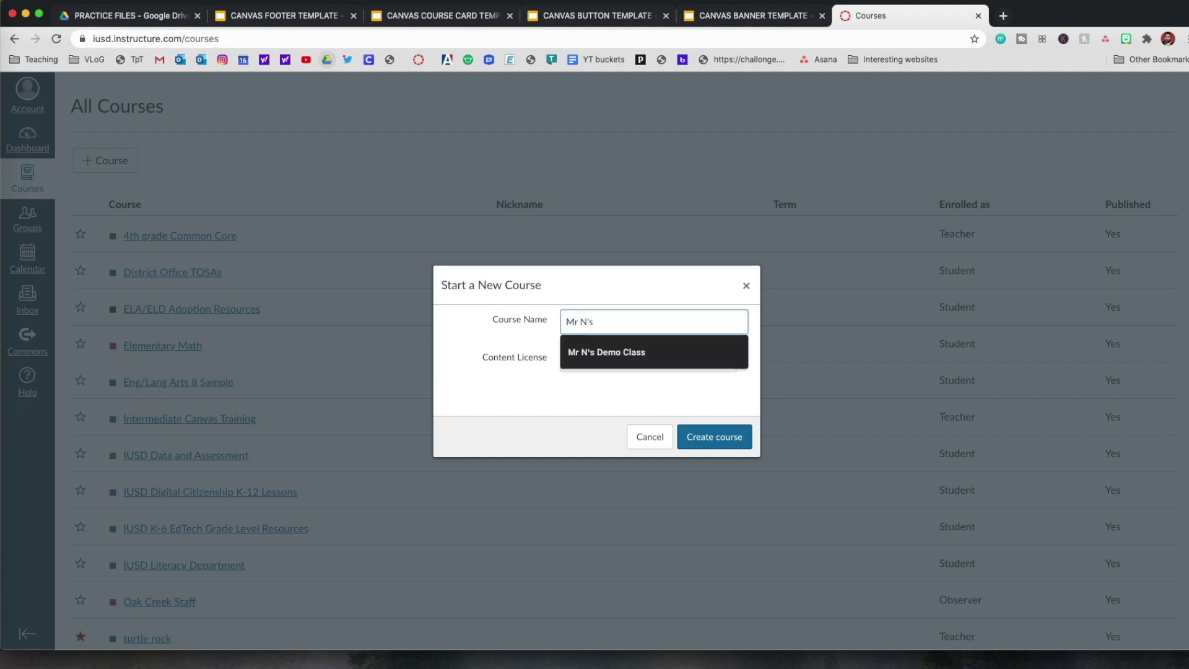
type(" Practice Course")
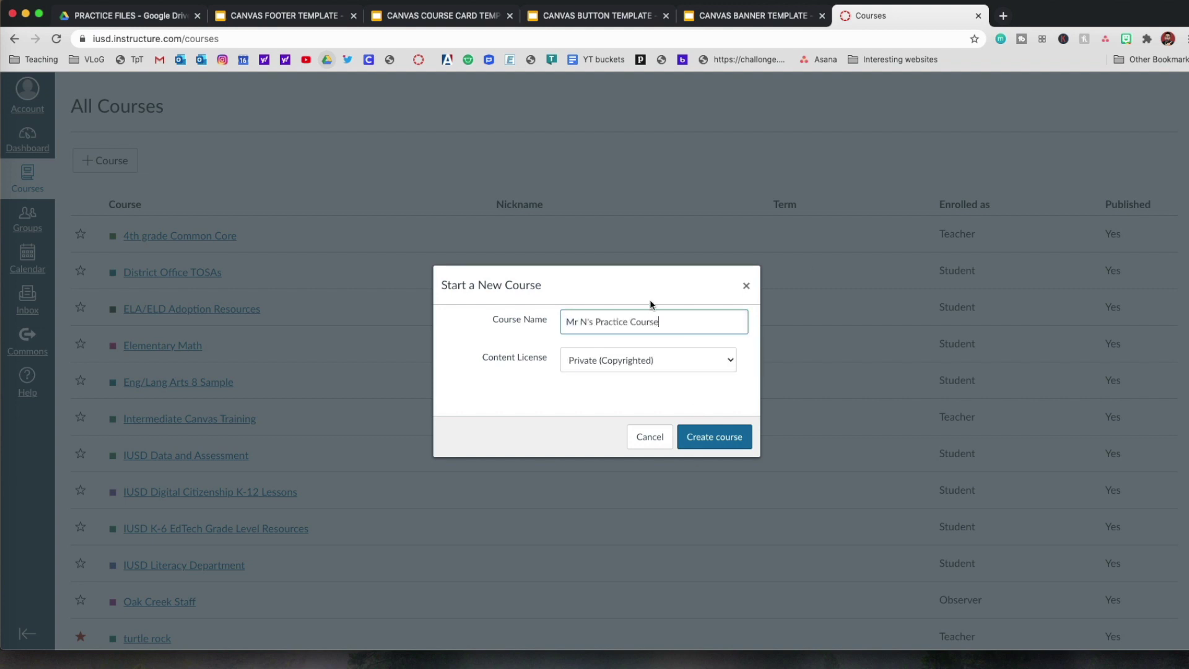
left_click(715, 438)
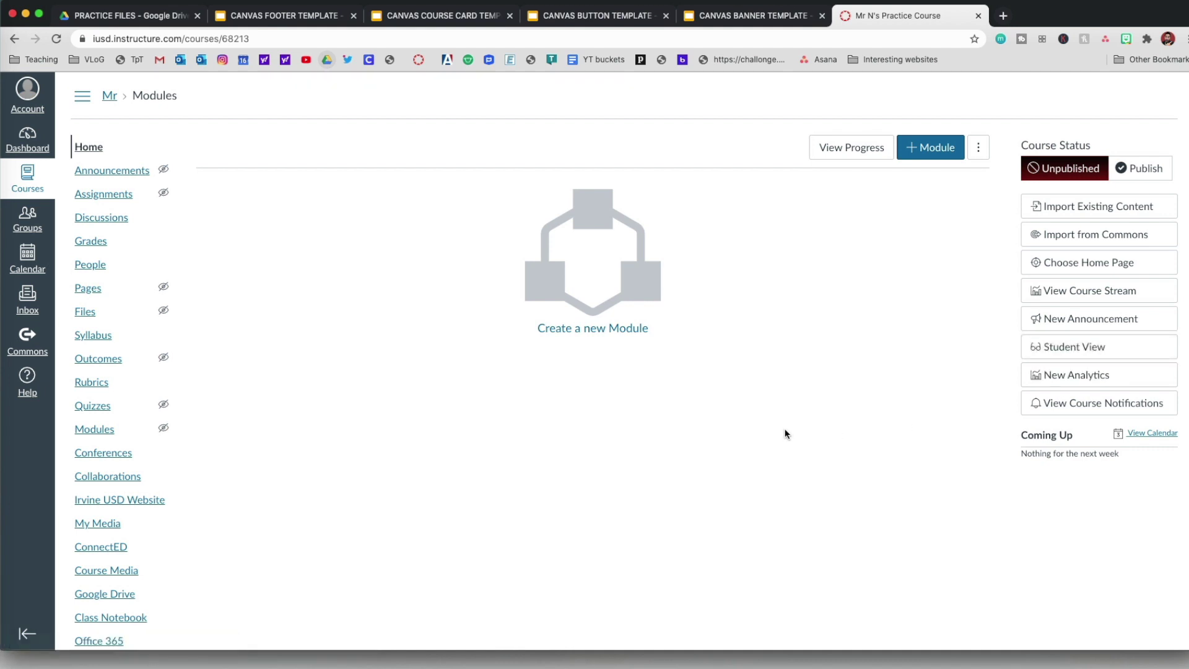
Preview the new course's home page in Student View and return to the teacher's view
left_click(1100, 351)
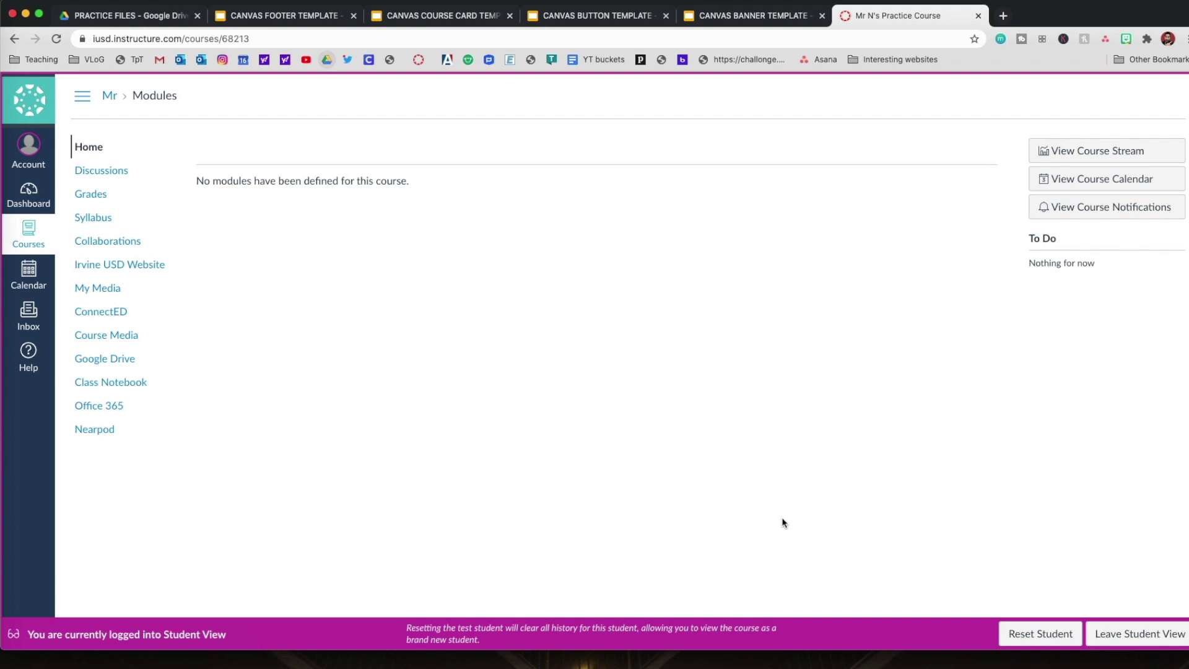
left_click(1128, 640)
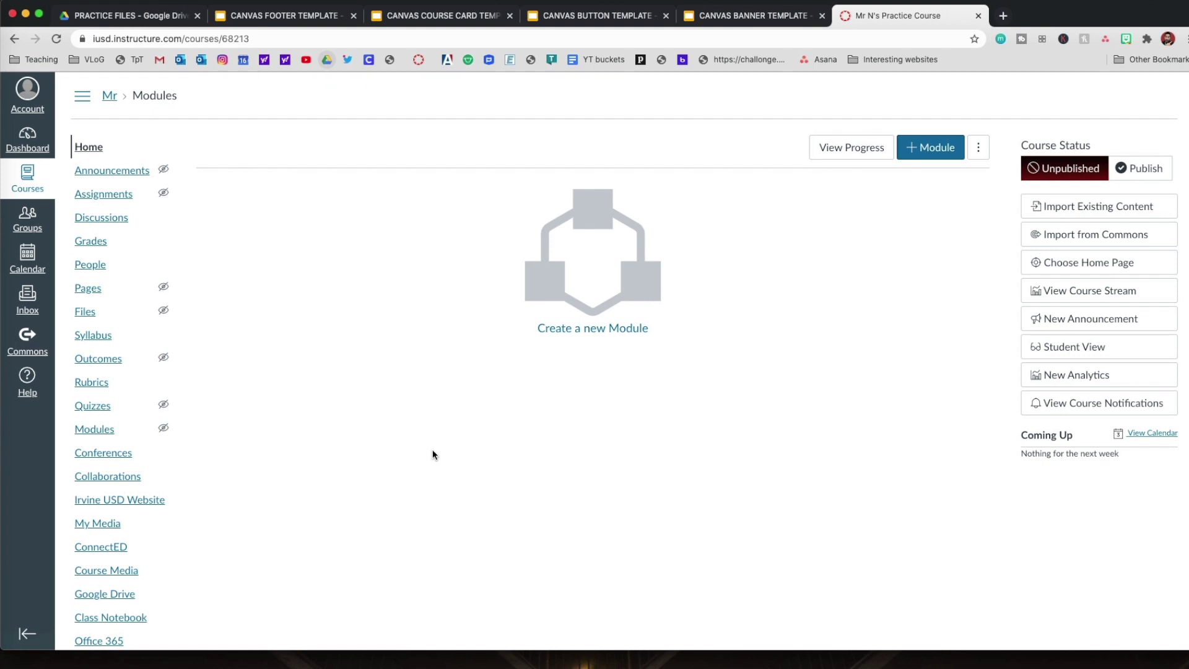
Open the course's Navigation settings for arranging its menu items
scroll(433, 456, "down", 2)
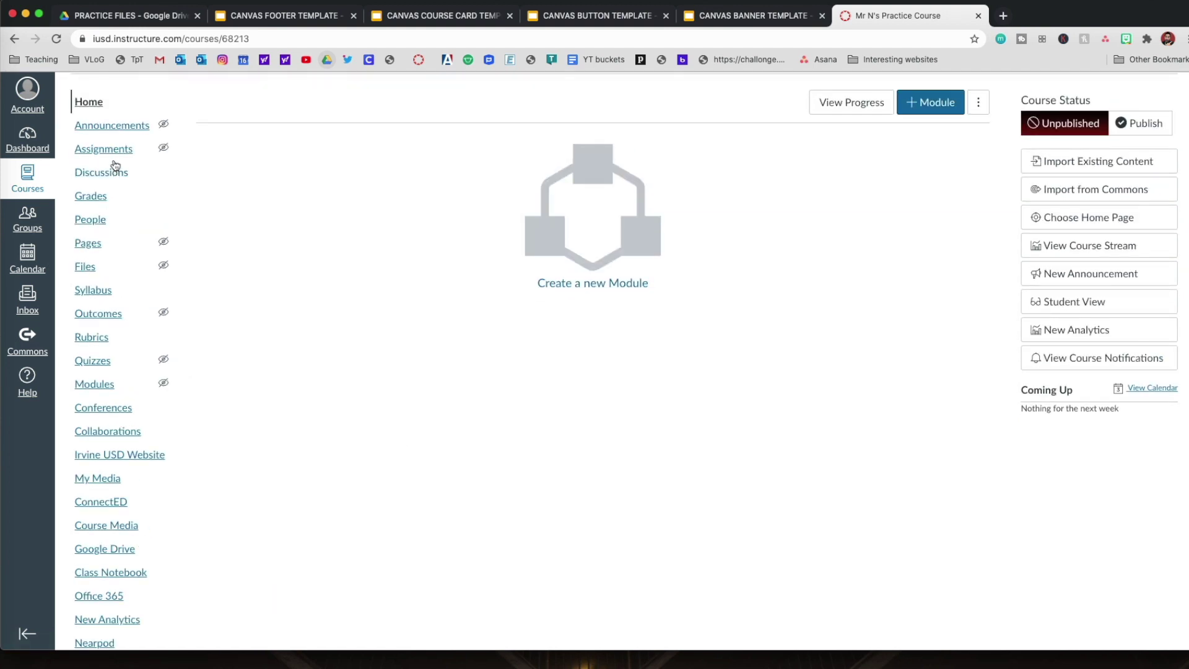
scroll(115, 570, "down", 1)
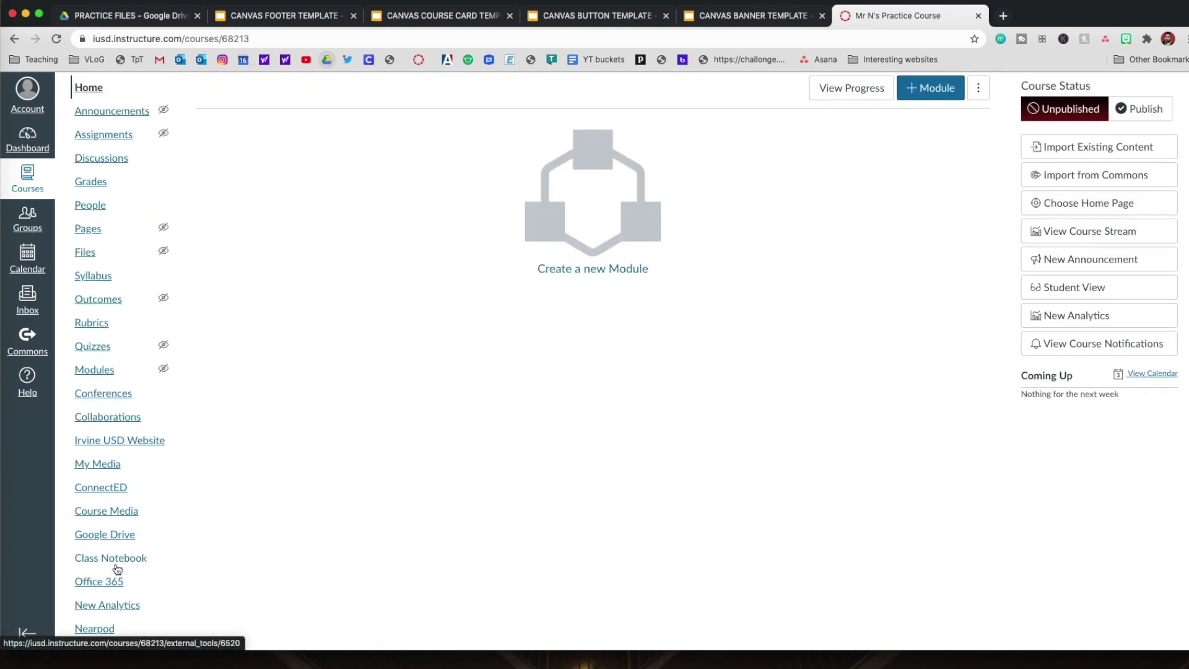
scroll(117, 570, "down", 2)
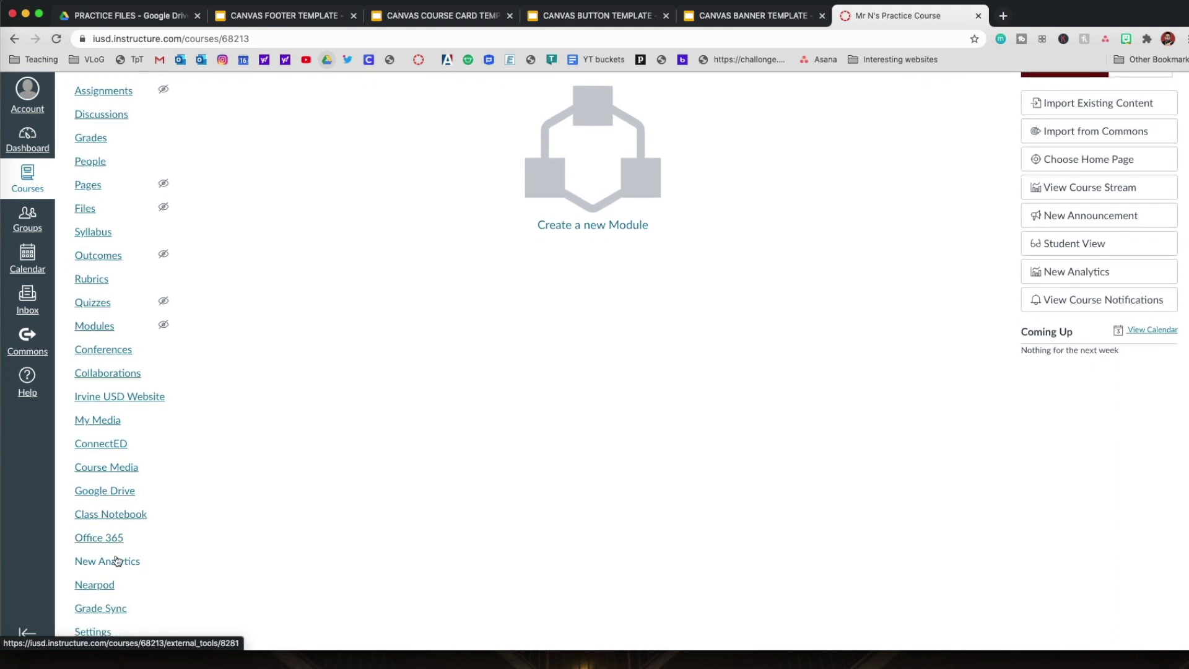
left_click(94, 632)
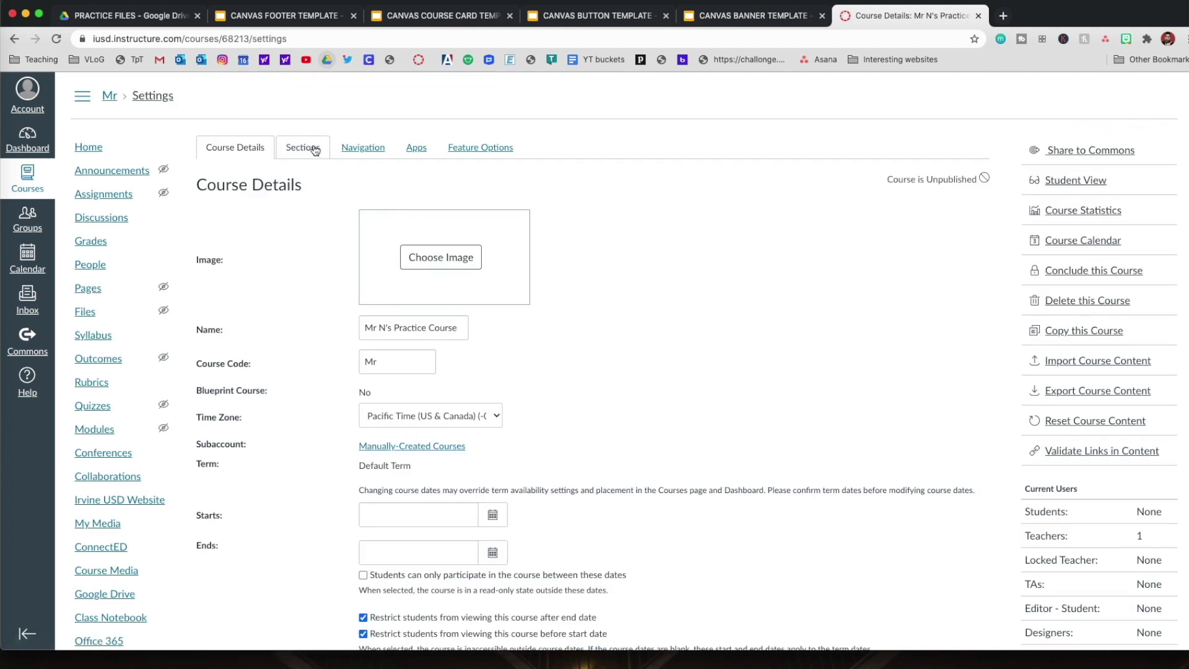
left_click(360, 152)
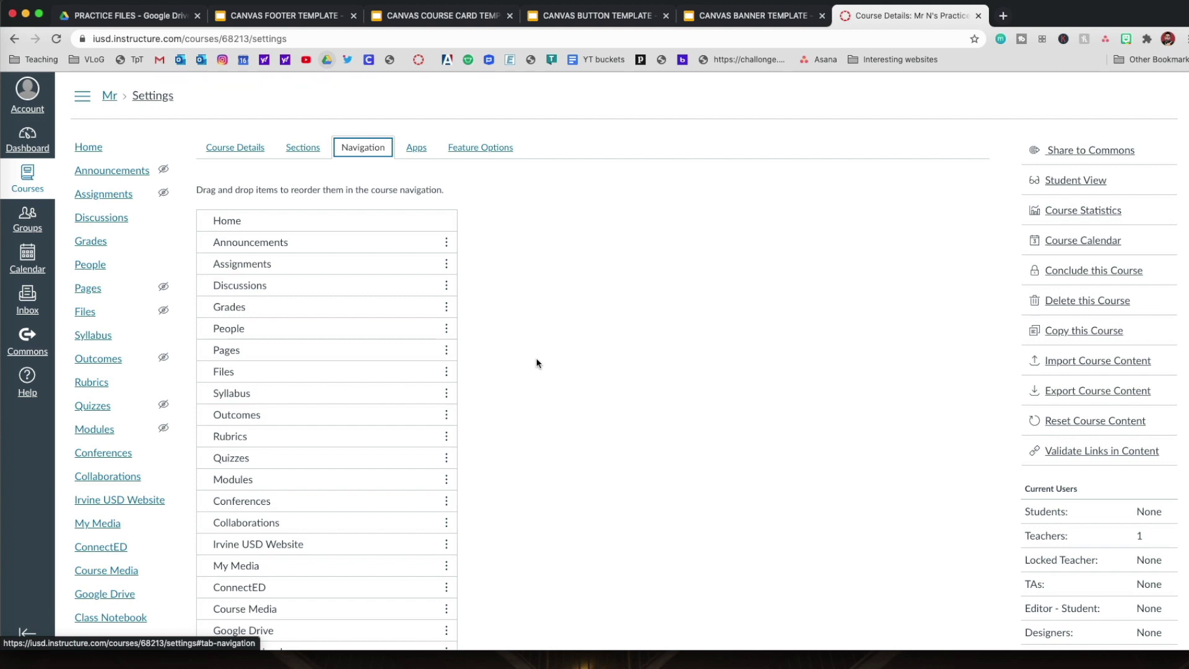
Hide Grade Sync and ConnectED from students by disabling them in the course navigation list
scroll(539, 391, "down", 5)
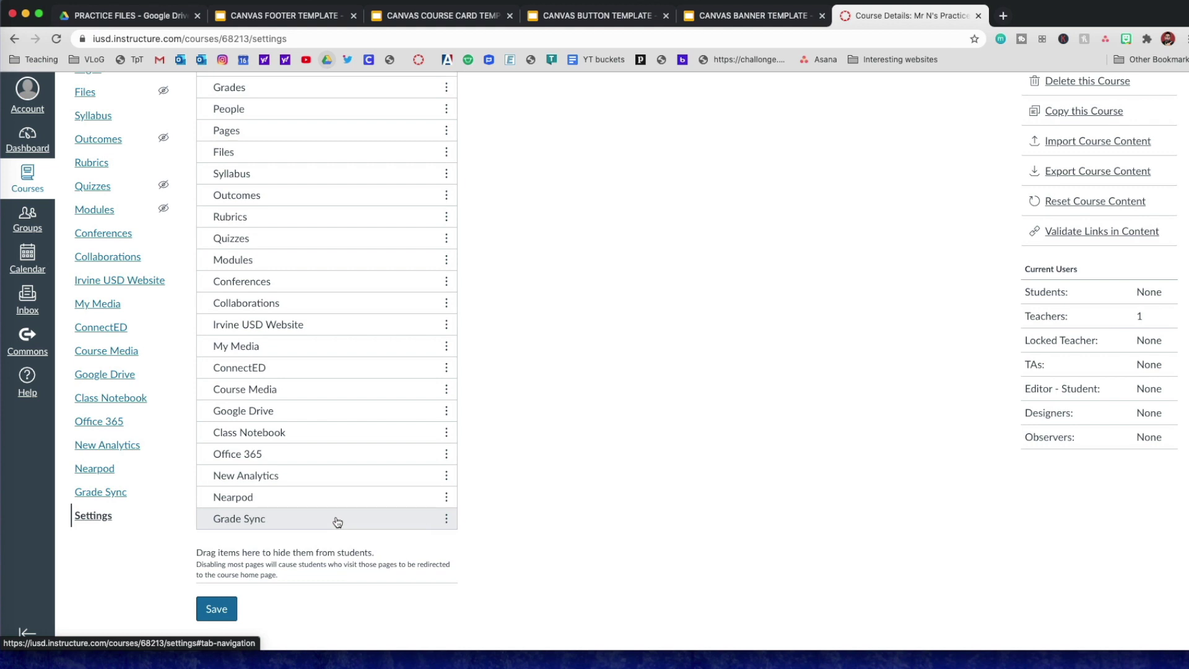
left_click_drag(338, 522, 334, 598)
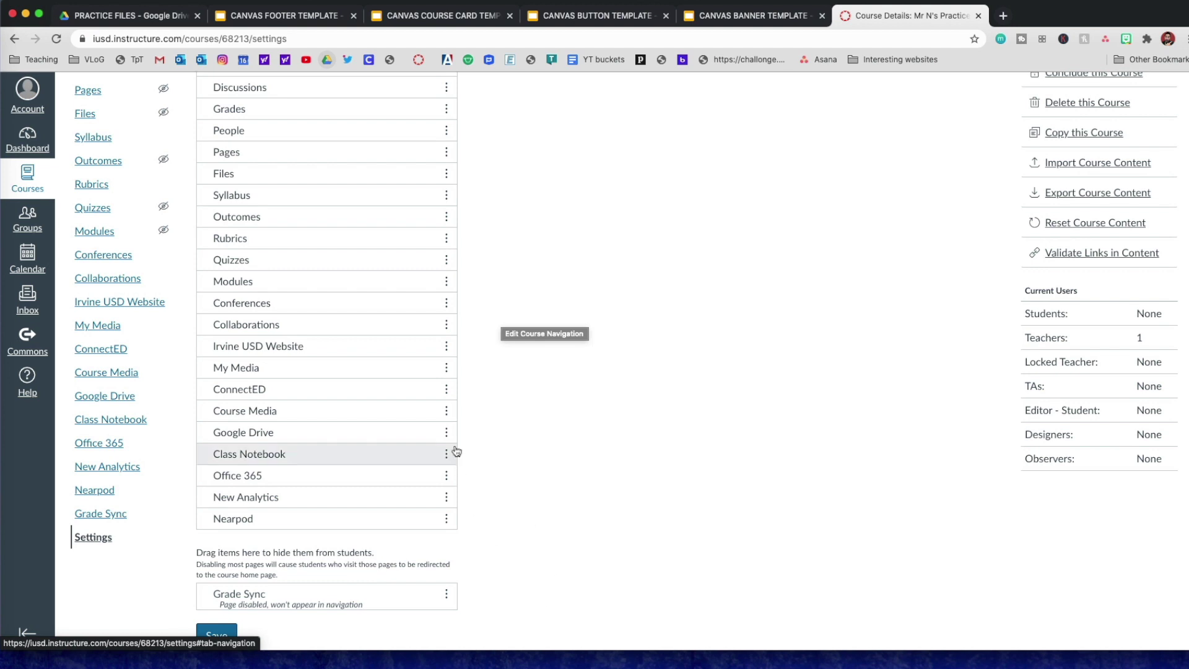
left_click(446, 392)
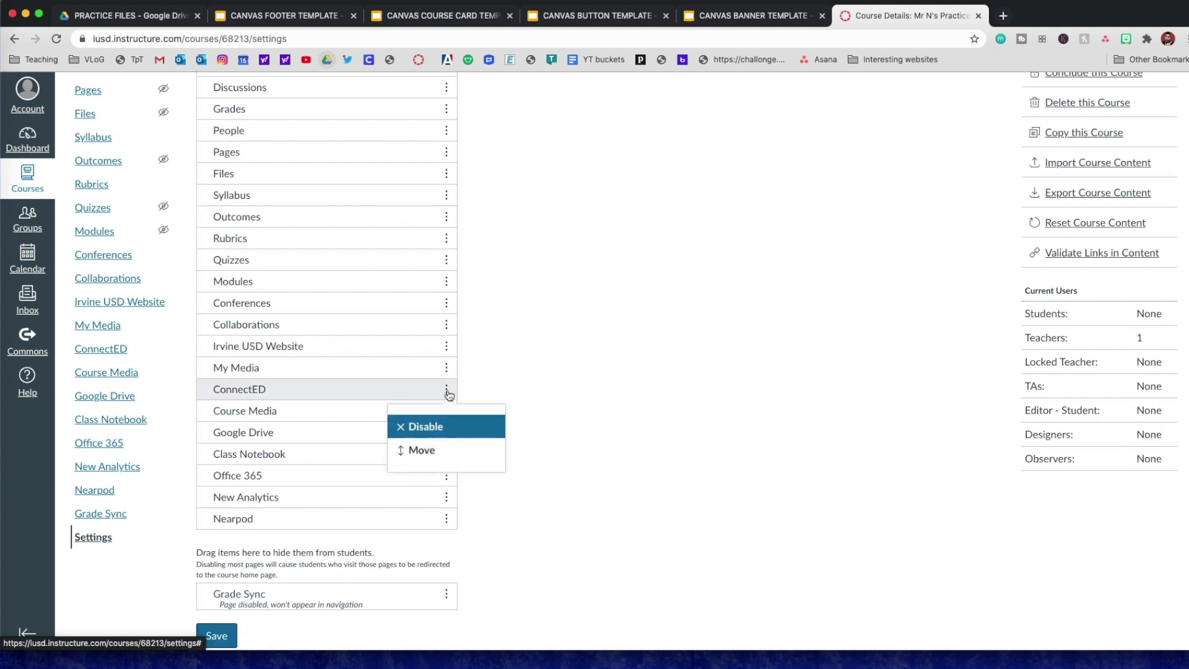
left_click(441, 435)
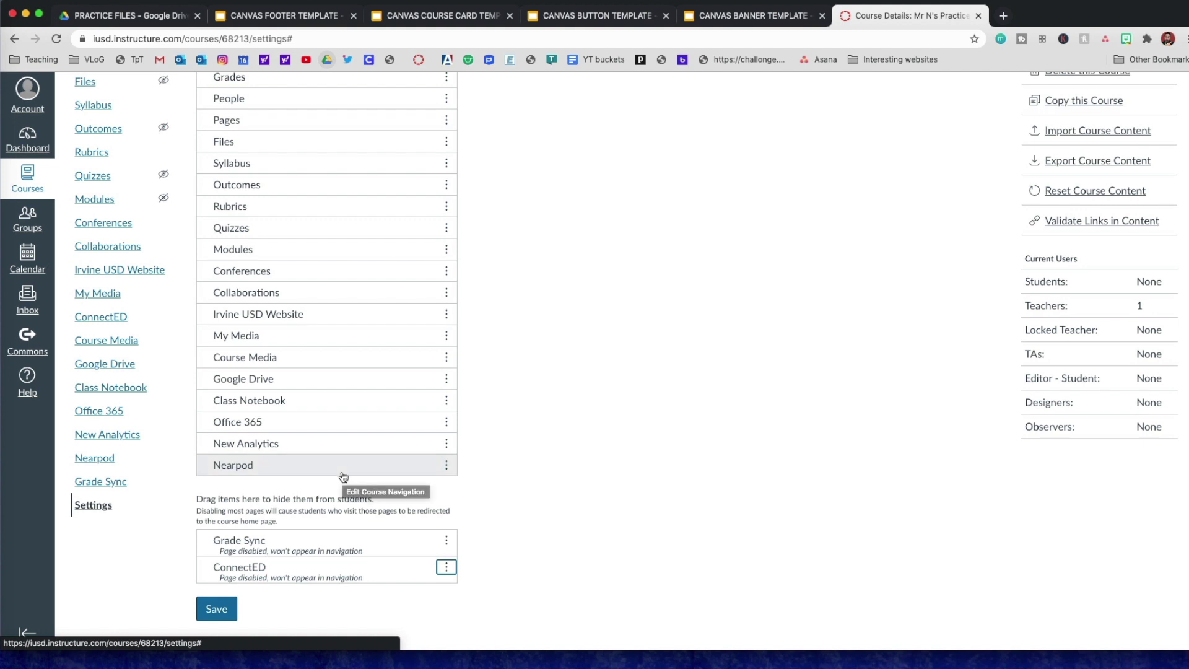
Hide Nearpod, New Analytics, Office 365, Class Notebook, Google Drive, Course Media and My Media from students in the course navigation list
left_click_drag(343, 474, 328, 550)
left_click_drag(316, 438, 314, 520)
left_click_drag(305, 417, 304, 489)
left_click_drag(303, 387, 314, 478)
left_click_drag(309, 363, 312, 430)
left_click_drag(312, 341, 319, 377)
left_click_drag(316, 309, 312, 440)
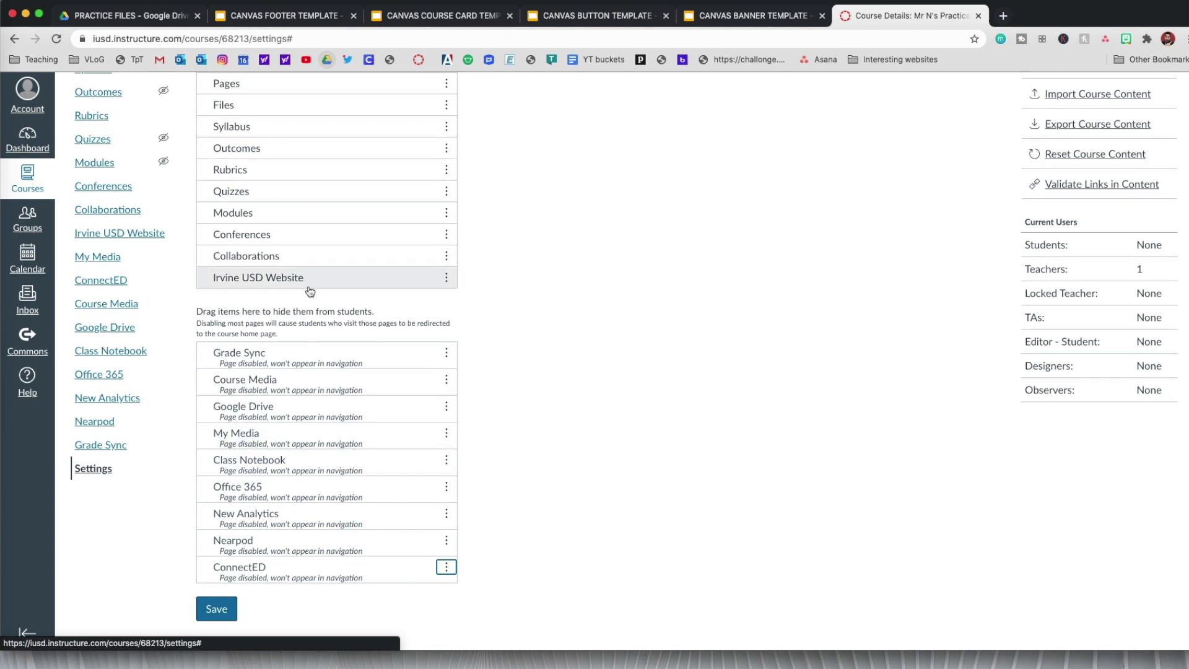
Hide Collaborations, Conferences, Rubrics, Outcomes, Files and Syllabus from students in the course navigation list
left_click_drag(317, 266, 317, 356)
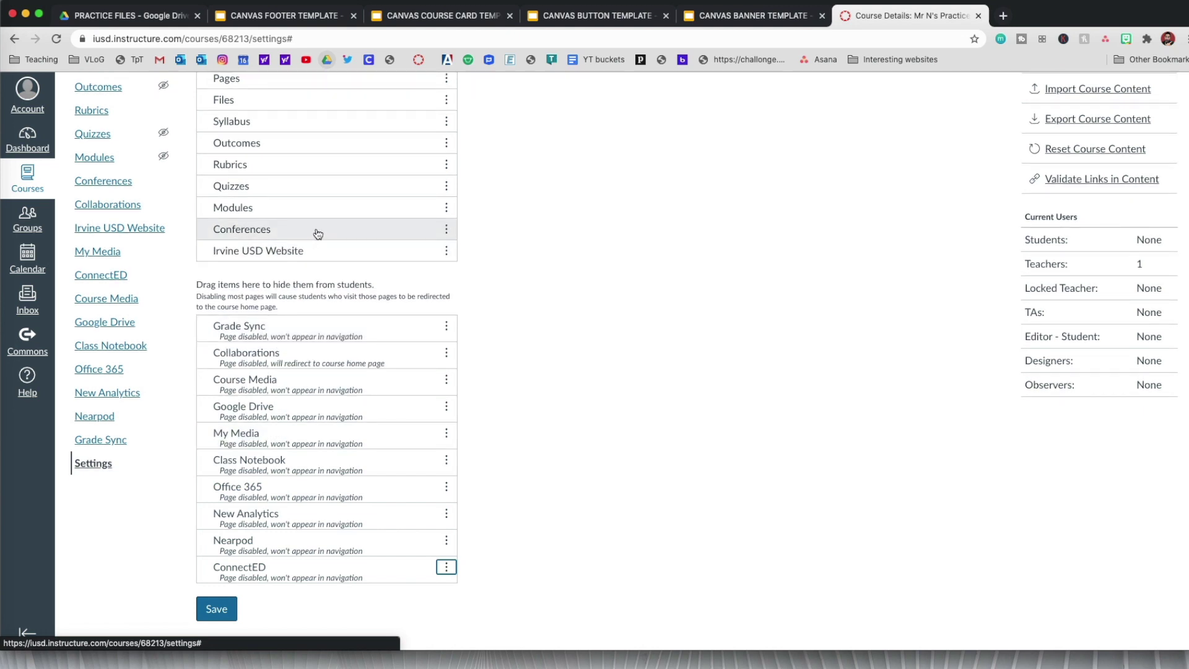
left_click_drag(316, 231, 335, 300)
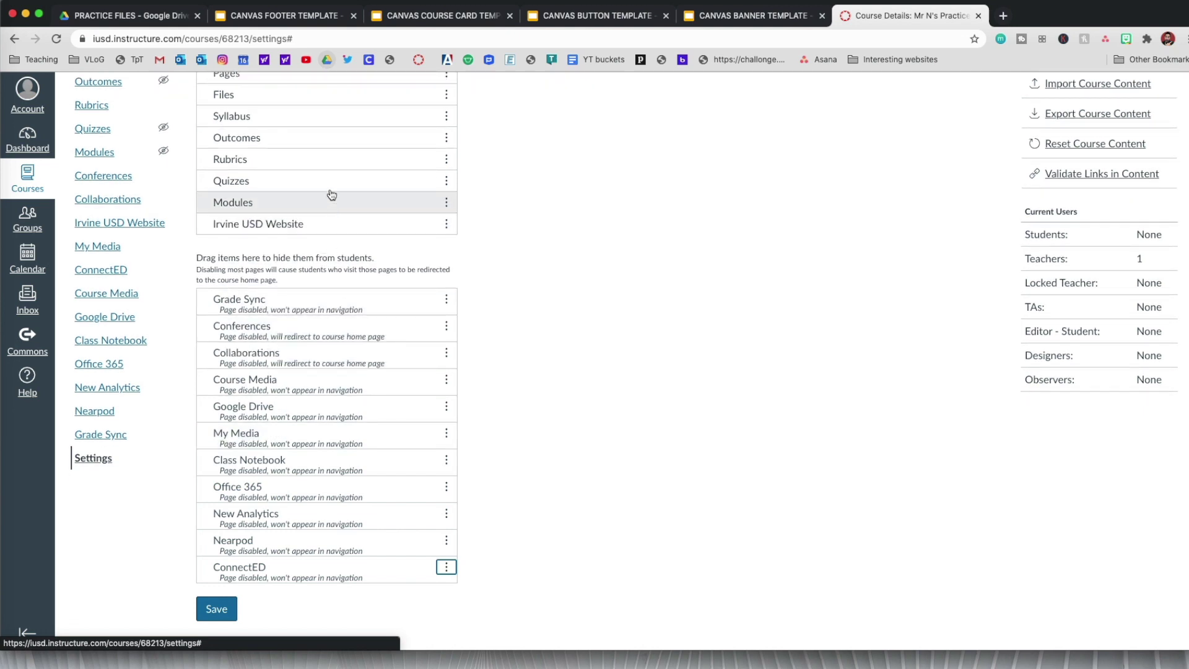
left_click_drag(335, 171, 340, 273)
left_click_drag(326, 138, 345, 322)
left_click_drag(313, 110, 328, 257)
left_click_drag(325, 79, 401, 308)
Hide People and Grades from students as well, and save the course navigation arrangement
scroll(513, 398, "up", 5)
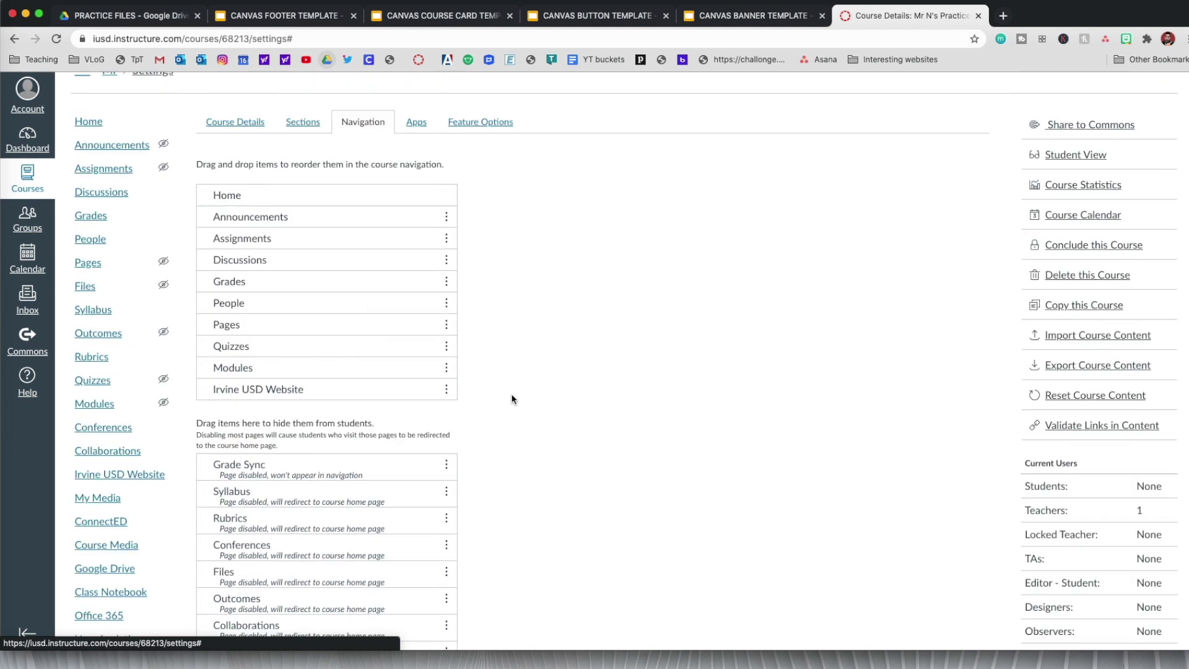
left_click_drag(287, 303, 335, 530)
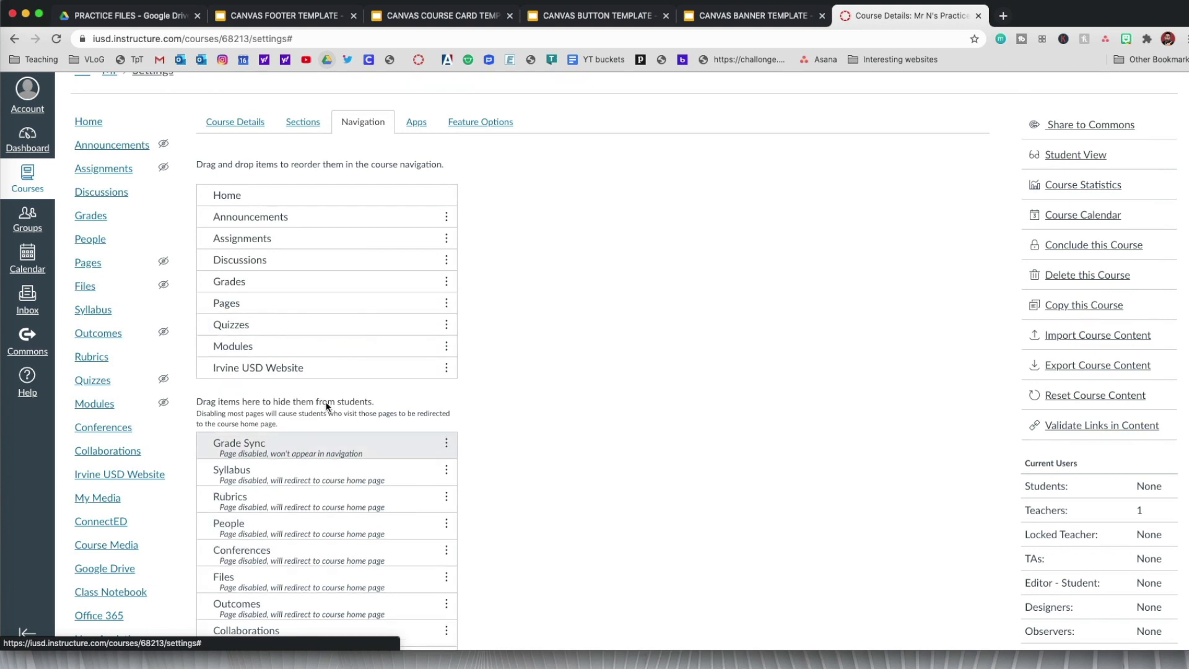
left_click_drag(315, 280, 334, 503)
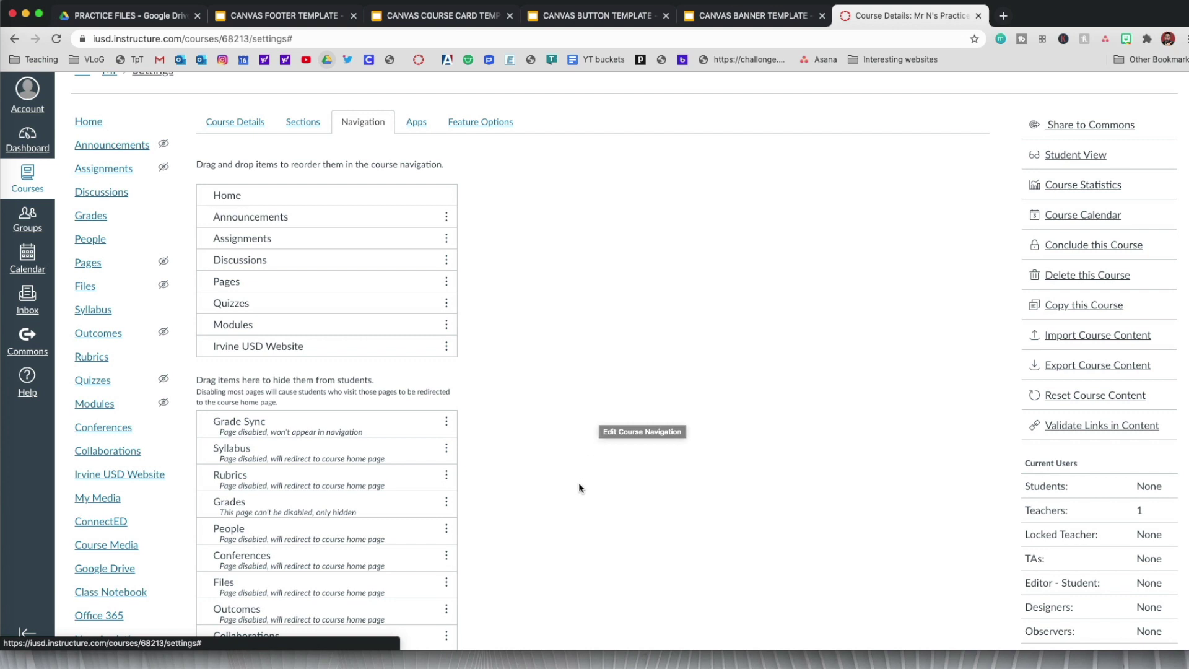
scroll(567, 515, "down", 4)
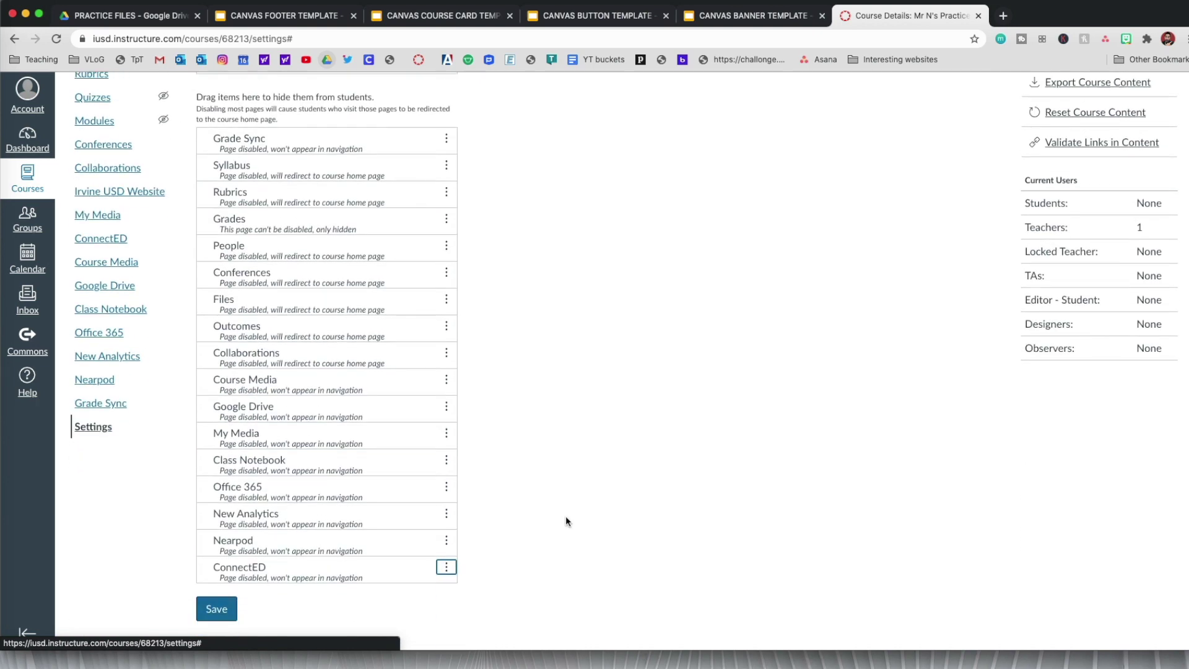
scroll(284, 594, "down", 1)
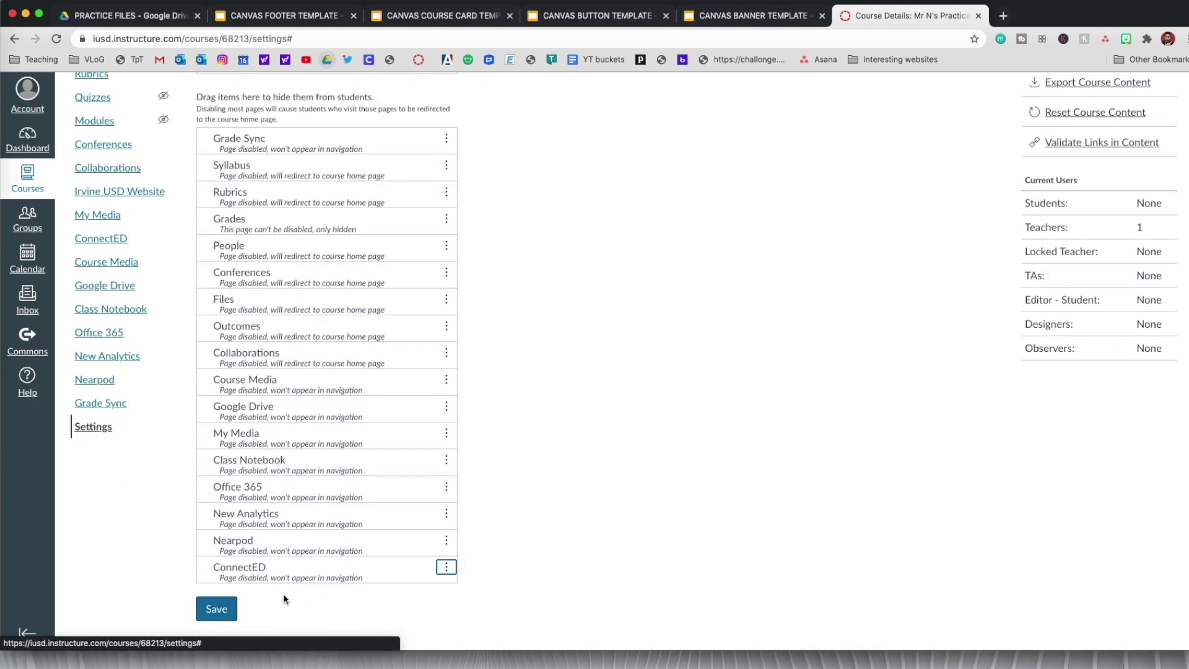
left_click(226, 612)
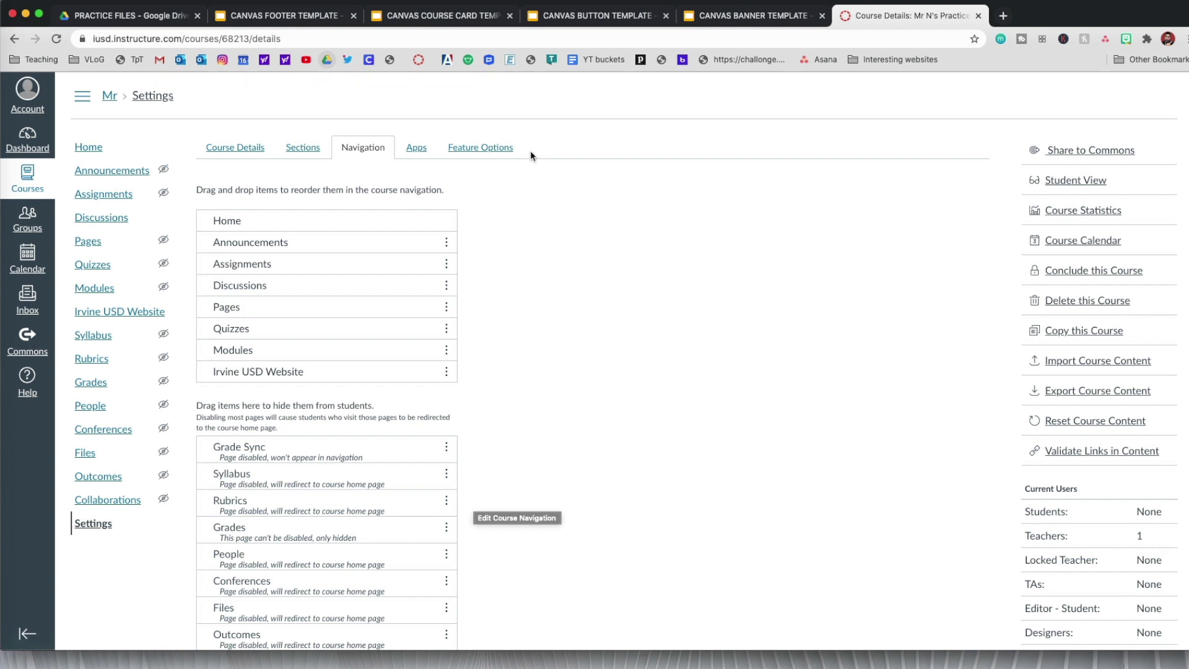
In the course details, show recent announcements on the home page, disallow student-created discussion topics and student-organized groups, and update the course
left_click(236, 148)
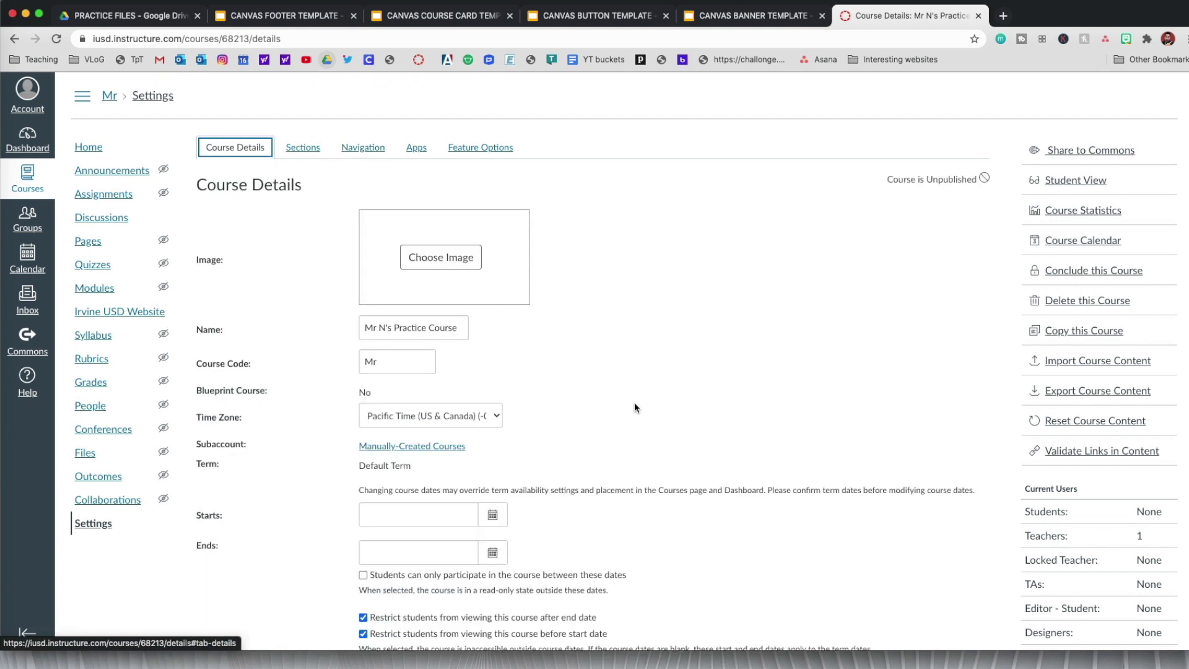
scroll(669, 450, "down", 10)
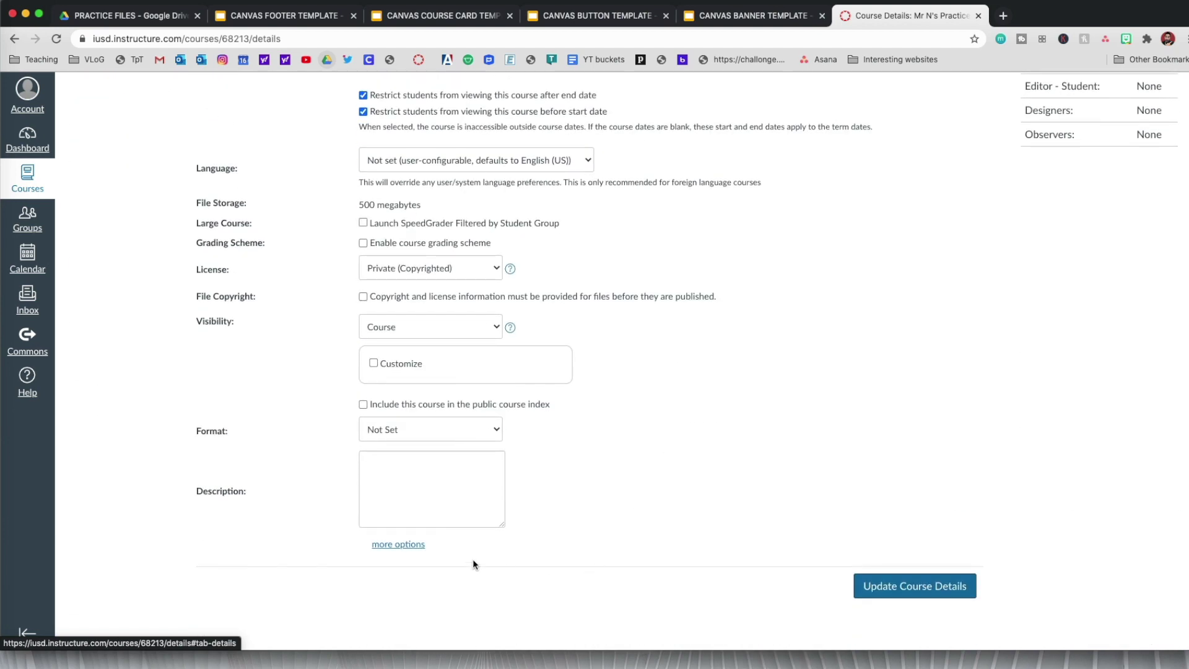
left_click(402, 548)
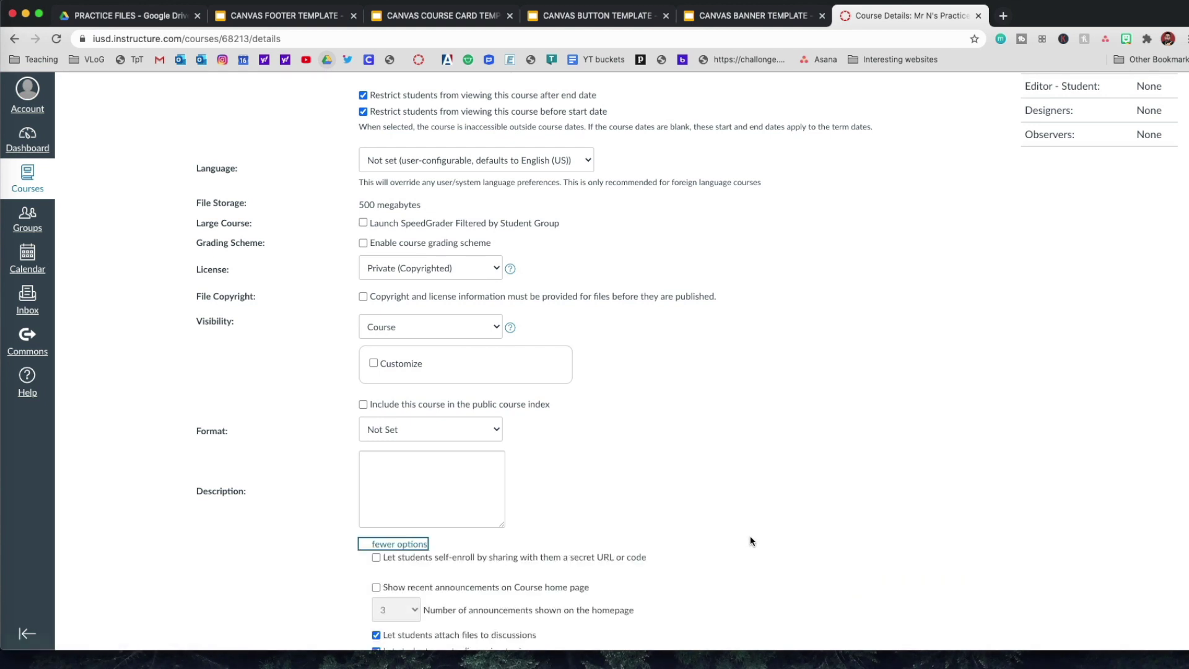
scroll(750, 536, "down", 4)
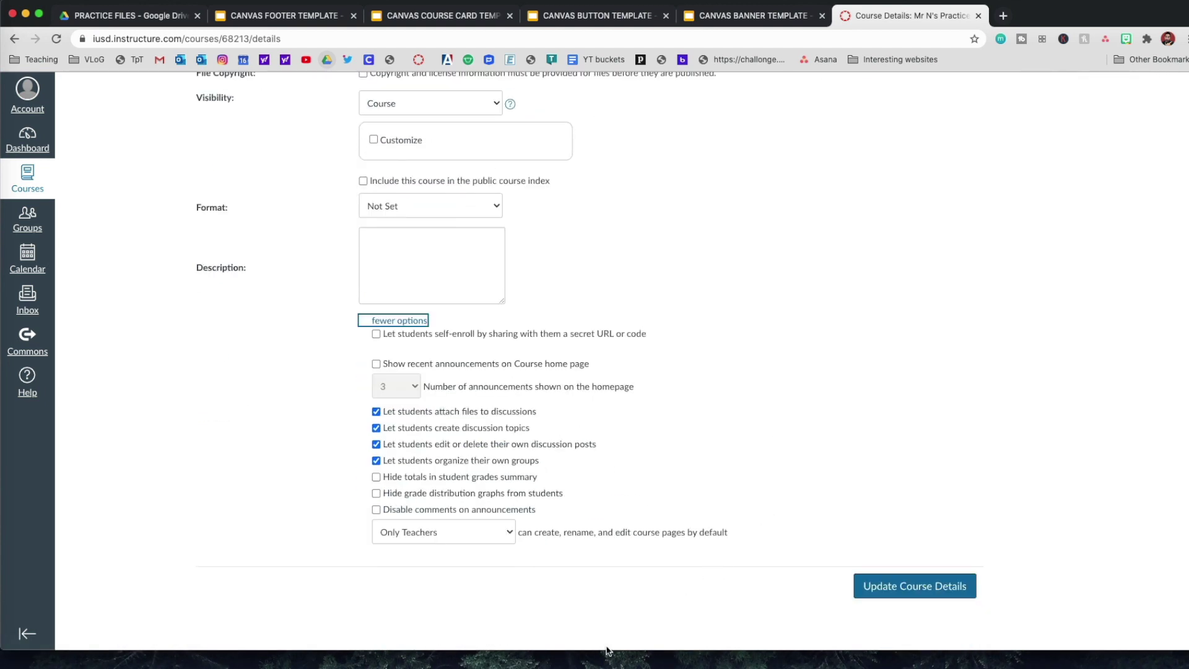
left_click(377, 365)
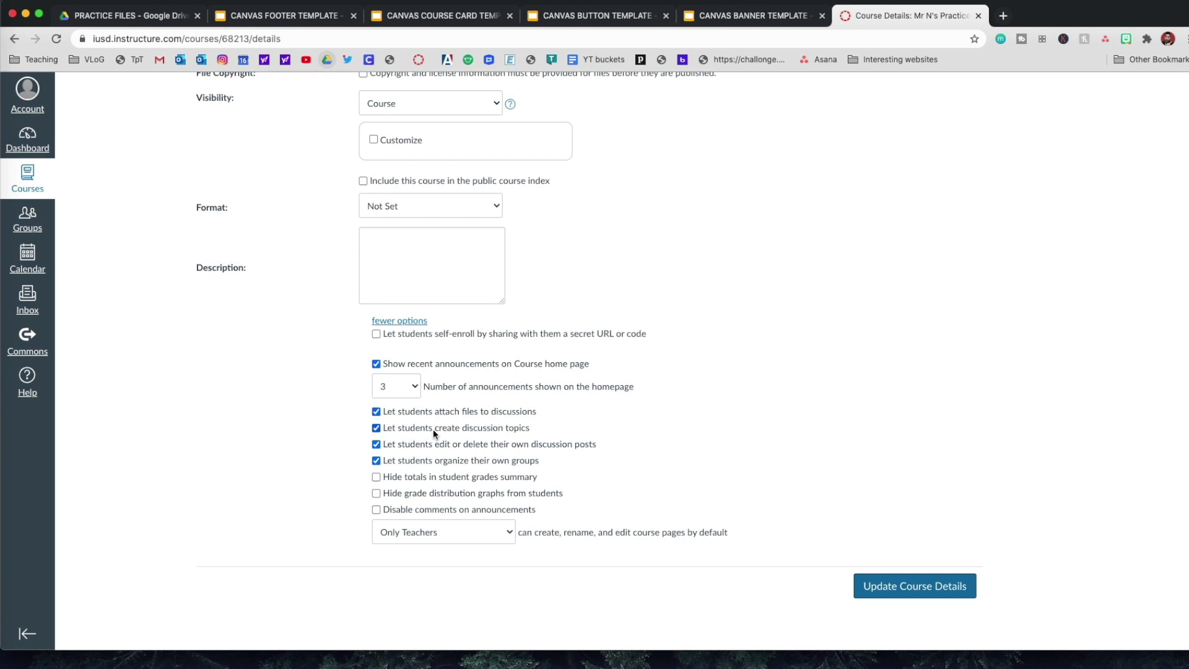
left_click(382, 431)
left_click(376, 461)
left_click(911, 594)
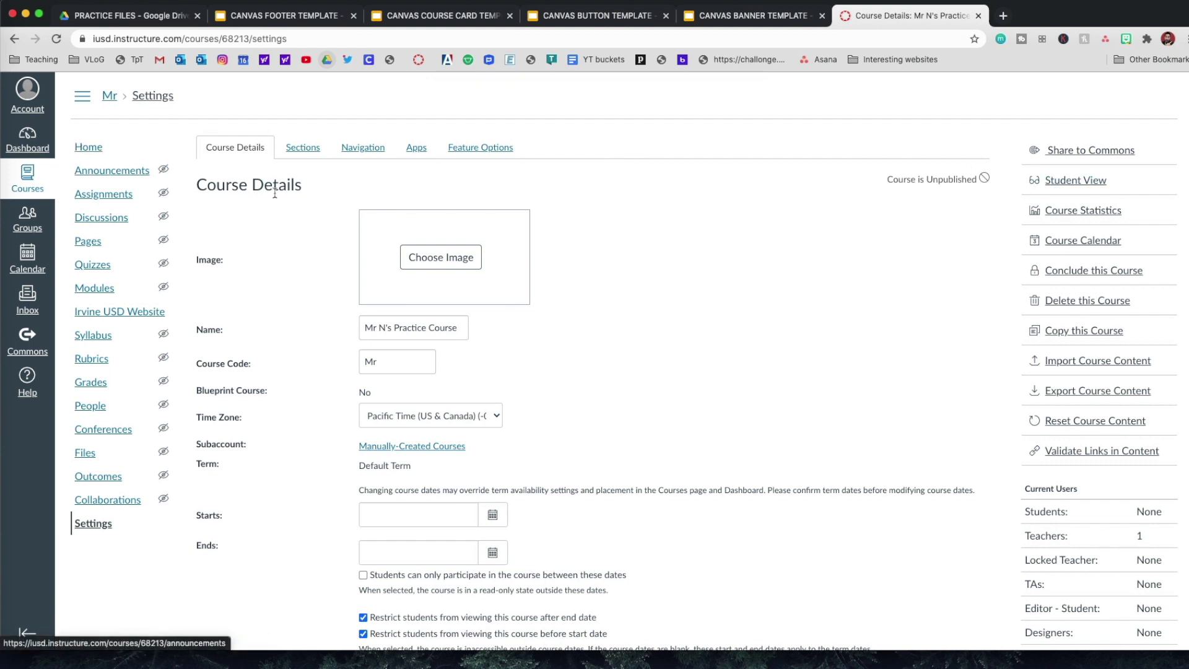
Check the Recent Announcements area on the course home page, preview it in Student View, and return to the teacher's view
left_click(103, 146)
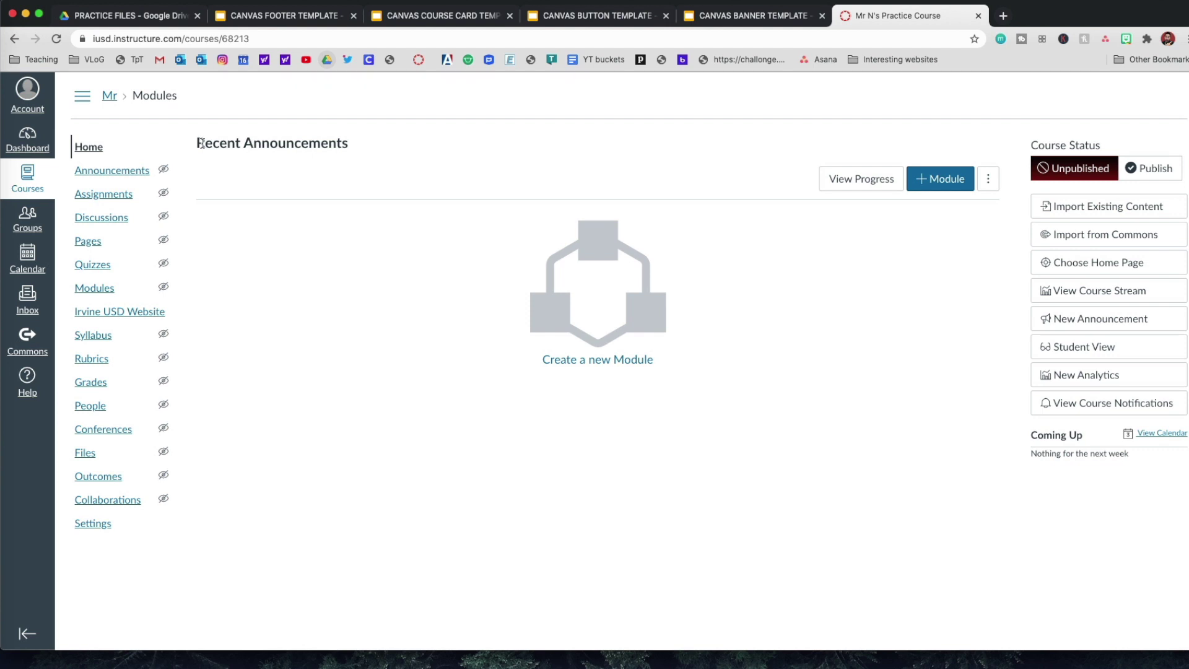
left_click_drag(198, 143, 347, 152)
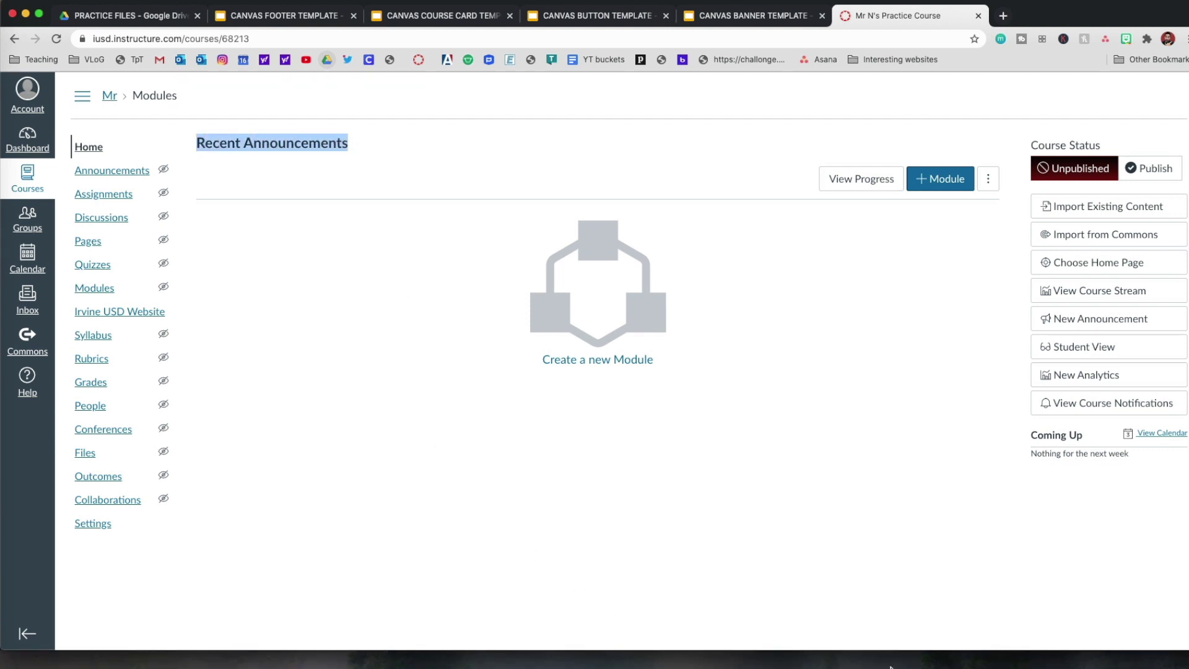
left_click(1069, 351)
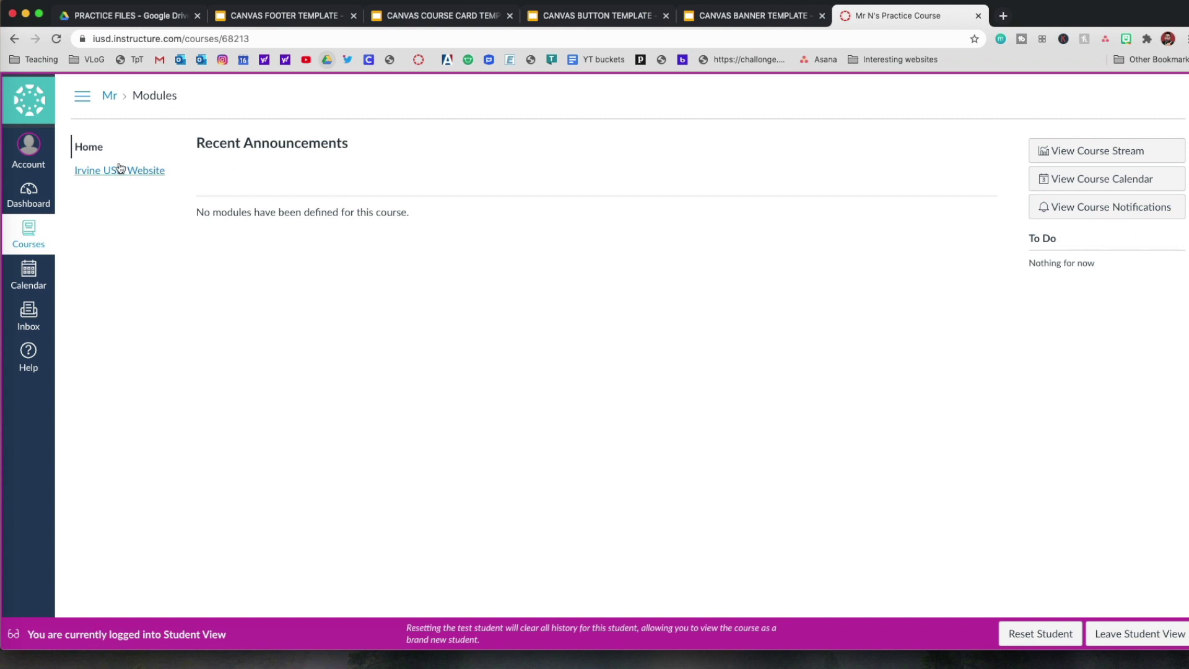
left_click(99, 152)
left_click(1115, 634)
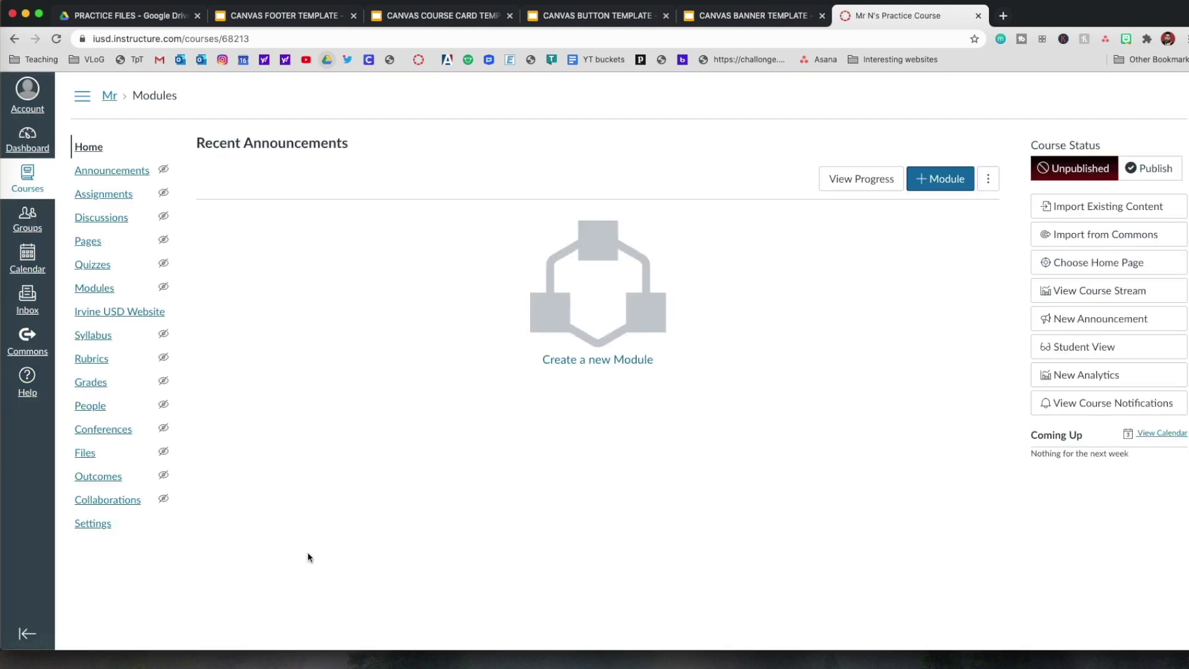
Review the visible and hidden items in the course's Navigation settings and return to the course home page
left_click(112, 527)
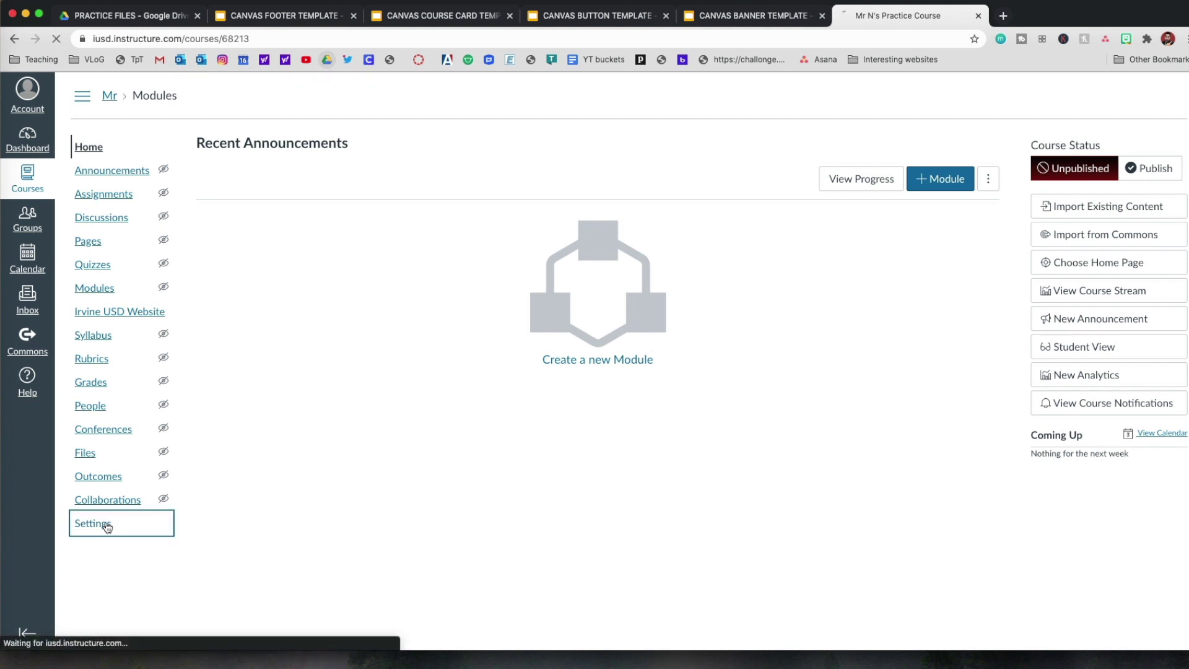
left_click(359, 148)
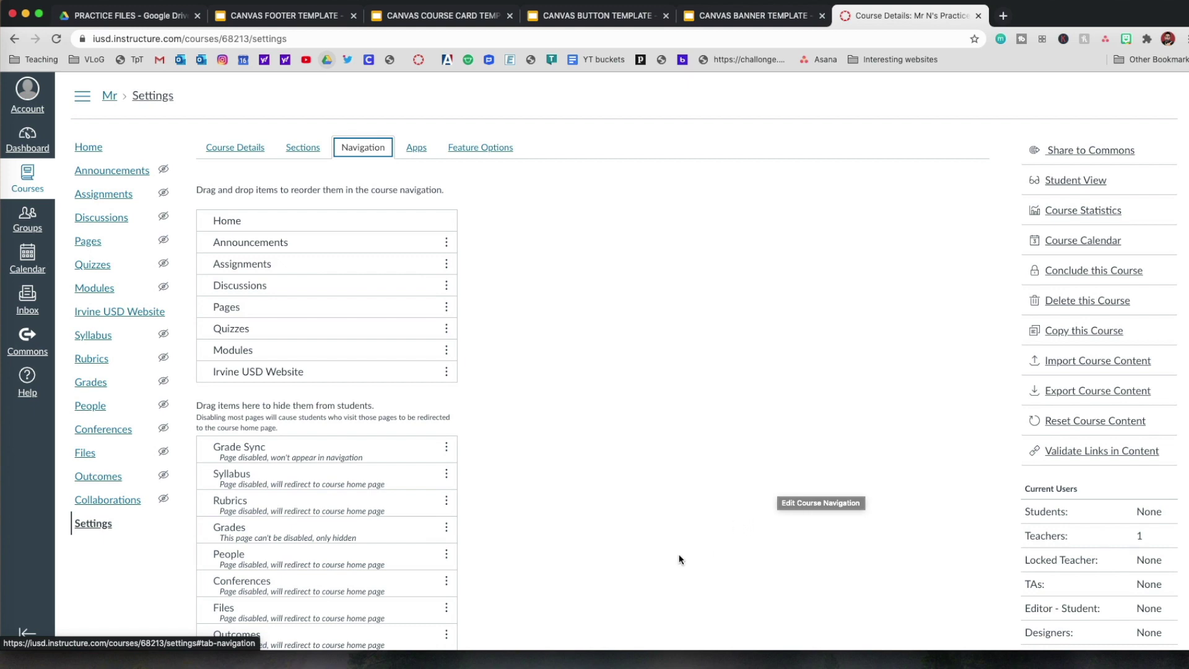
scroll(637, 537, "down", 5)
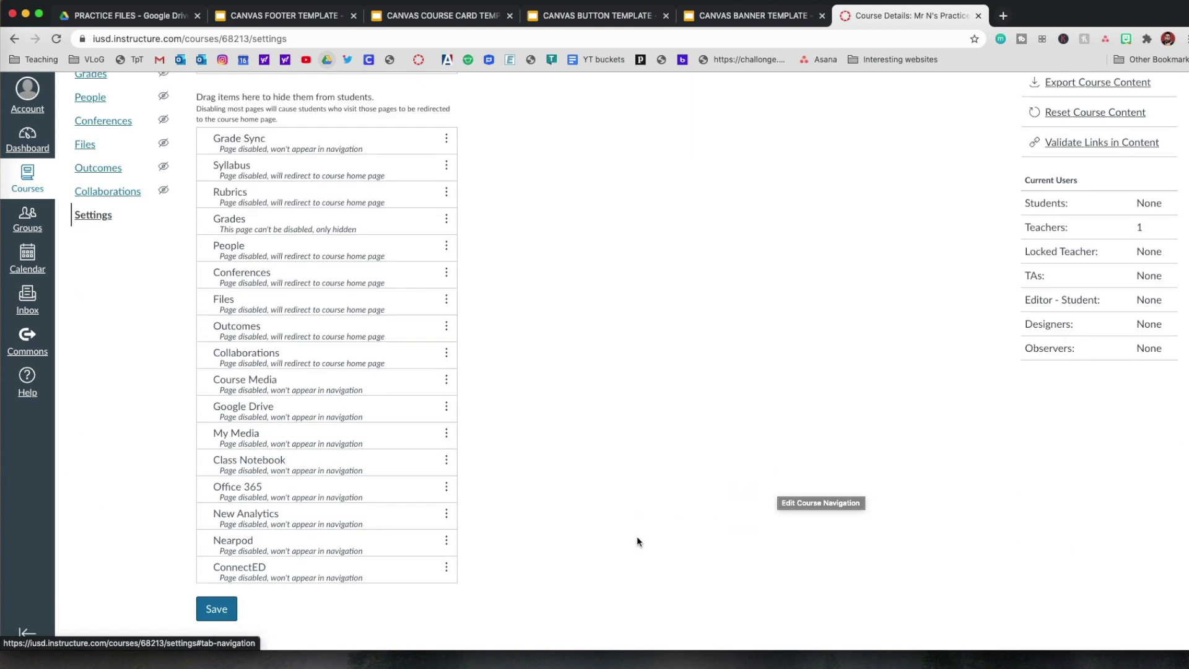
scroll(637, 535, "up", 5)
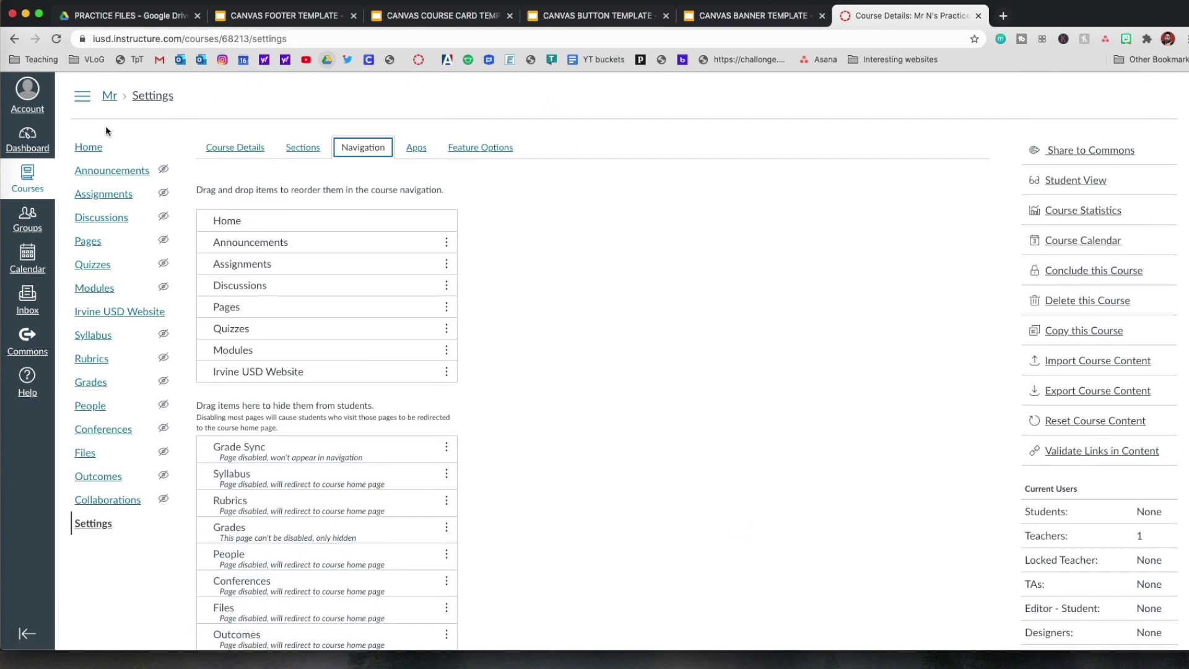
left_click(99, 149)
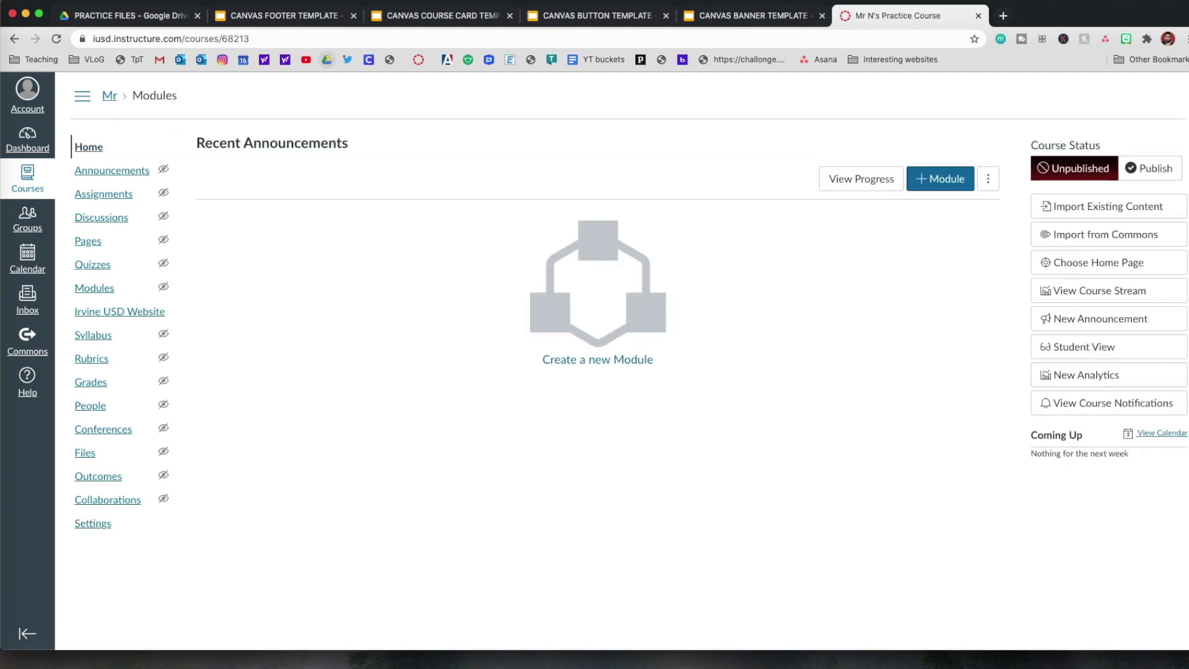
View the finished demo class home page in the other browser window as a reference, and return to the practice course
key("super+grave")
double_click(486, 32)
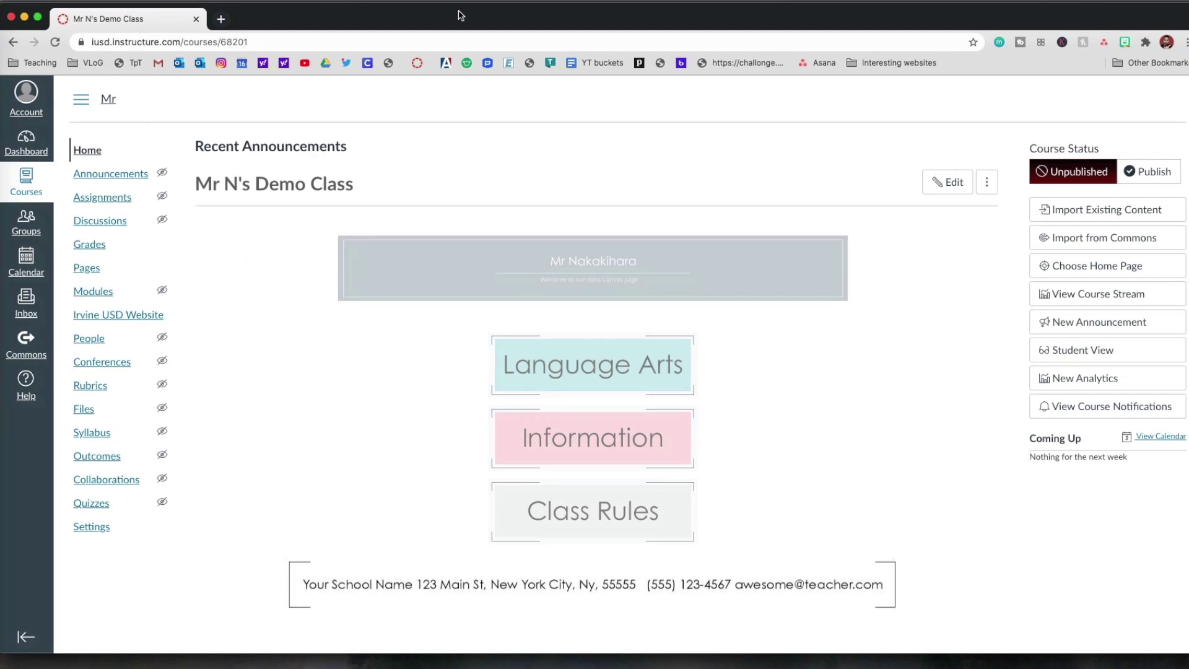
double_click(461, 15)
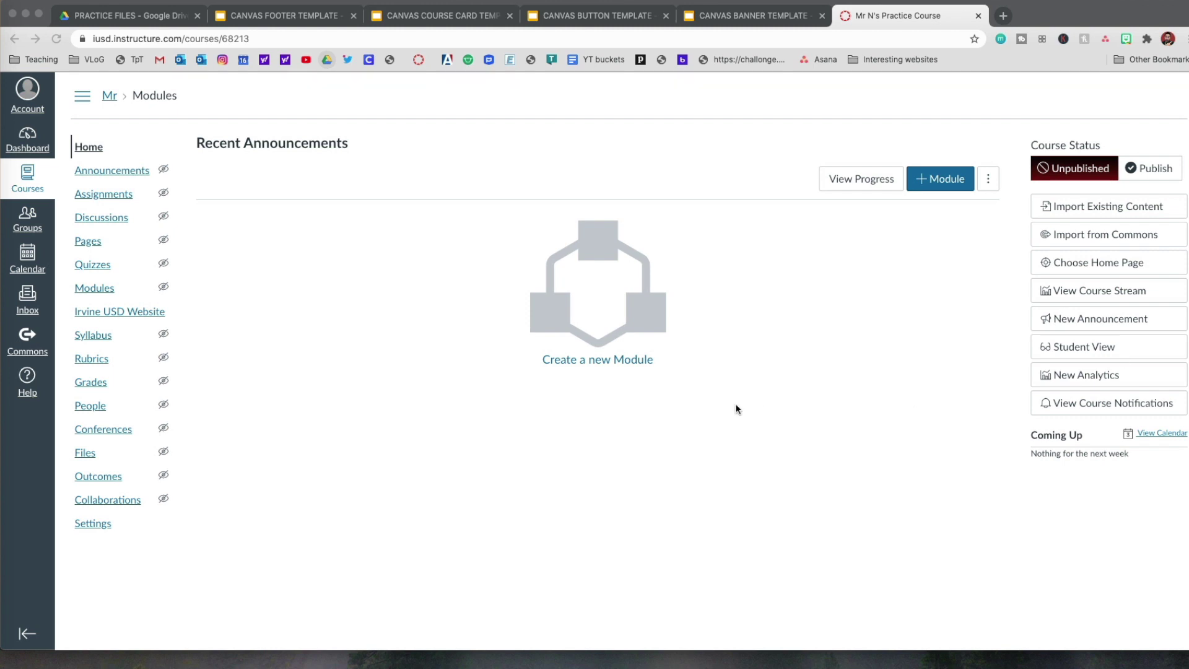
Create a new page in the practice course and title it "HOME"
left_click(90, 245)
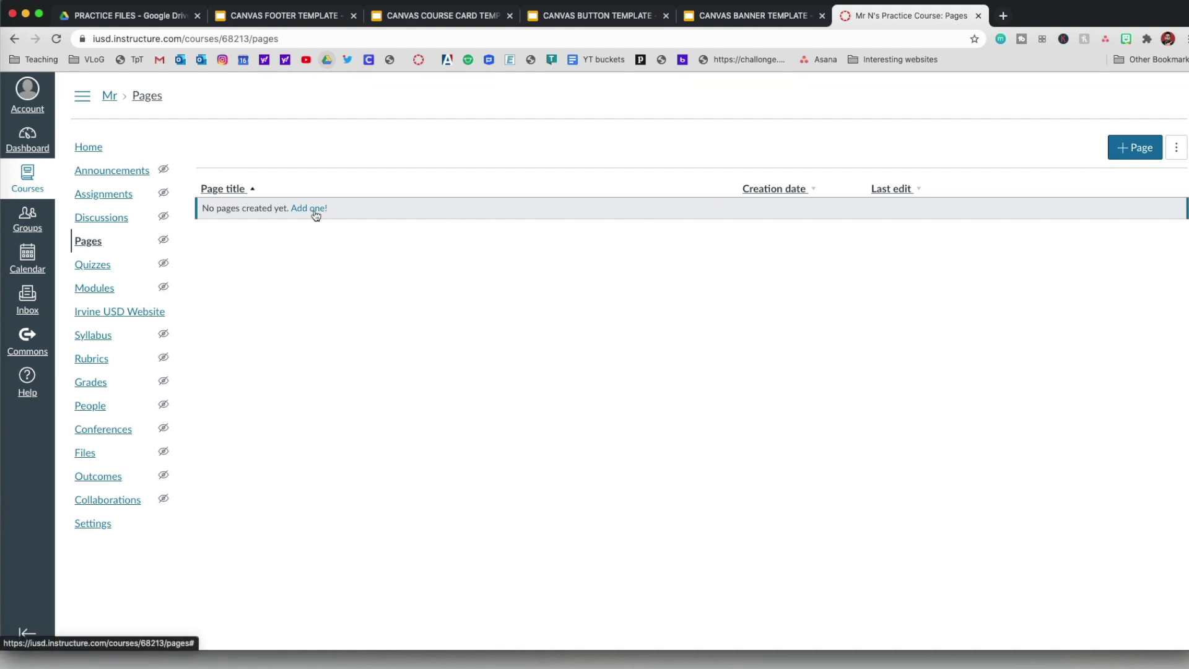
left_click(1145, 151)
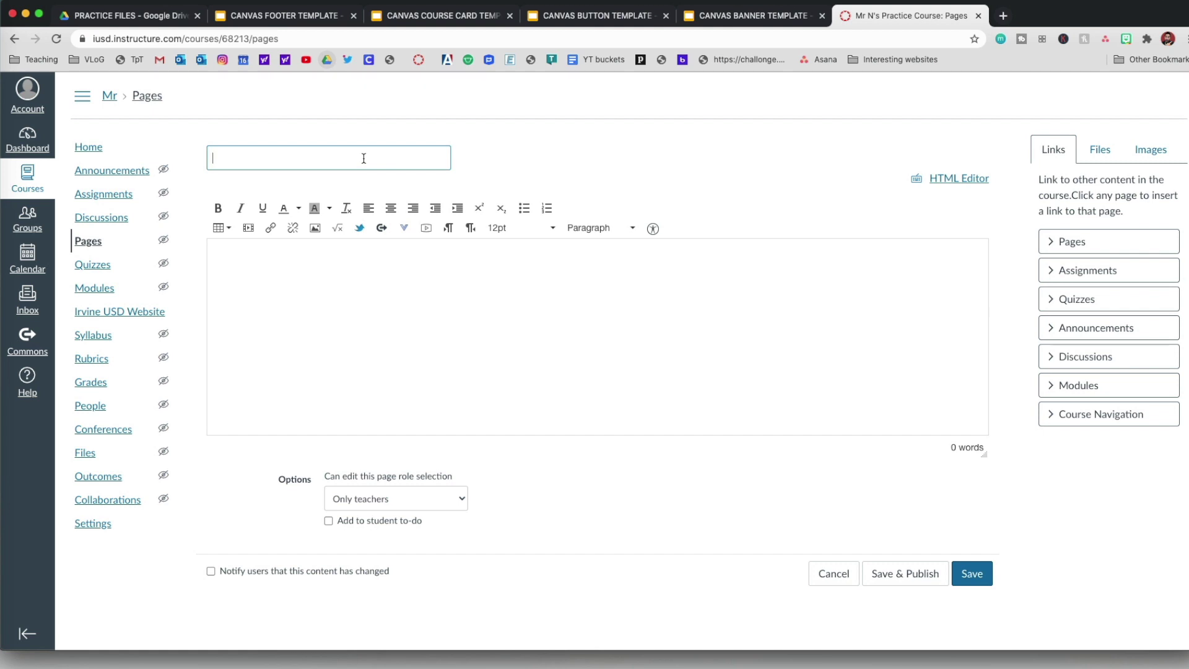
type("HOME")
Start inserting an image into the HOME page body, with Canvas as the source and My files as the folder
left_click(449, 283)
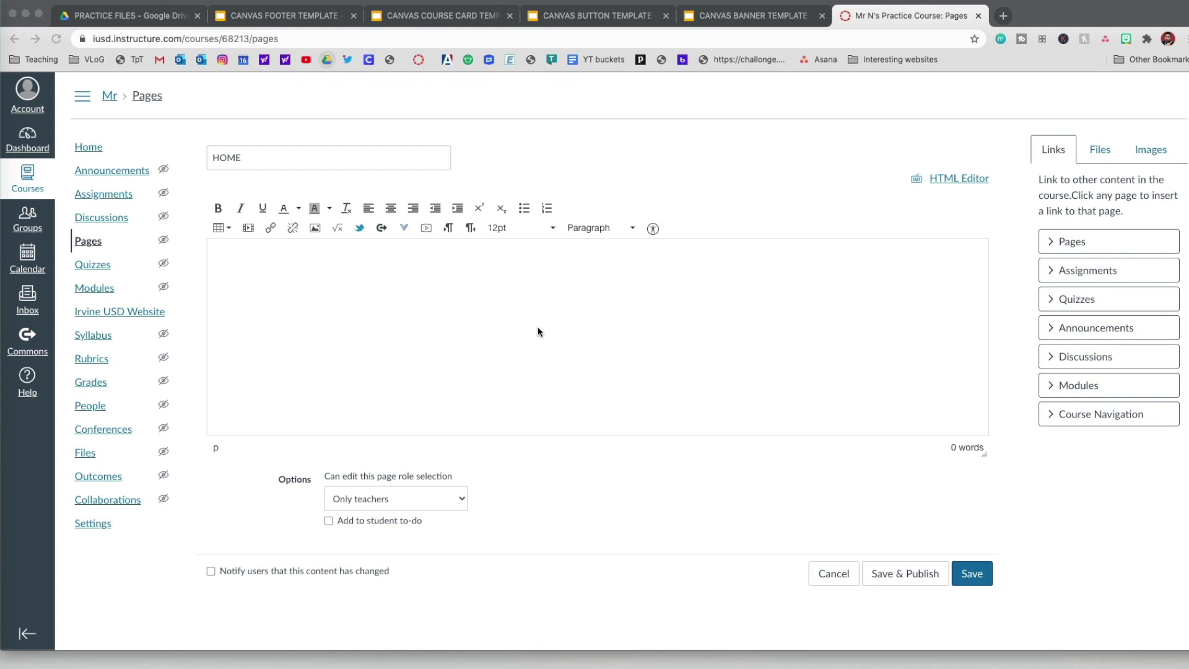
left_click(315, 229)
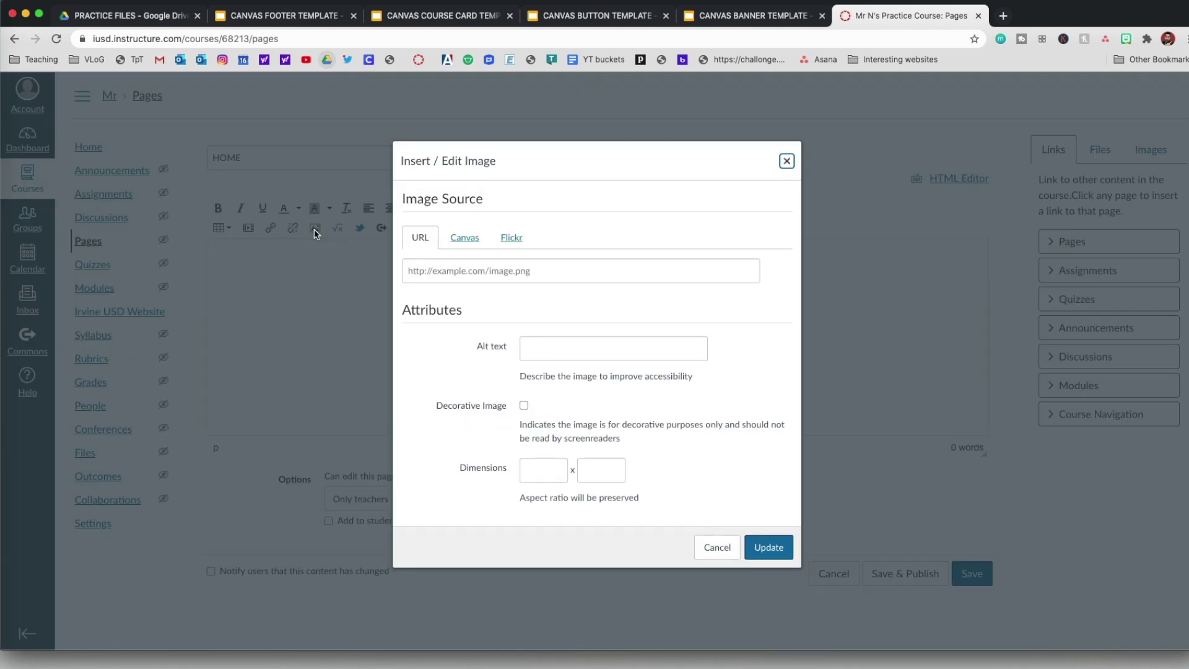
left_click(463, 242)
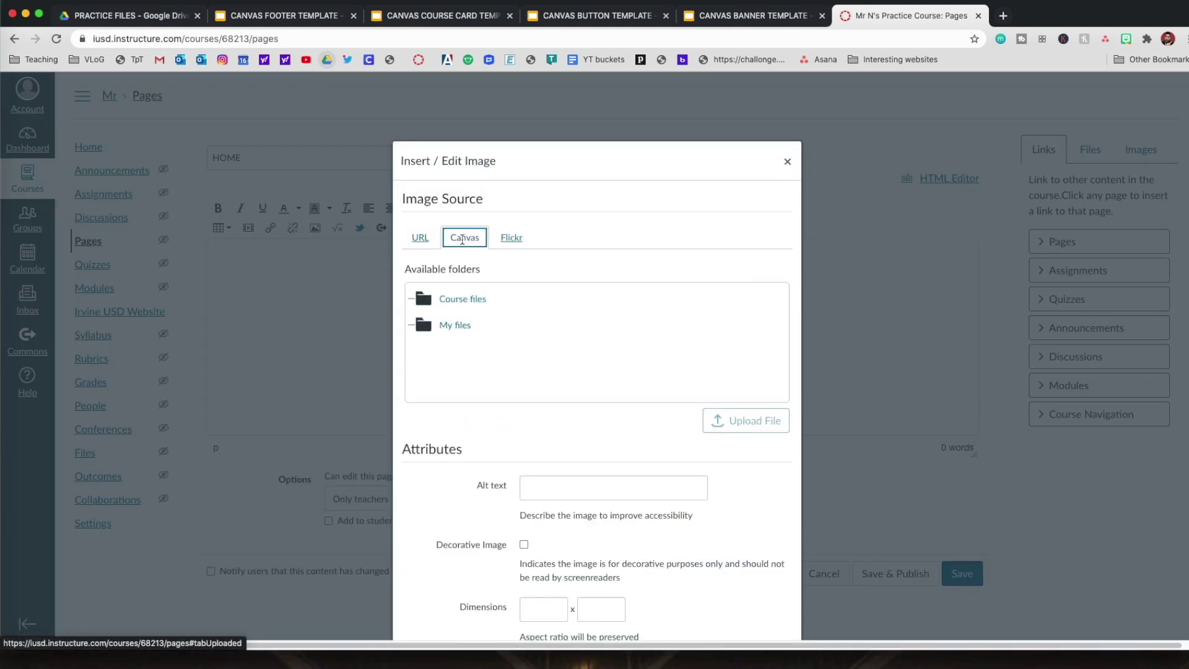
left_click(471, 336)
left_click(470, 335)
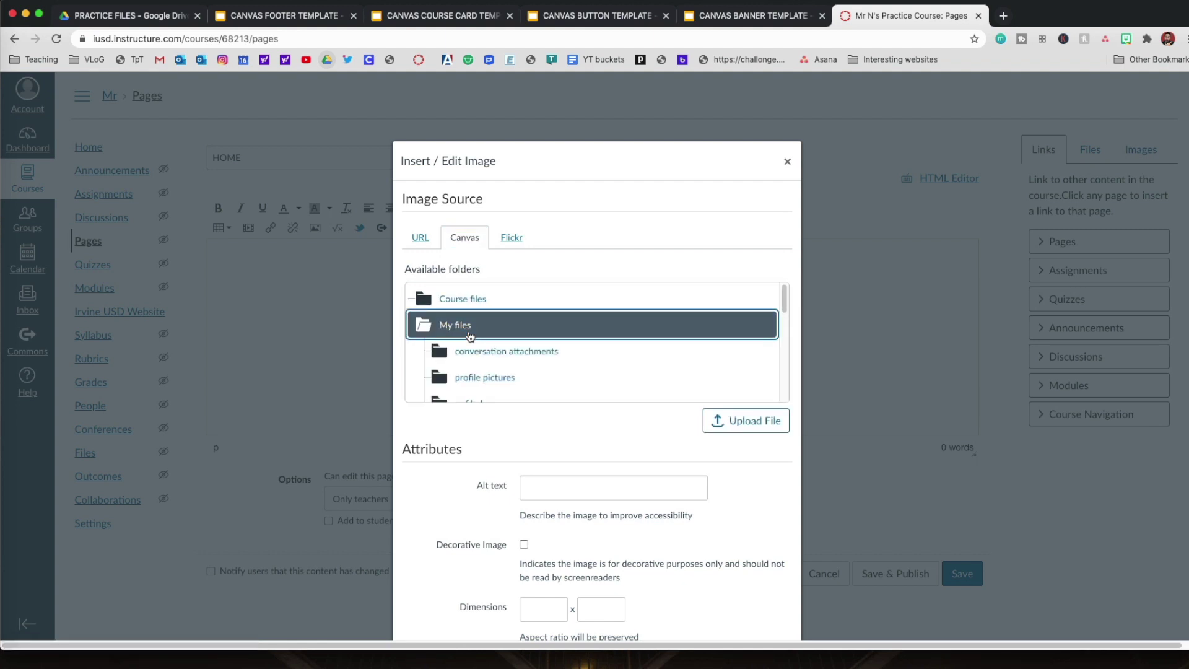
Upload CANVAS BANNER TEMPLATE.png from the PRACTICE FILES folder to My files and insert it into the HOME page
left_click(769, 422)
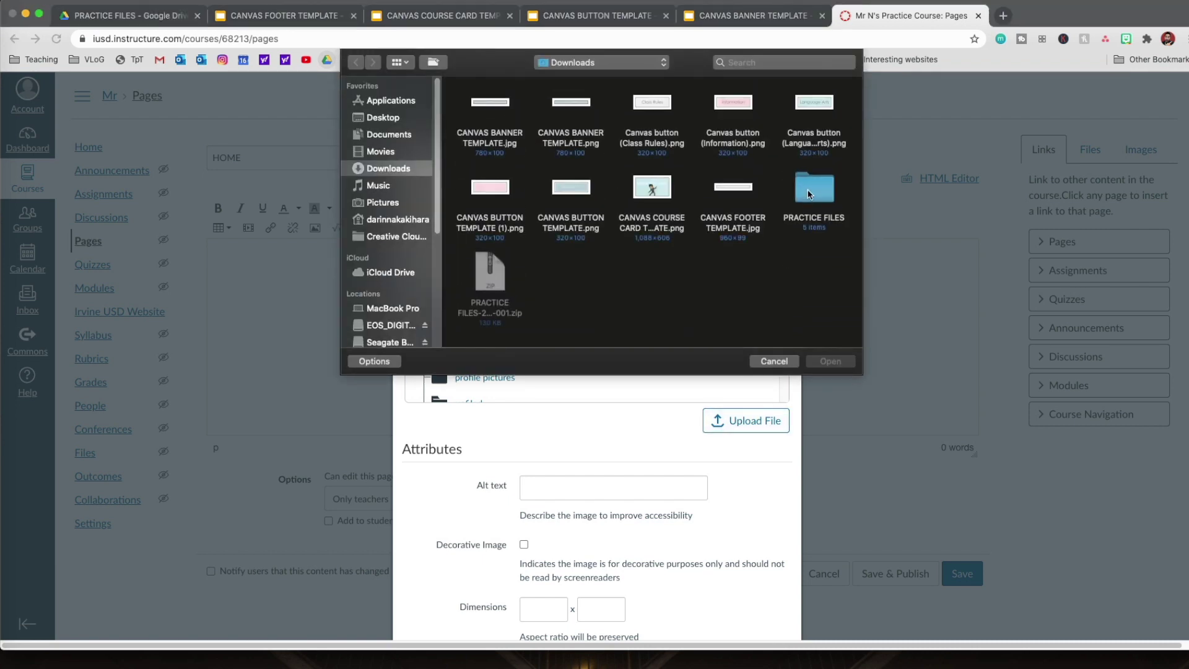
double_click(809, 194)
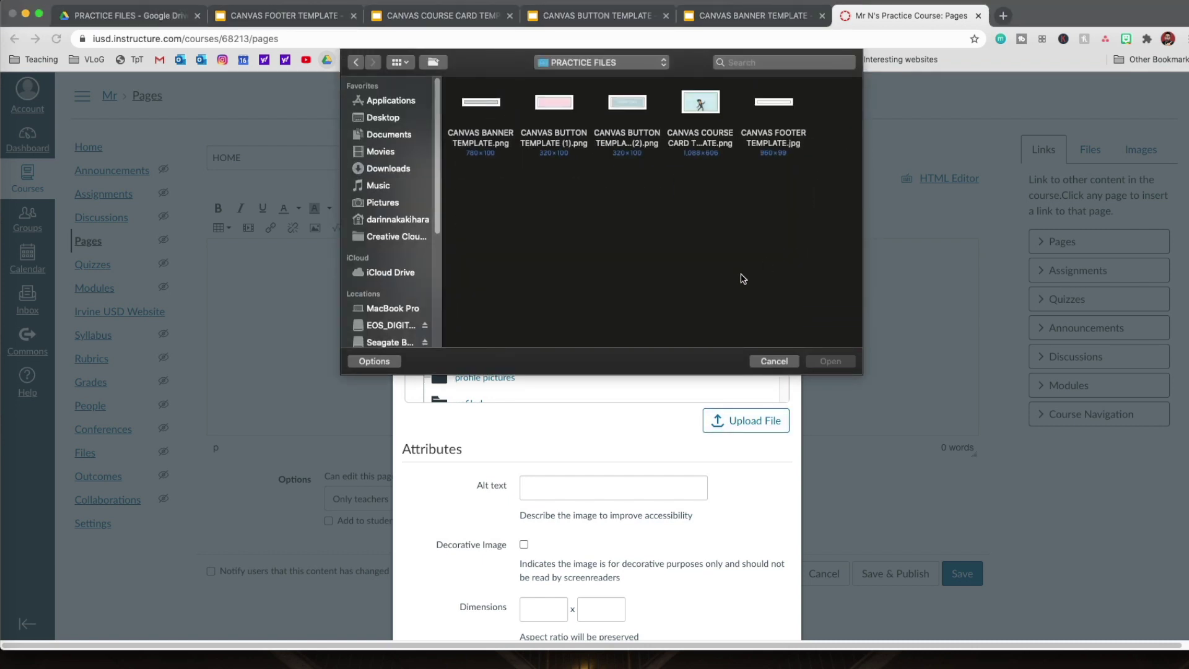
left_click(486, 106)
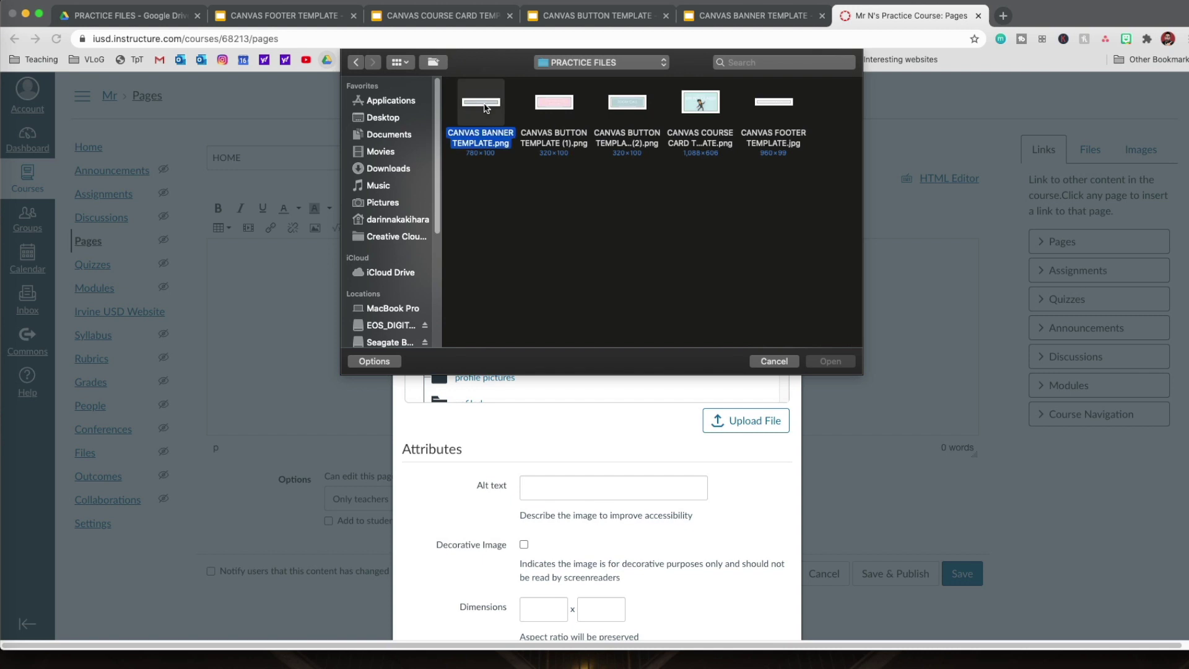
left_click(824, 362)
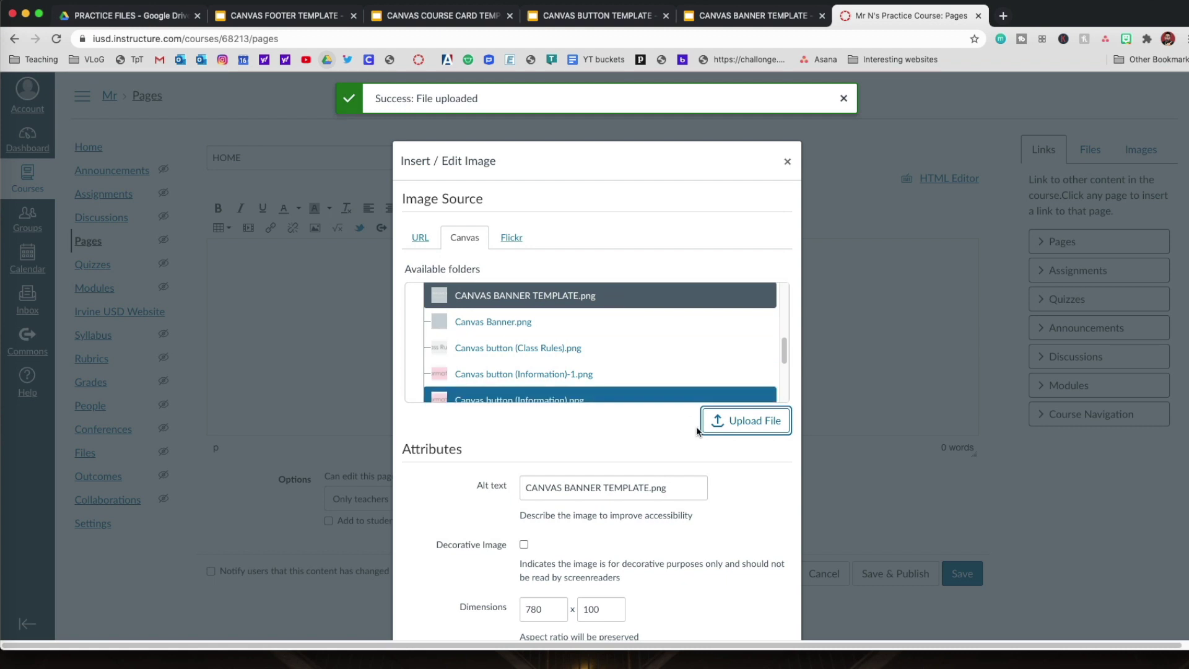
scroll(751, 525, "down", 2)
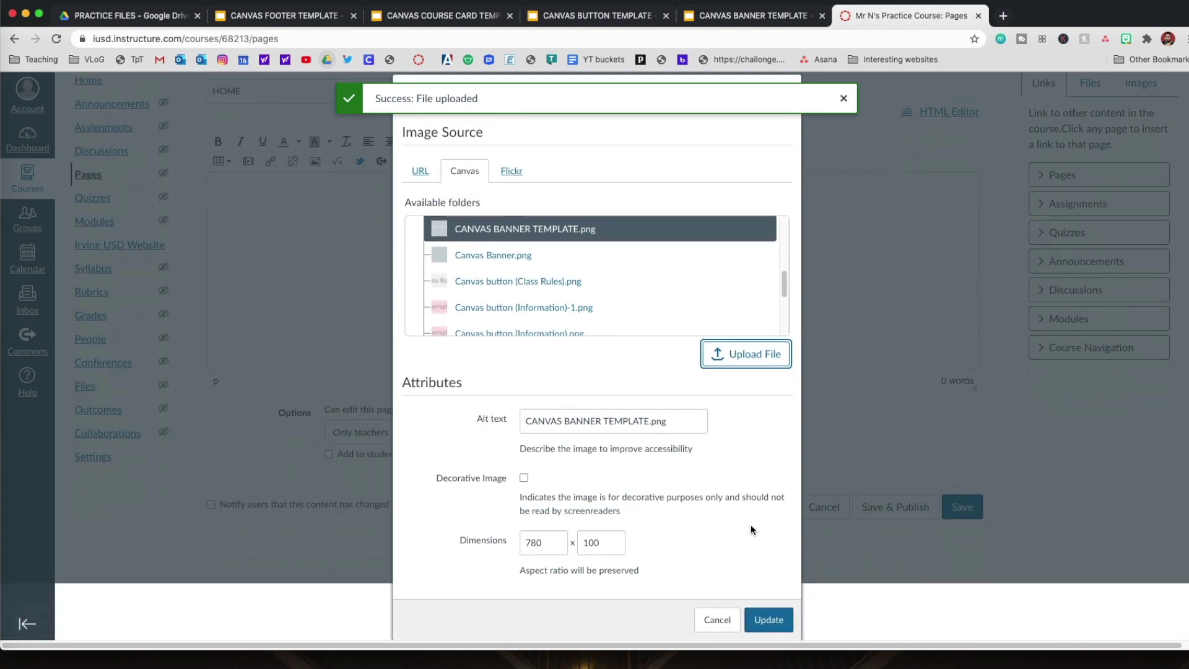
left_click(773, 621)
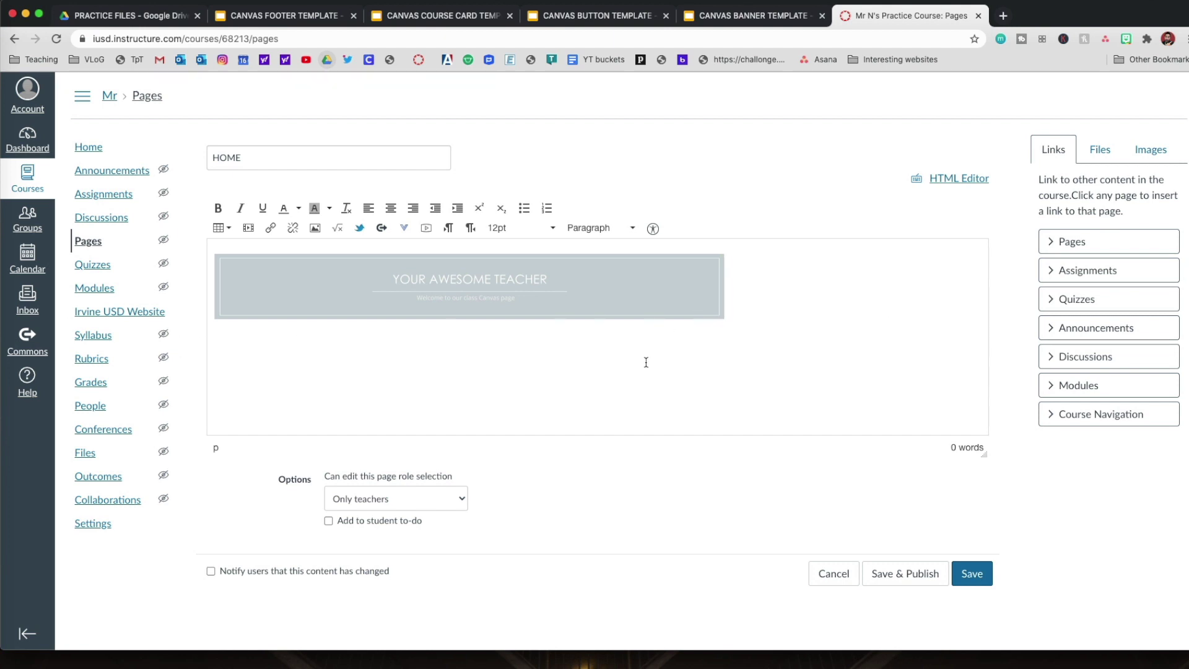
Center the banner image on the HOME page and start a new line below it
left_click(542, 283)
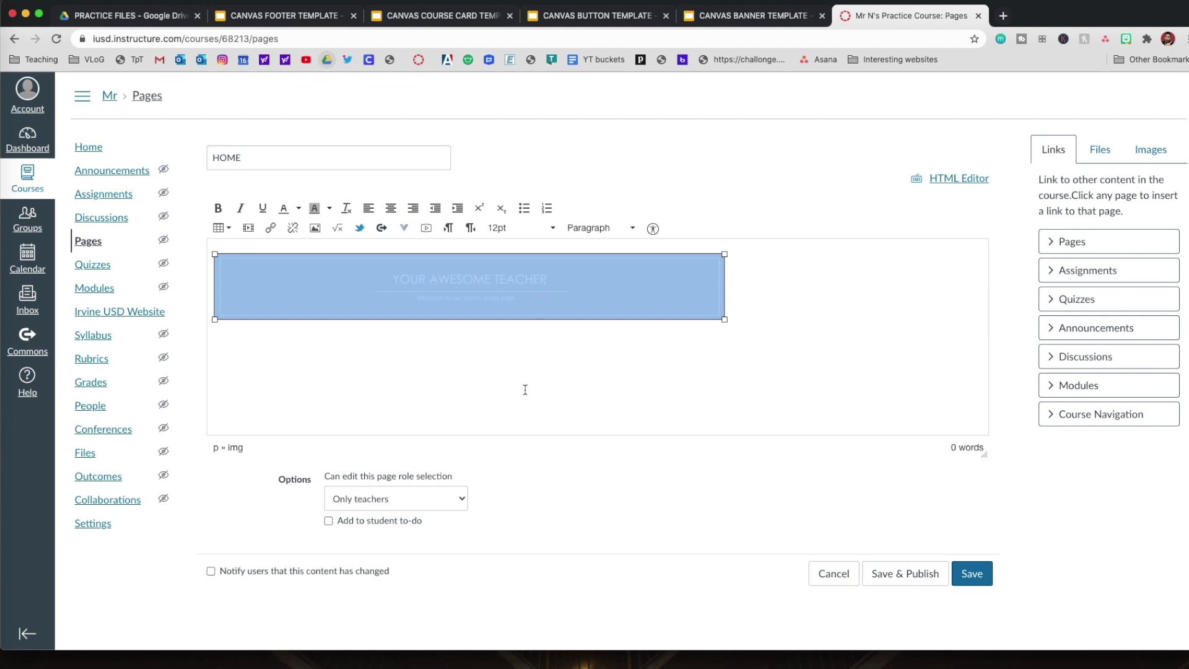
left_click(390, 209)
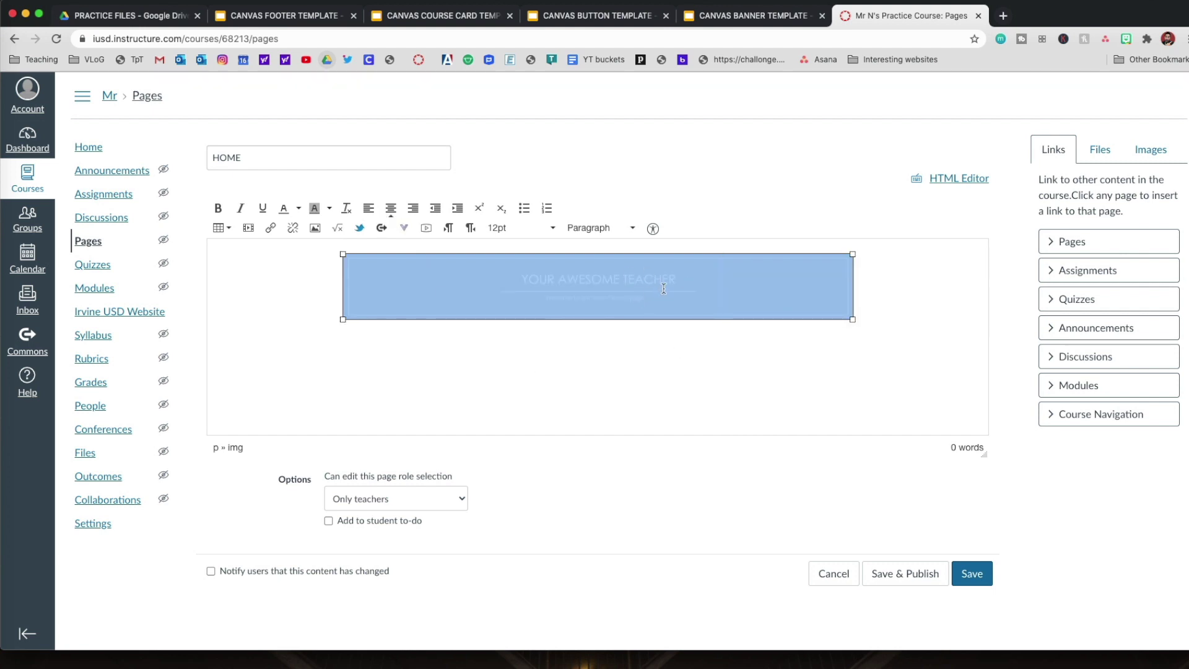
left_click(641, 333)
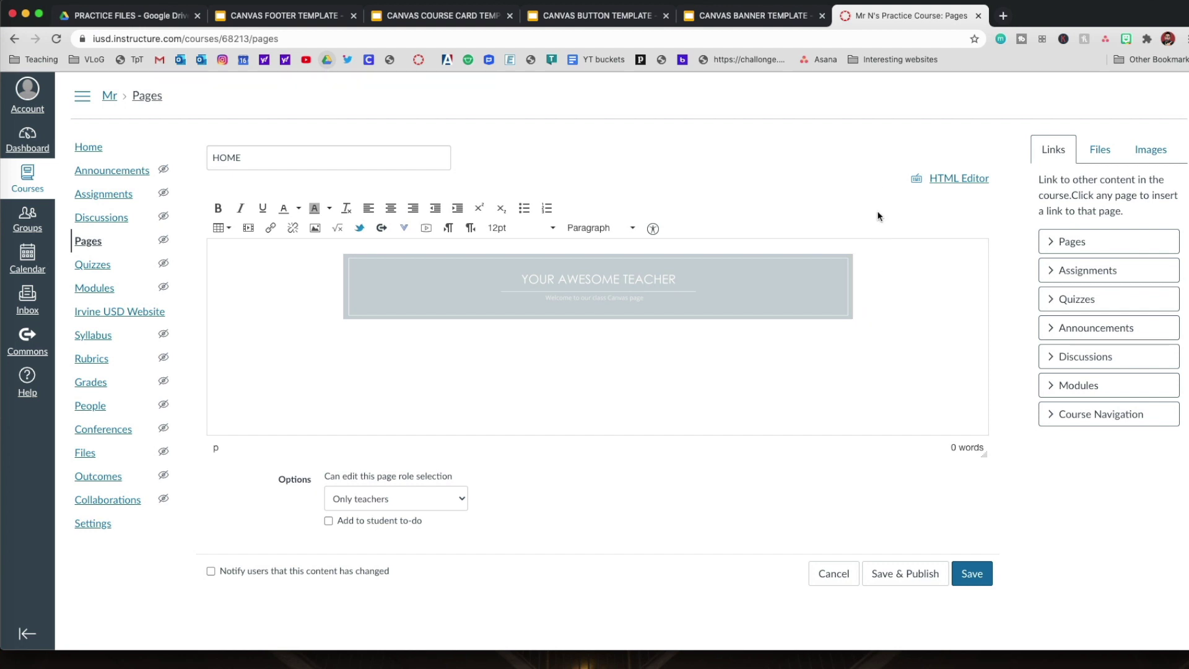
key("Return")
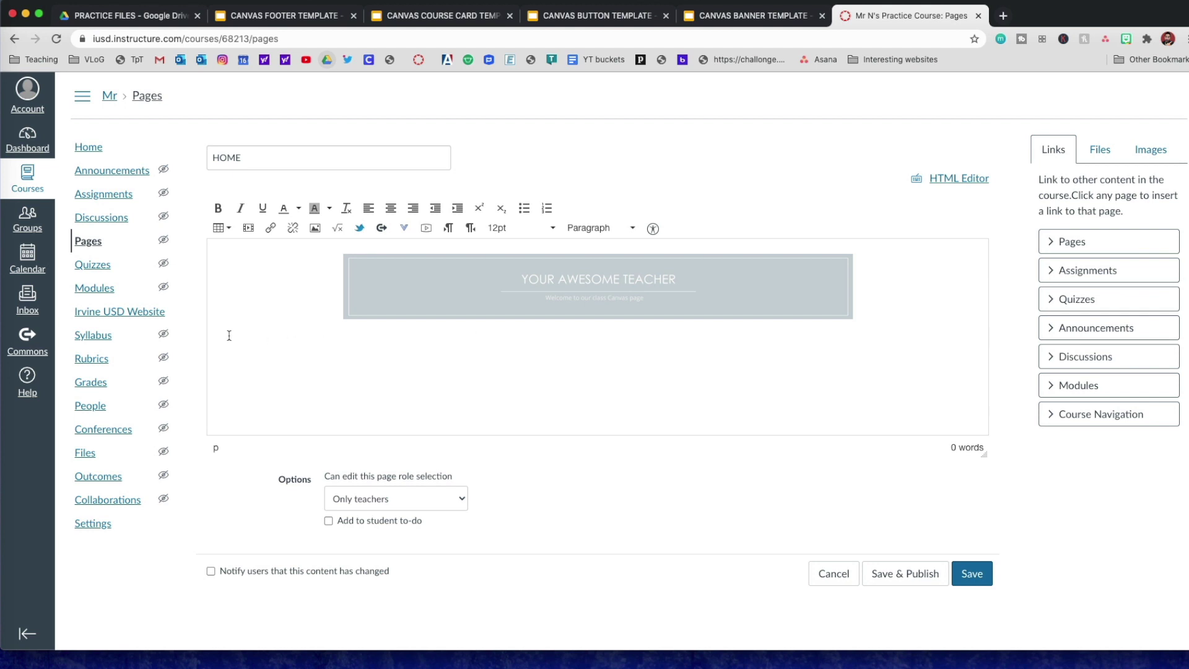
Start a new image upload for the line below the banner, choosing CANVAS BUTTON TEMPLATE (2).png from PRACTICE FILES
left_click(1150, 154)
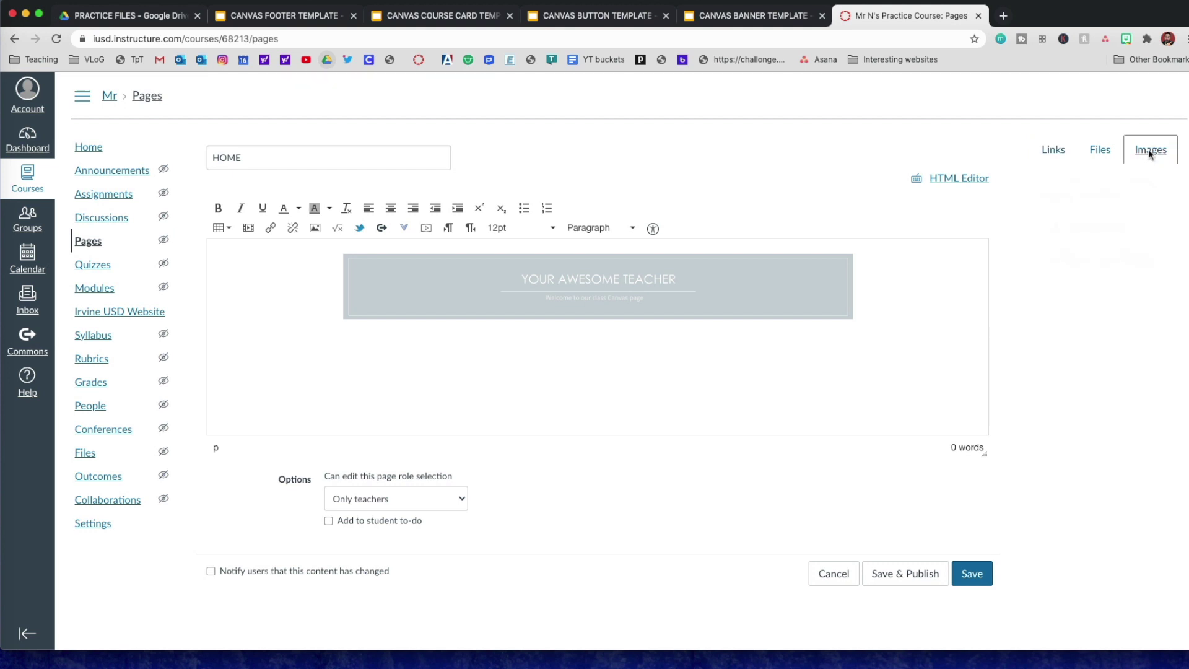
left_click(1133, 260)
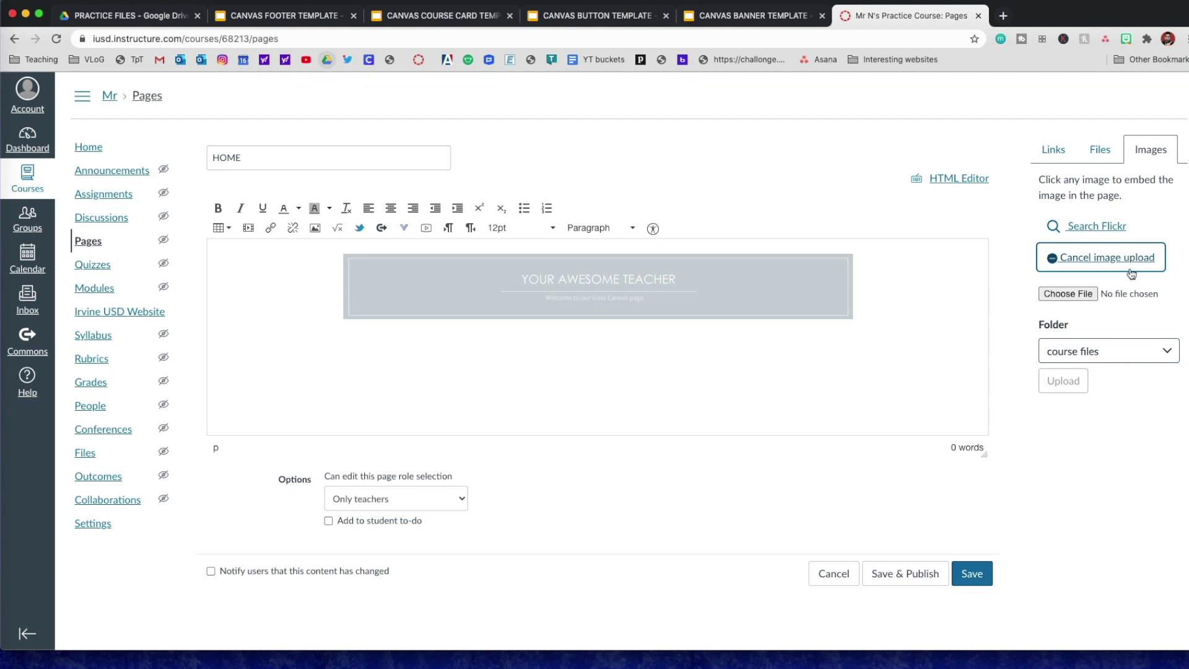
left_click(1072, 293)
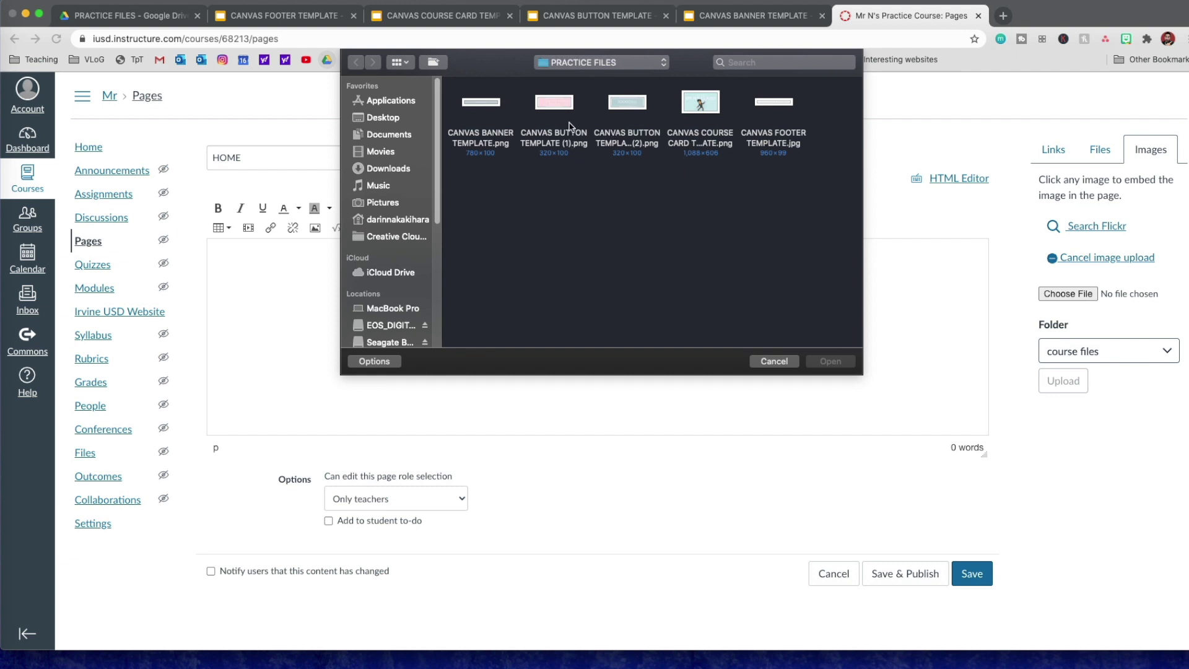
left_click(629, 104)
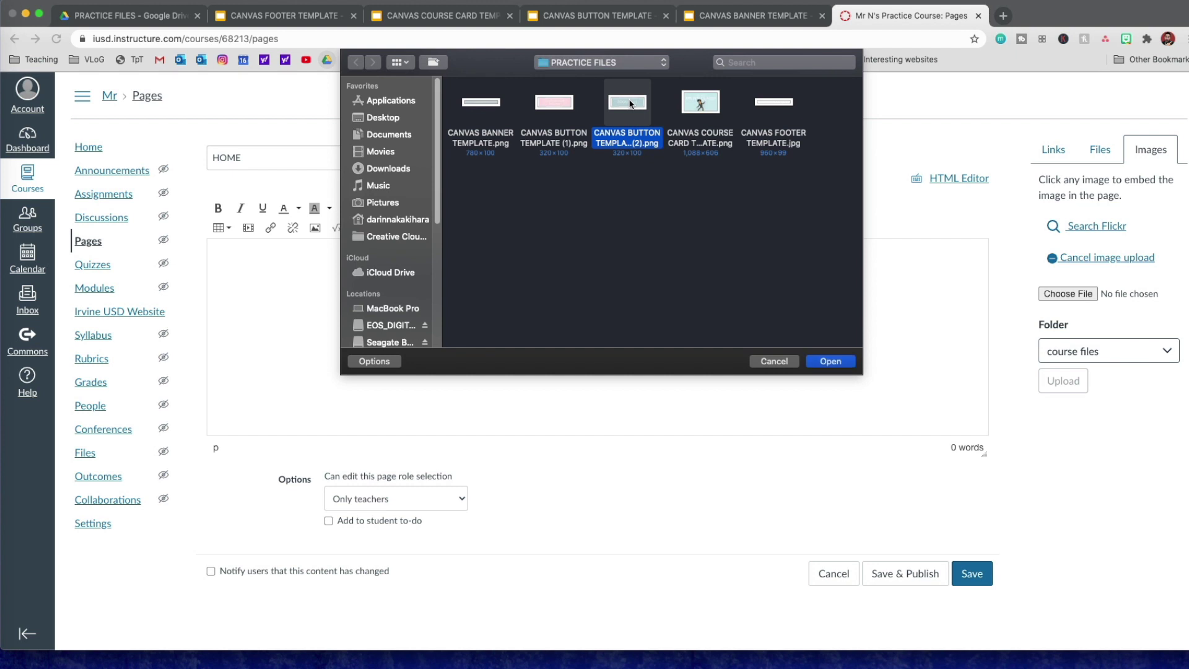
left_click(842, 363)
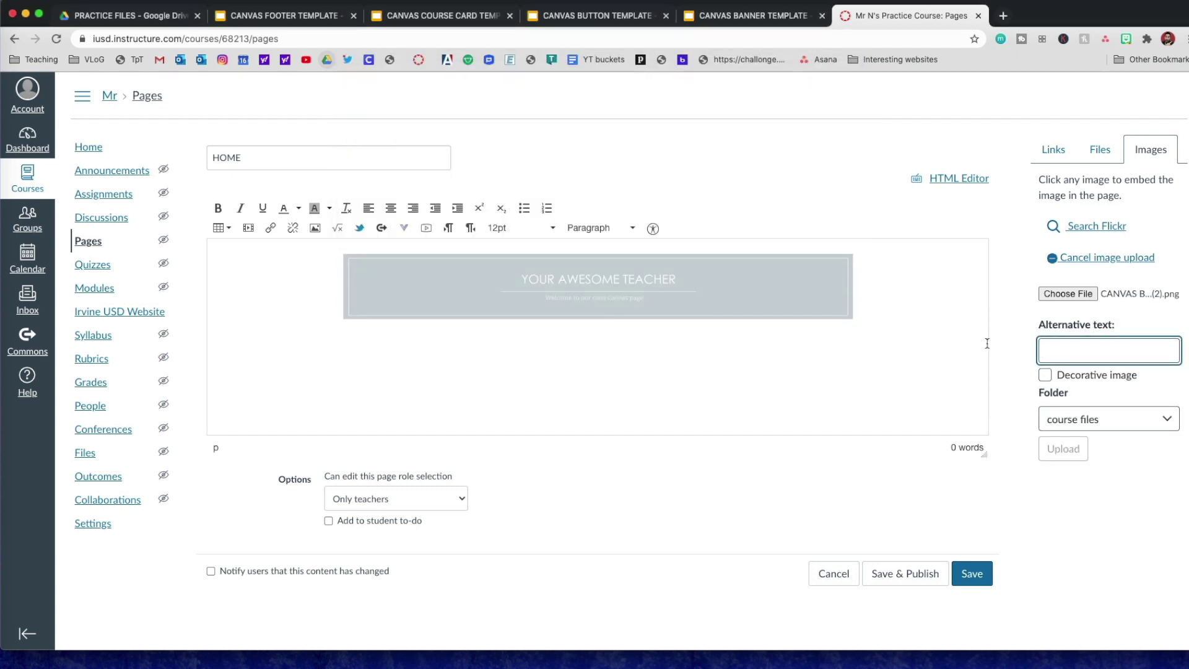
Give the chosen button image the alternative text "BUTTON 1" and upload it to the course files folder
left_click(1083, 348)
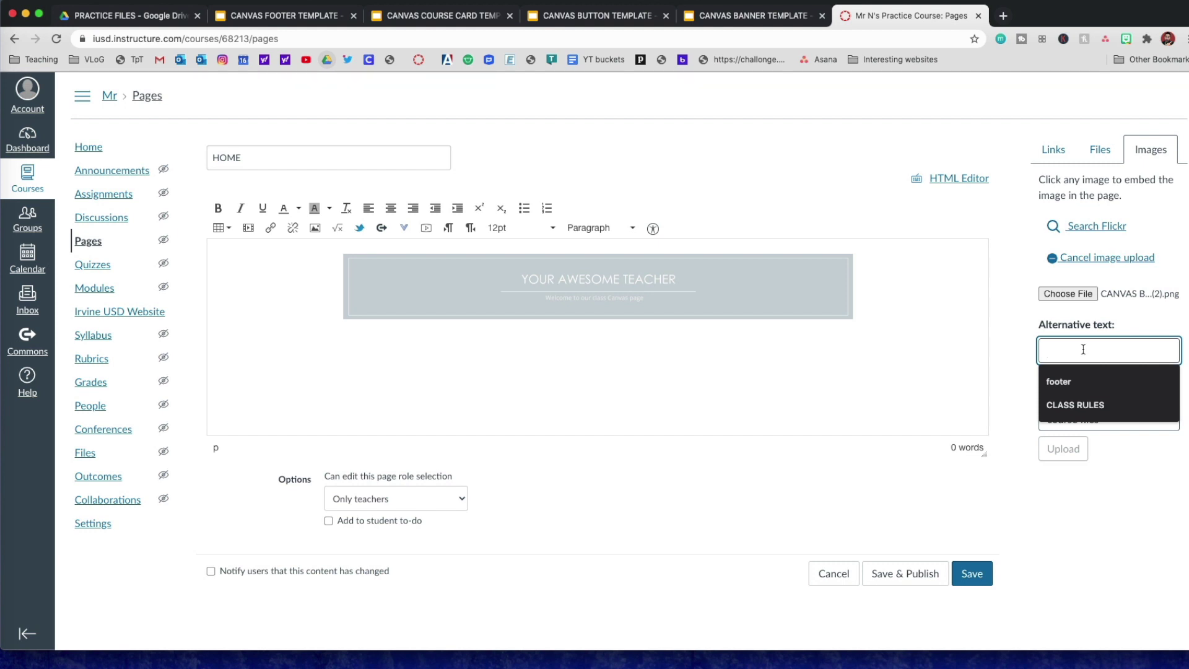
type("BUTTON 1")
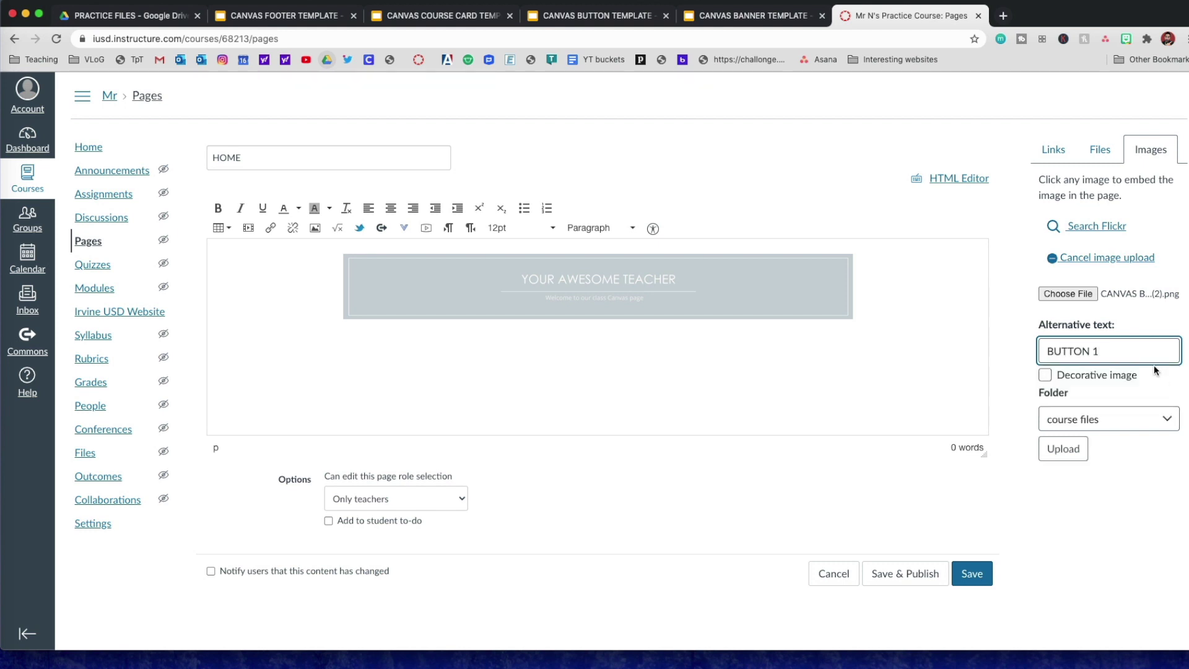
left_click(1131, 417)
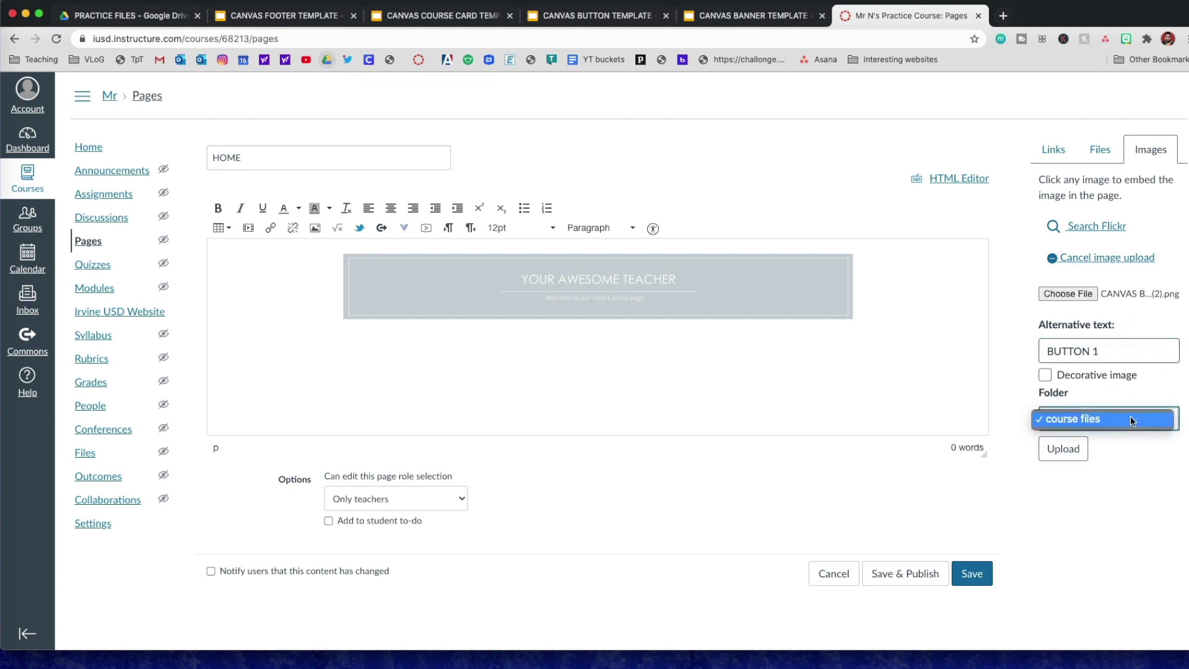
left_click(1131, 420)
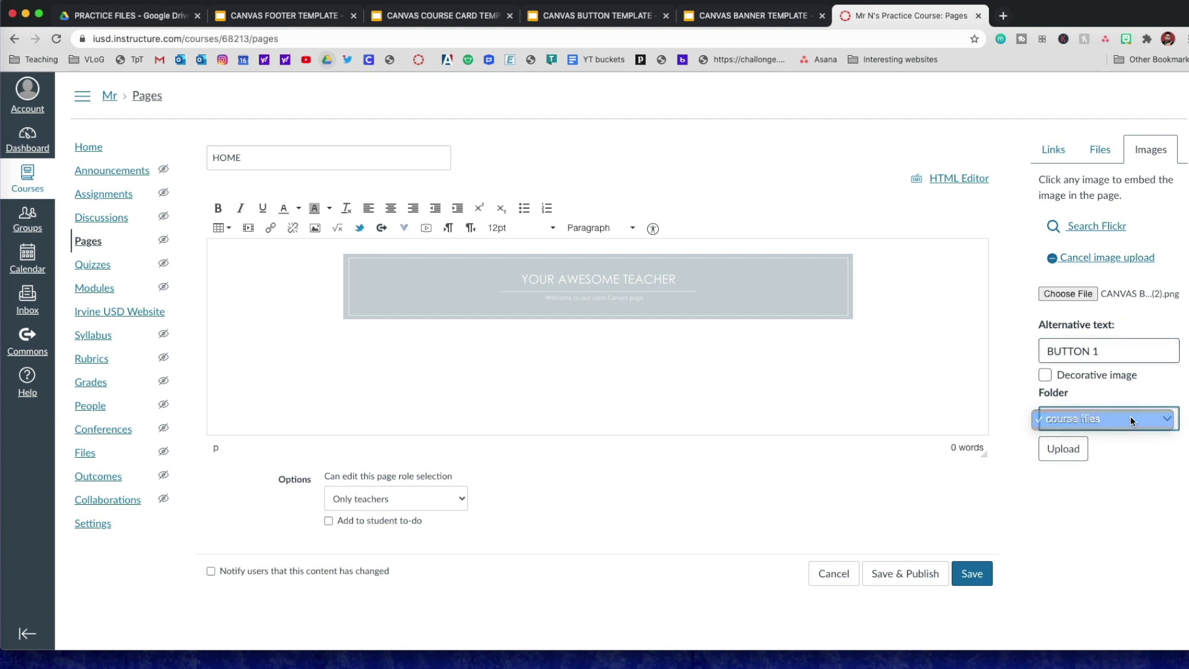
left_click(1064, 449)
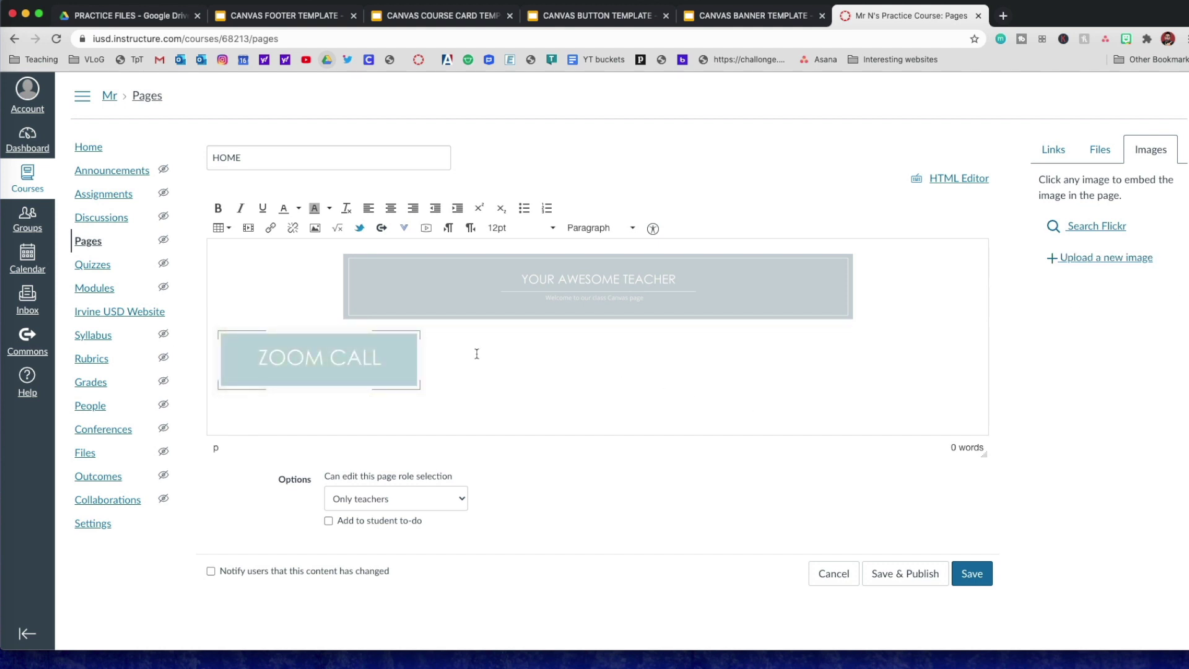
Center the ZOOM CALL button image under the banner and start a new line below it
left_click(365, 353)
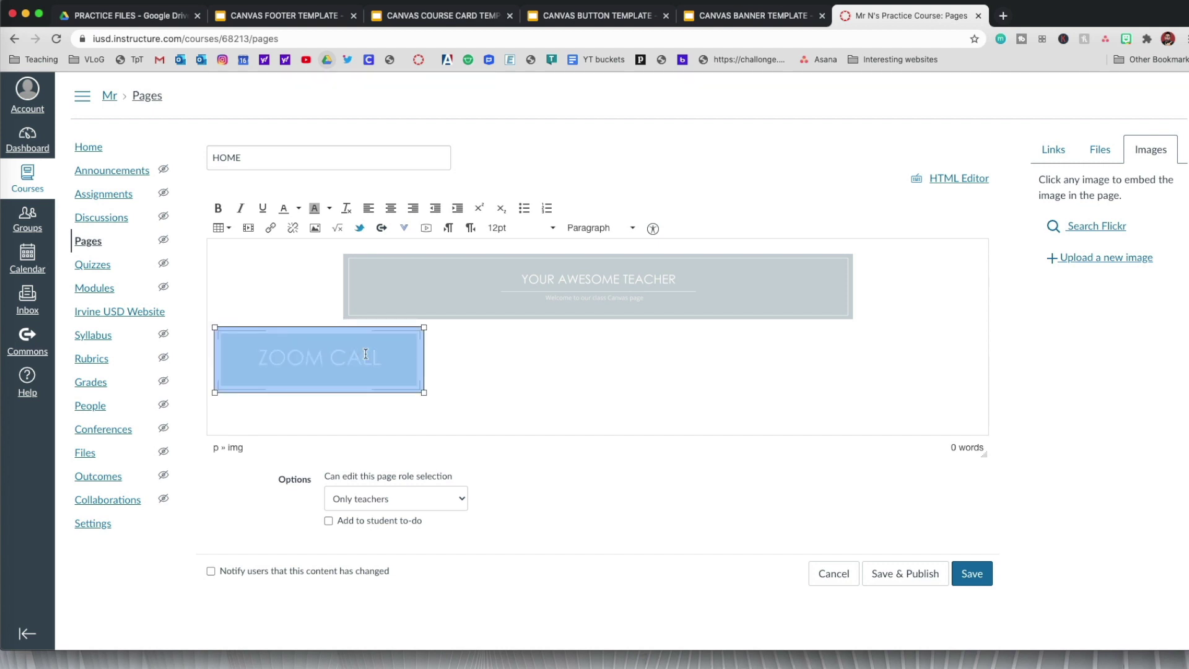
left_click(390, 209)
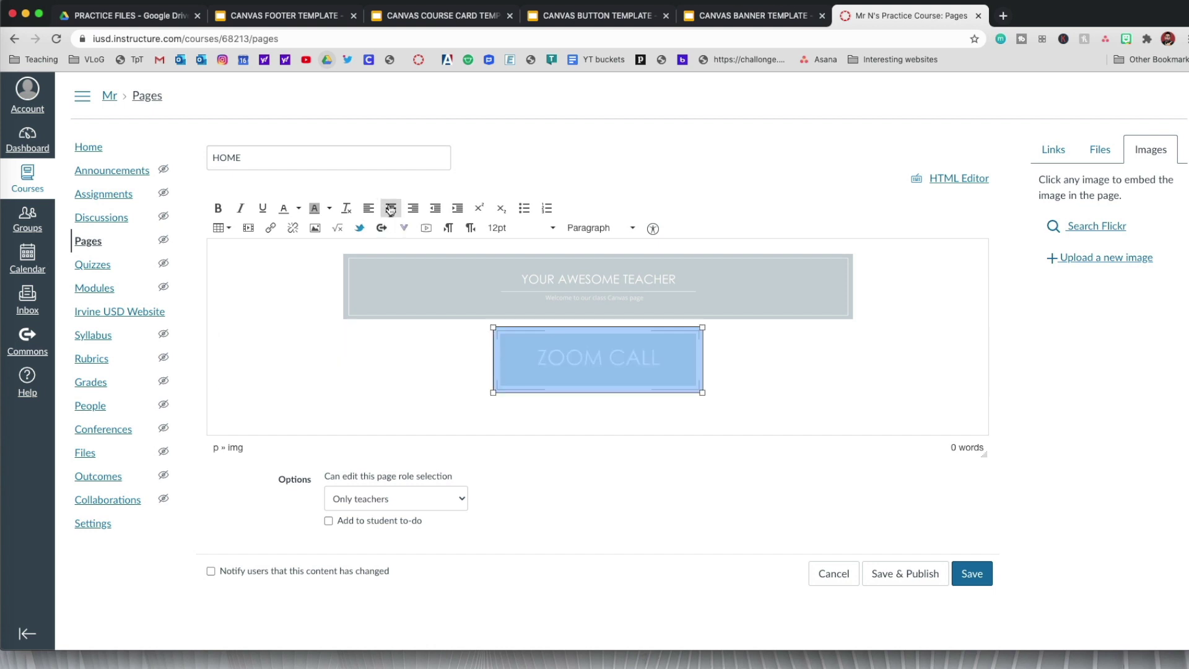
left_click(745, 351)
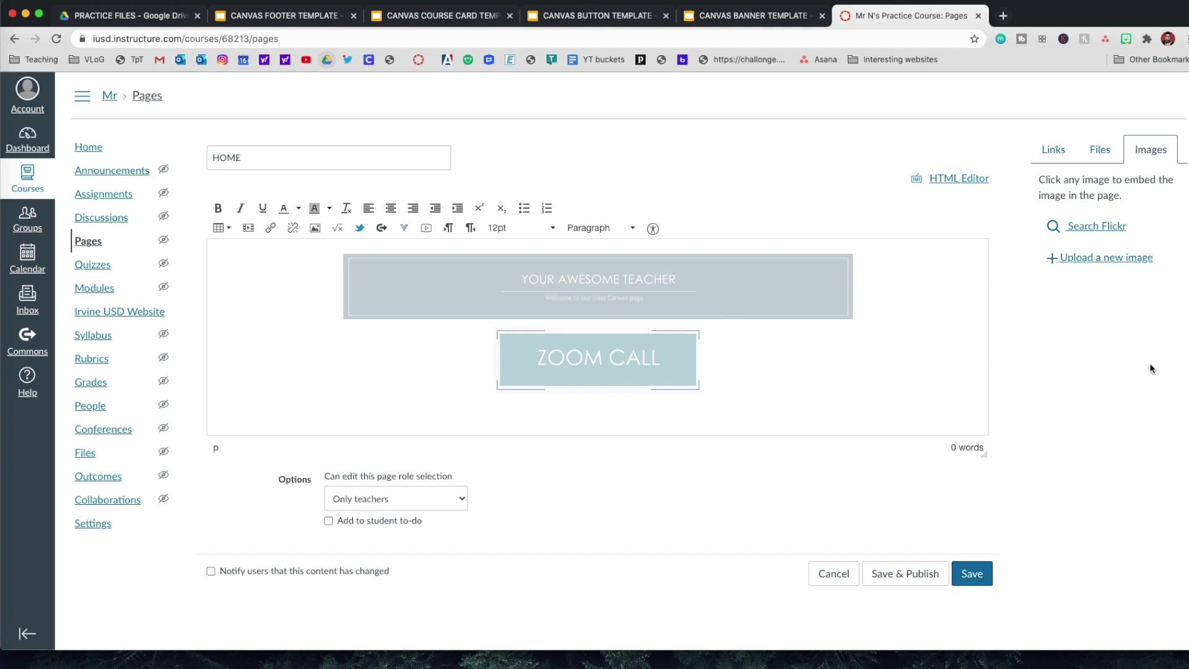
key("Return")
Upload CANVAS BUTTON TEMPLATE (1).png from PRACTICE FILES to the Canvas My files folder and insert it below the ZOOM CALL button
left_click(315, 230)
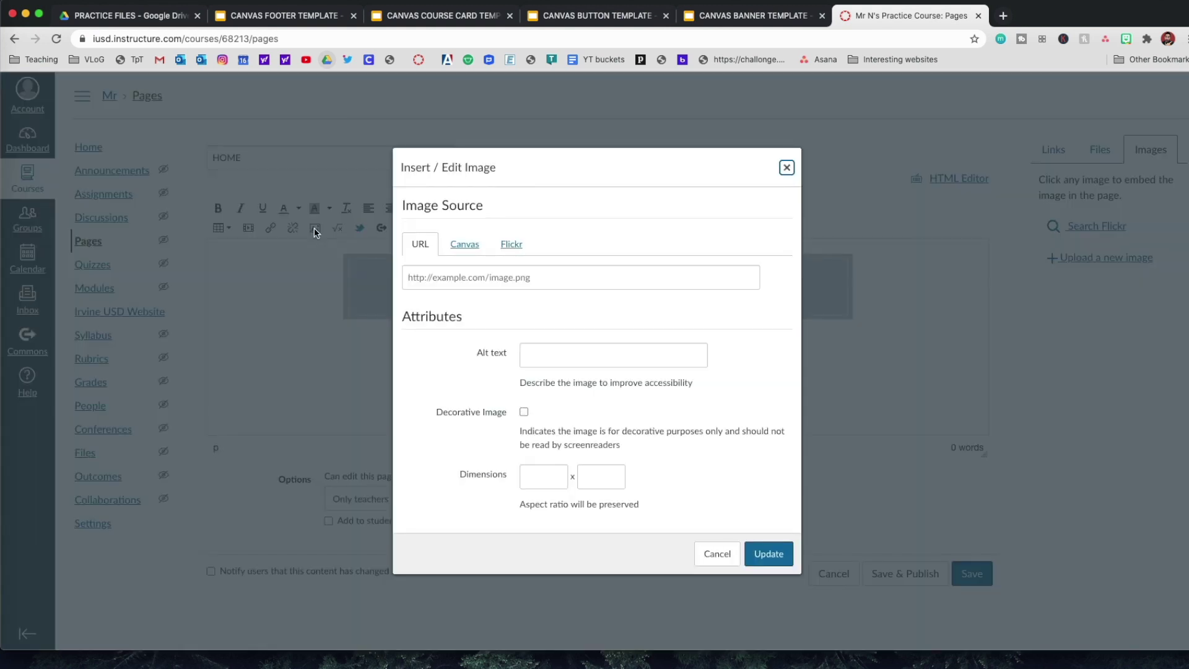
left_click(476, 244)
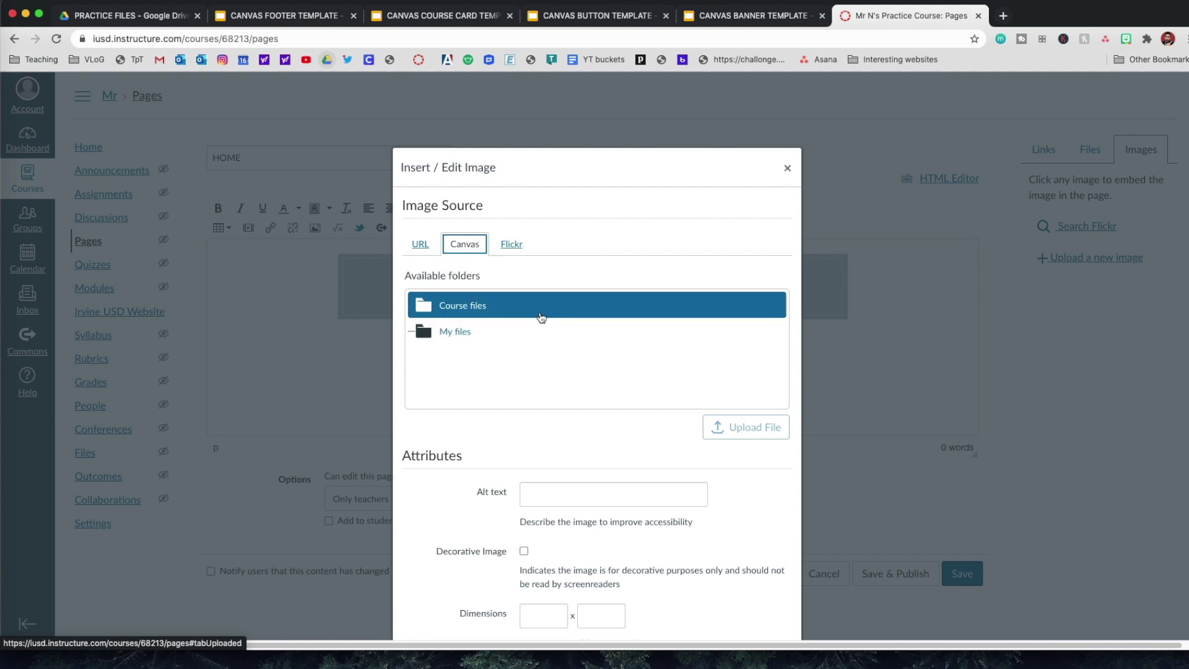
left_click(543, 332)
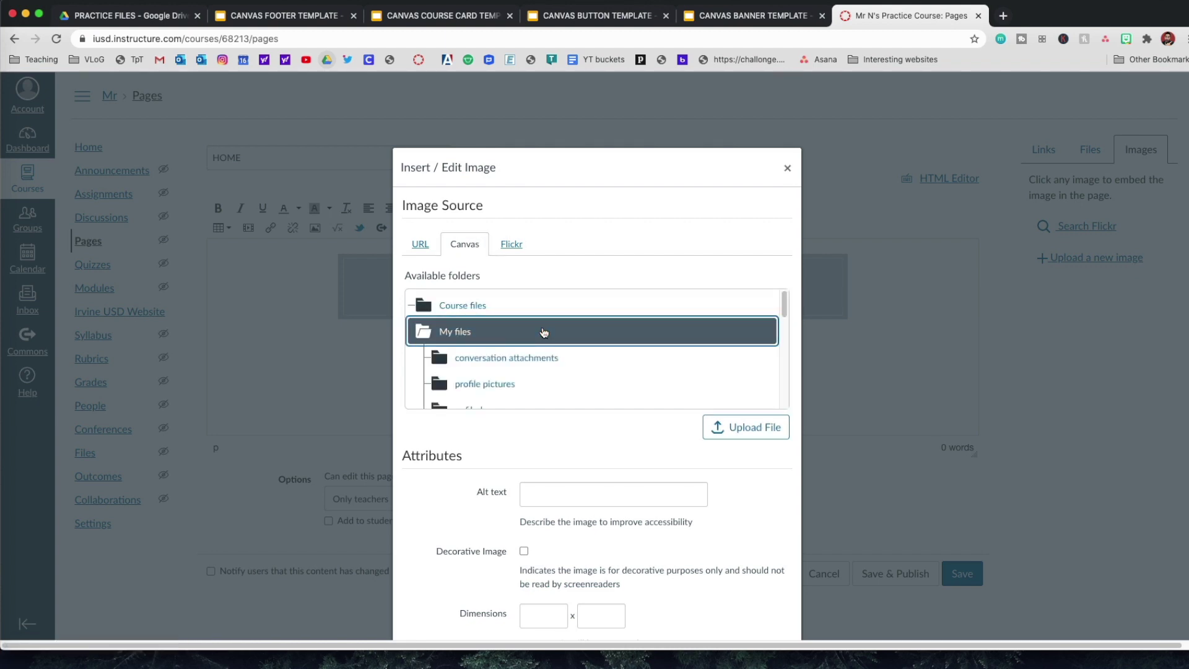
left_click(747, 436)
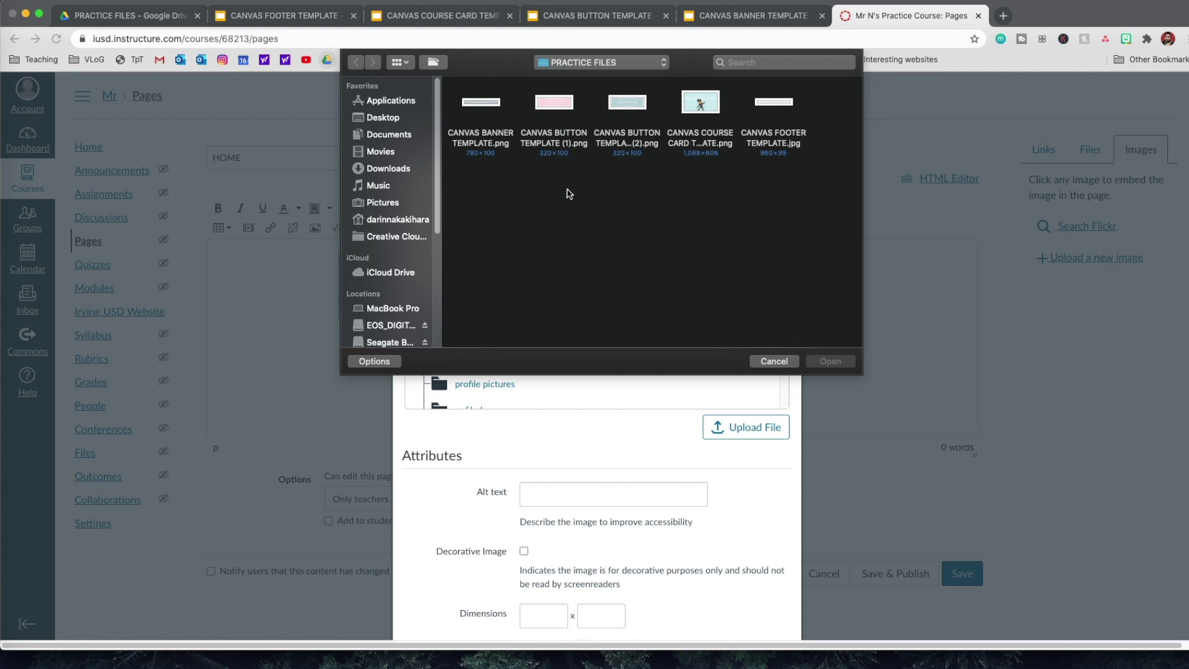
left_click(553, 107)
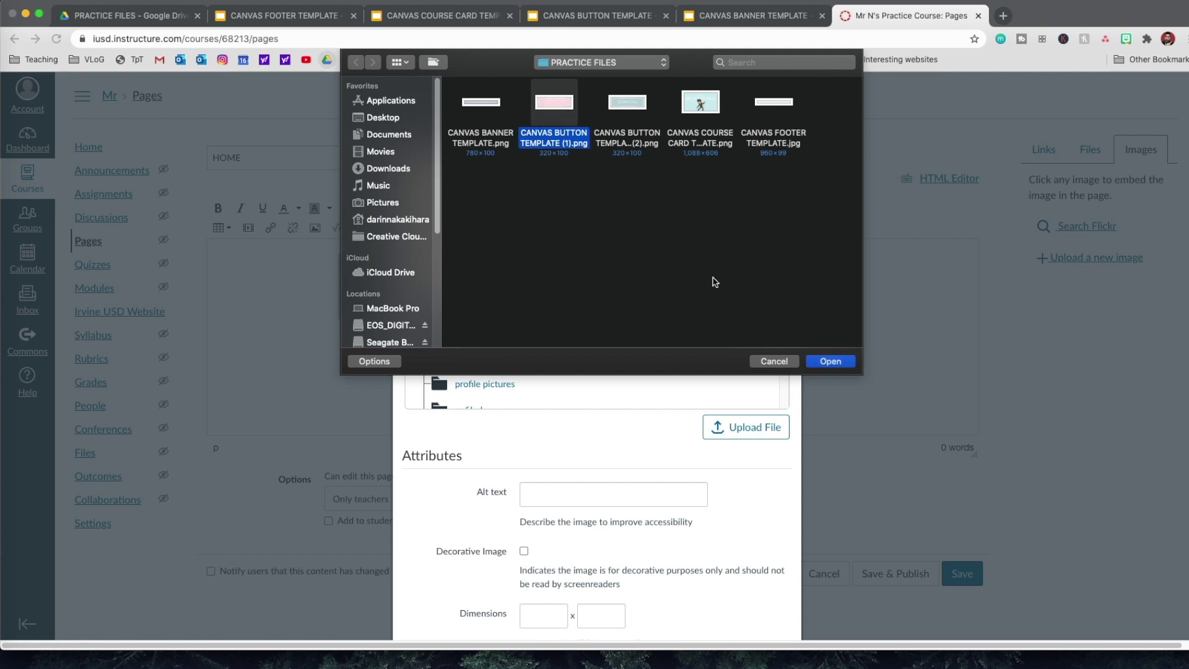
left_click(830, 362)
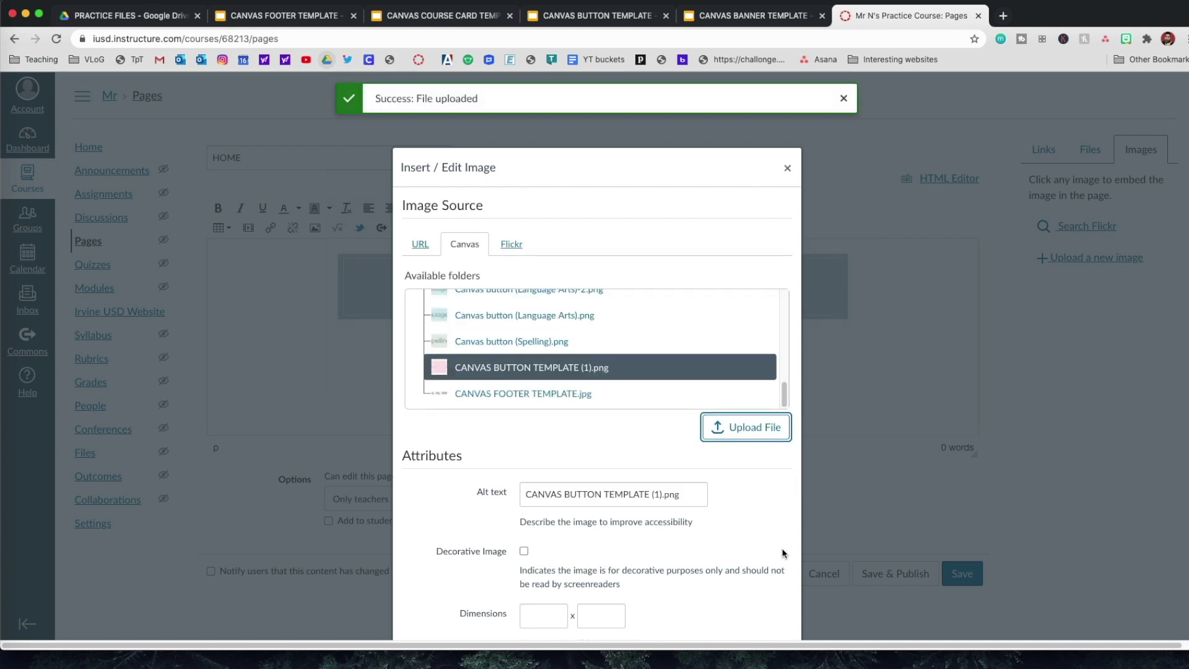
scroll(781, 545, "down", 2)
left_click(775, 621)
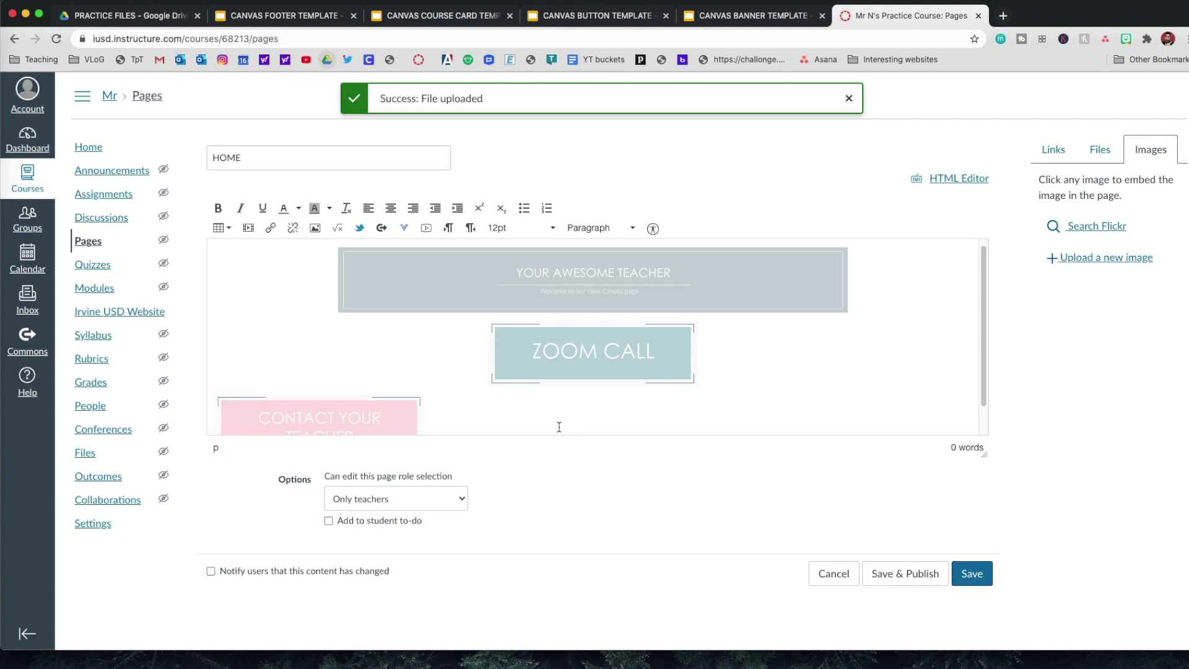
Center the CONTACT YOUR TEACHER button image and start a new line below it
left_click(355, 414)
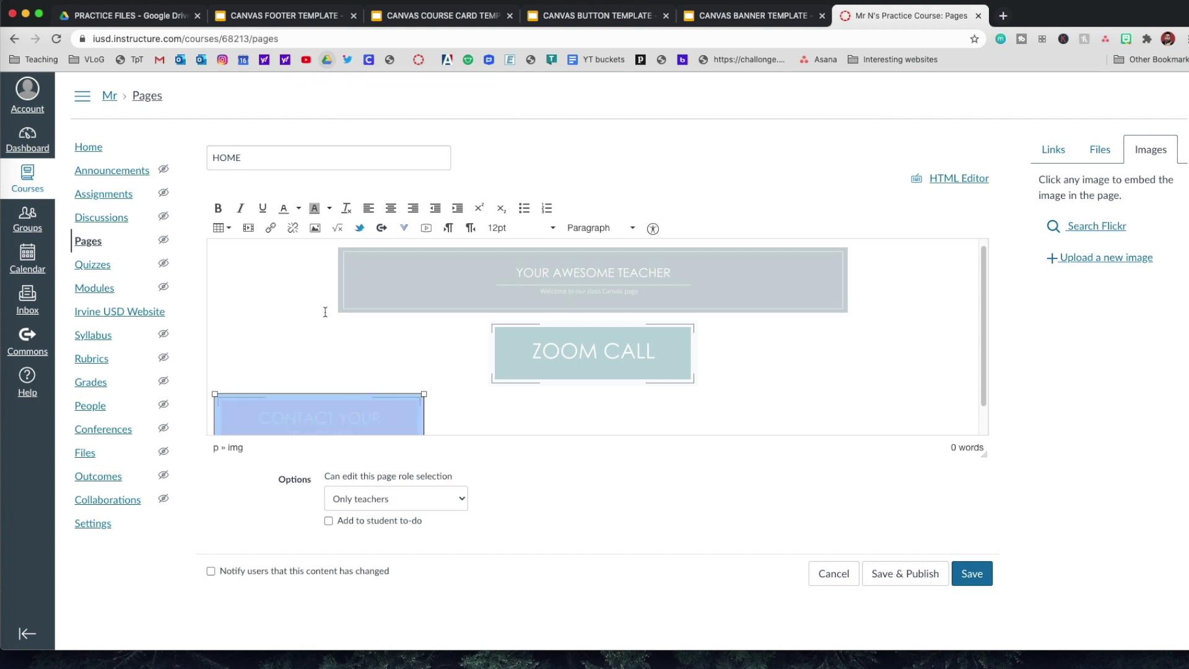
left_click(391, 212)
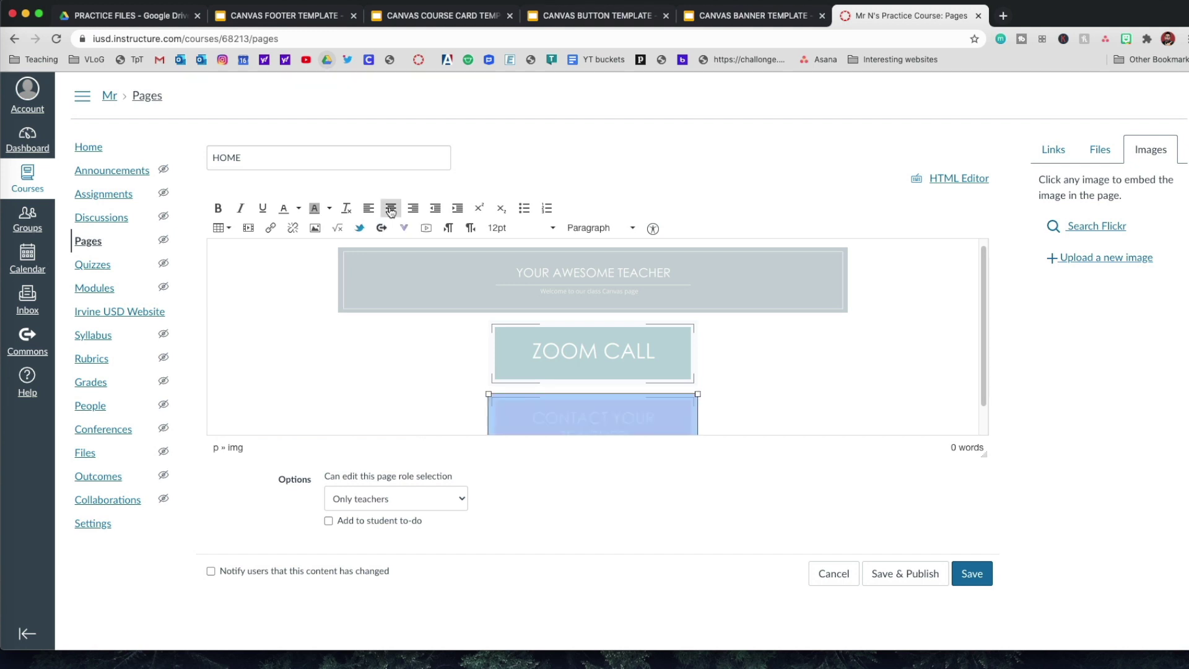
left_click(741, 402)
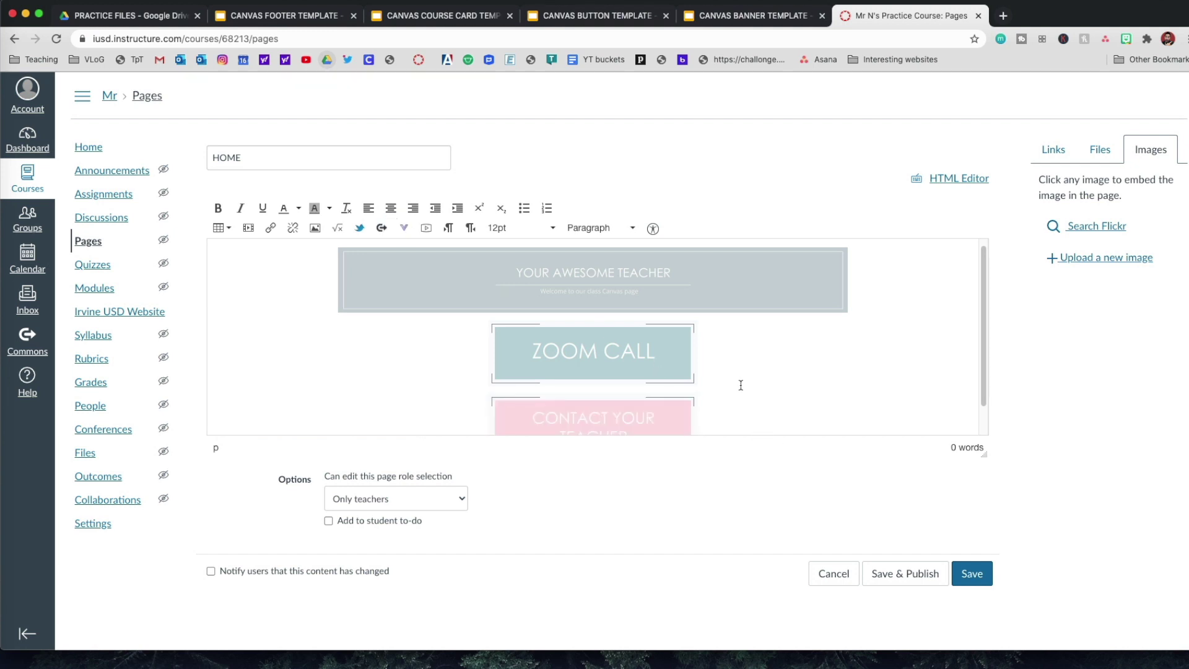
scroll(741, 386, "down", 1)
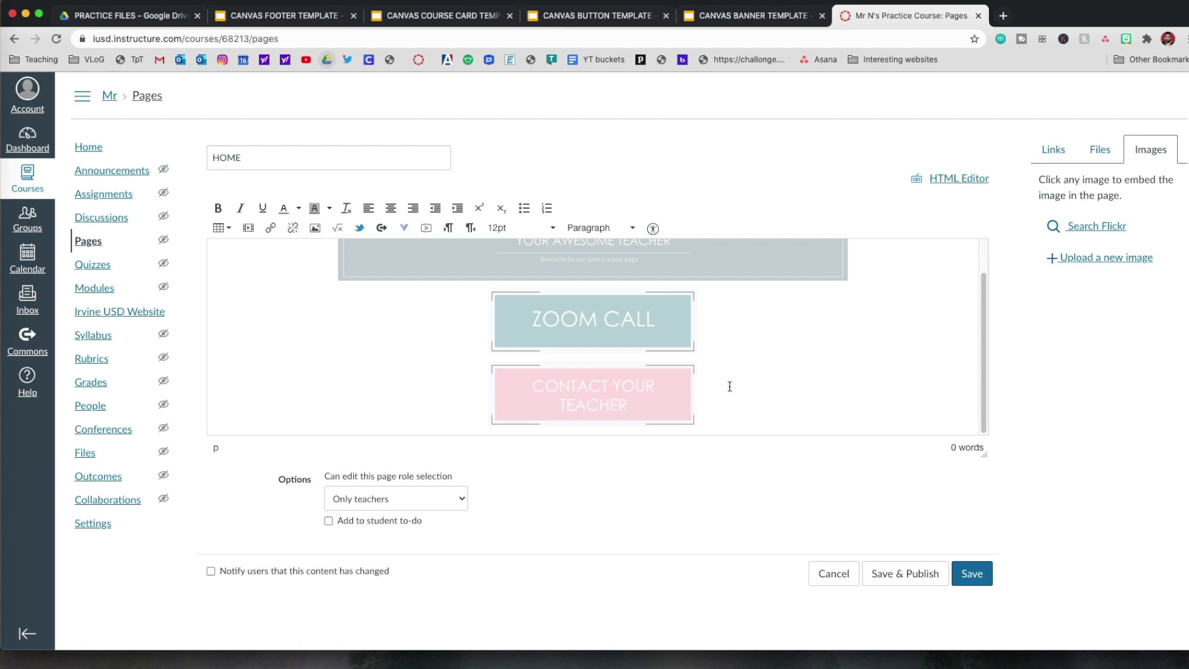
key("Return")
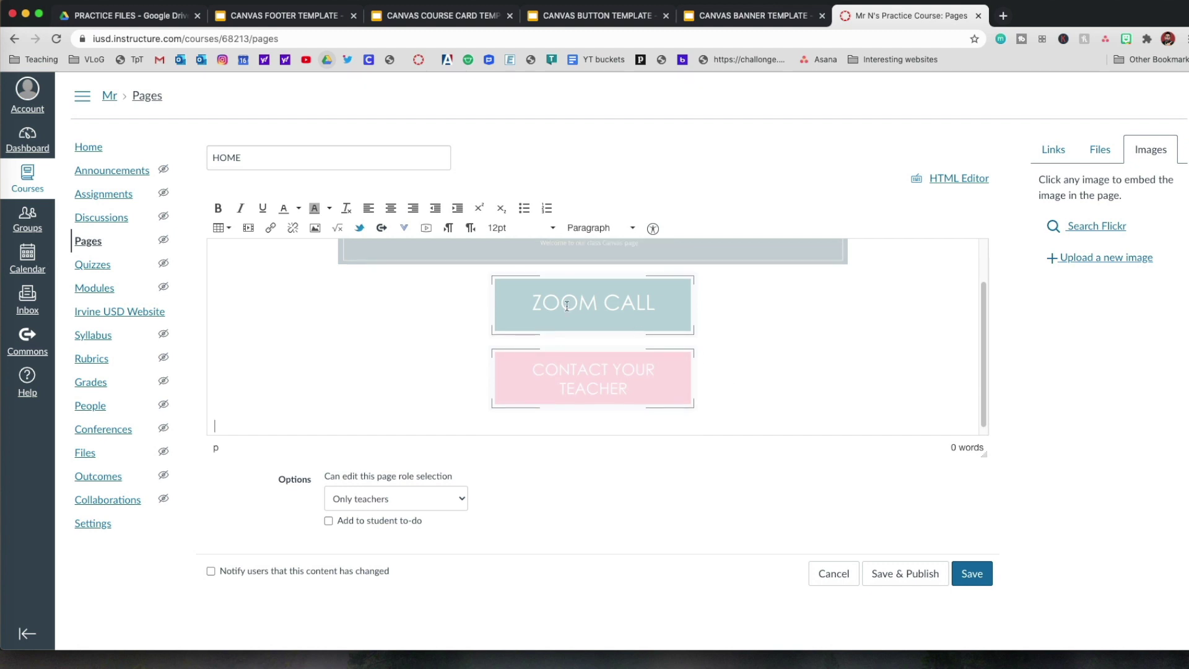
Insert the image Canvas button (Class Rules).png from the Canvas My files folder below the CONTACT YOUR TEACHER button
left_click(316, 230)
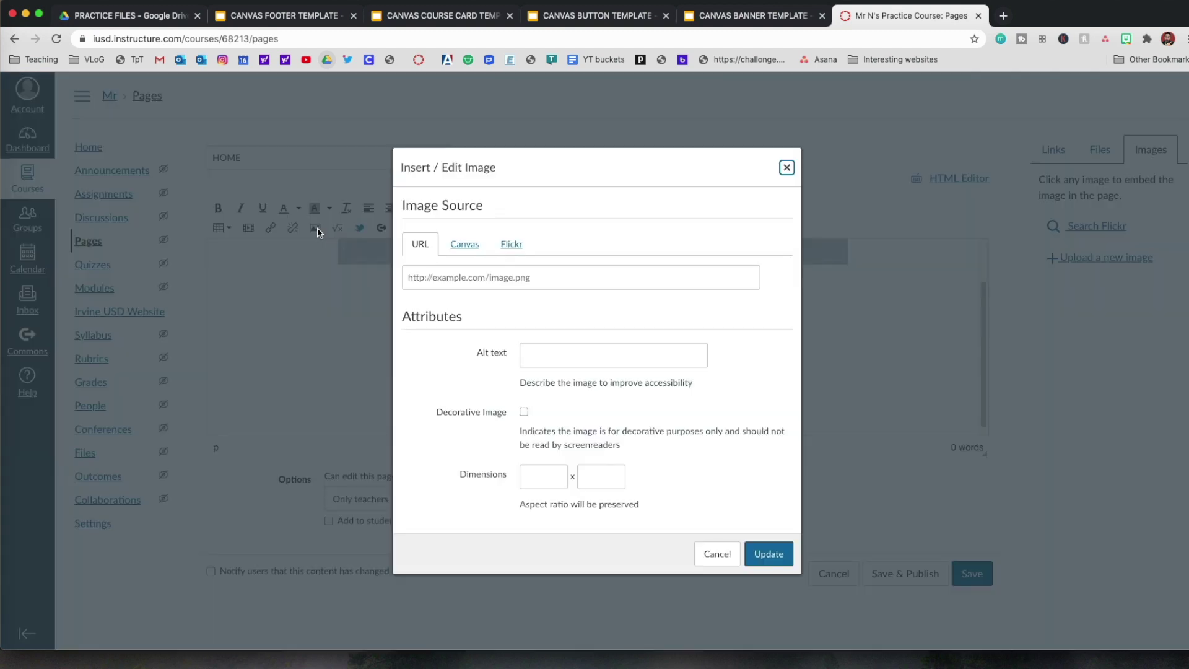
left_click(469, 245)
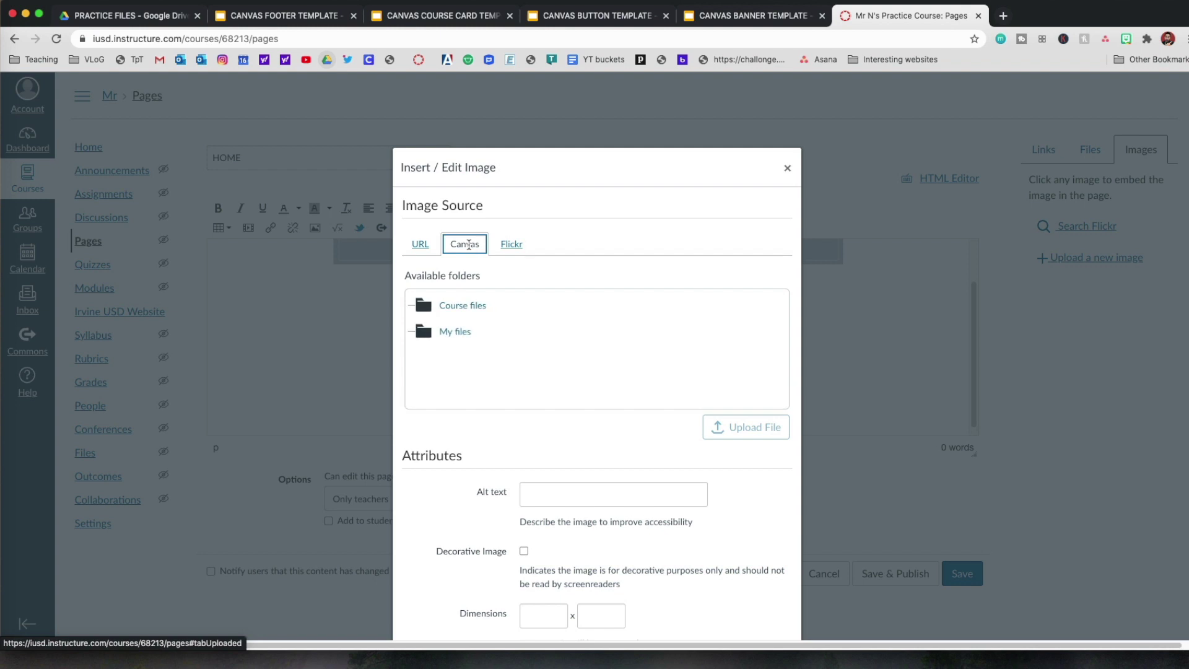
left_click(491, 340)
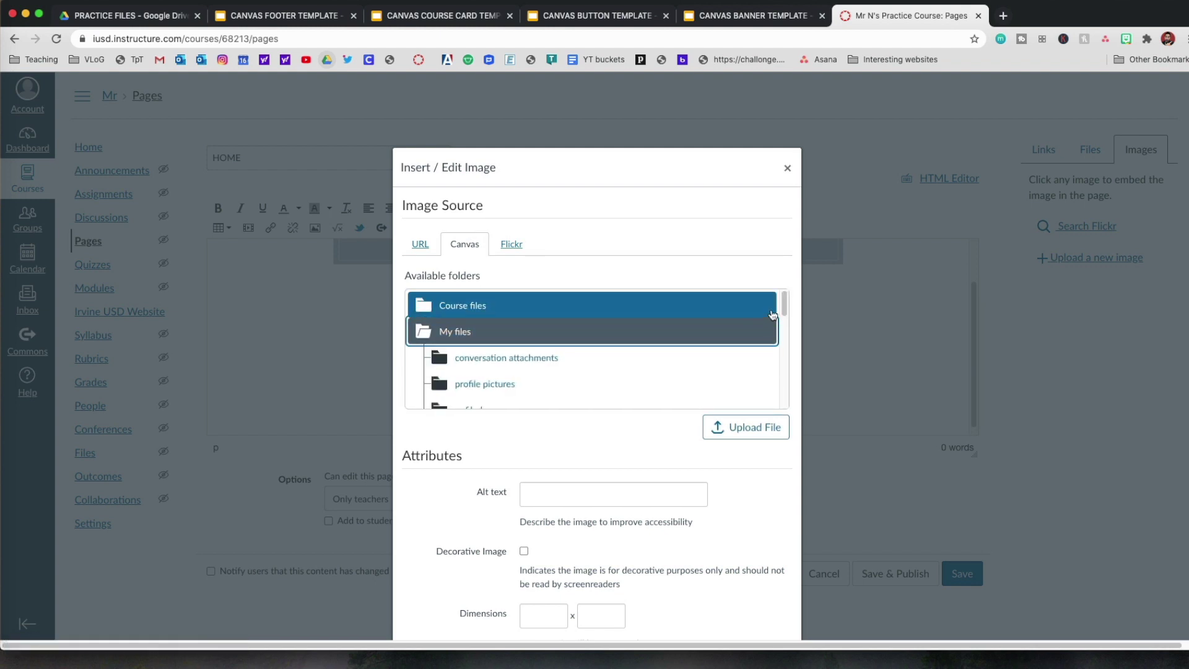
left_click_drag(784, 302, 783, 366)
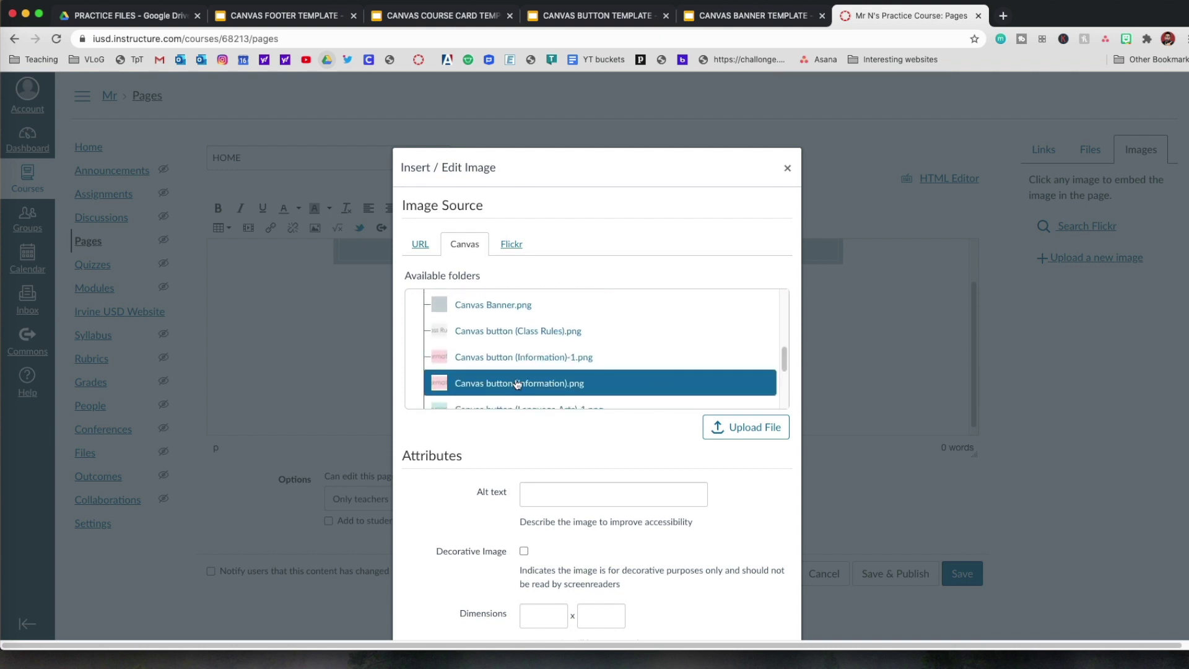
left_click(506, 340)
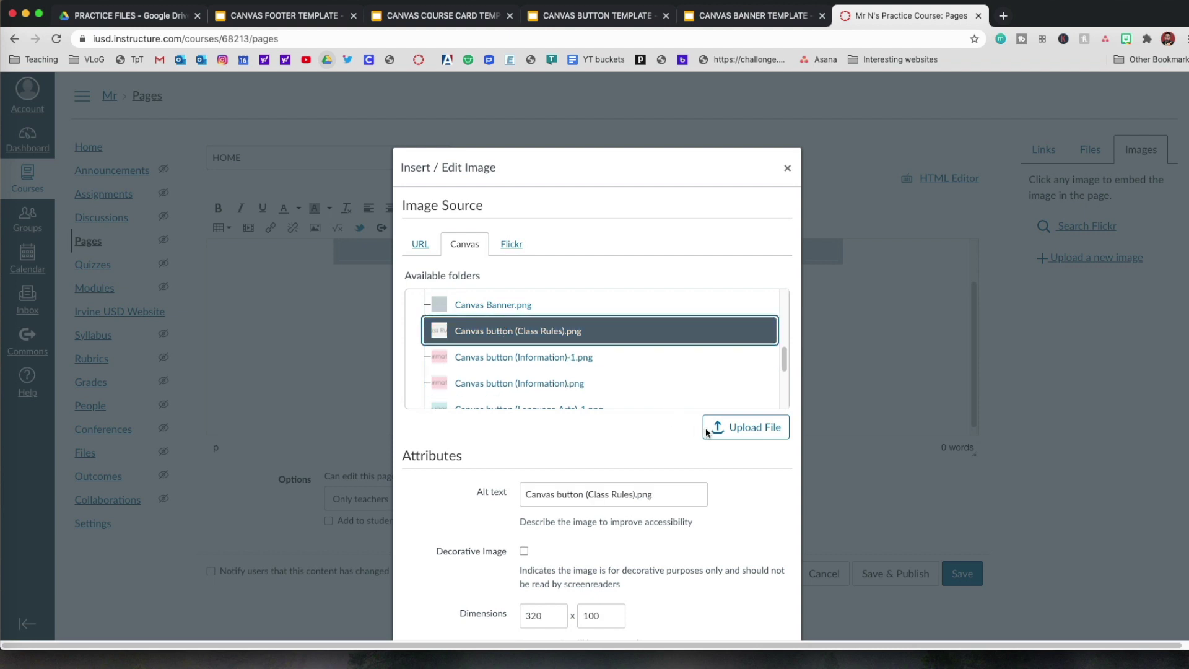
scroll(757, 533, "down", 2)
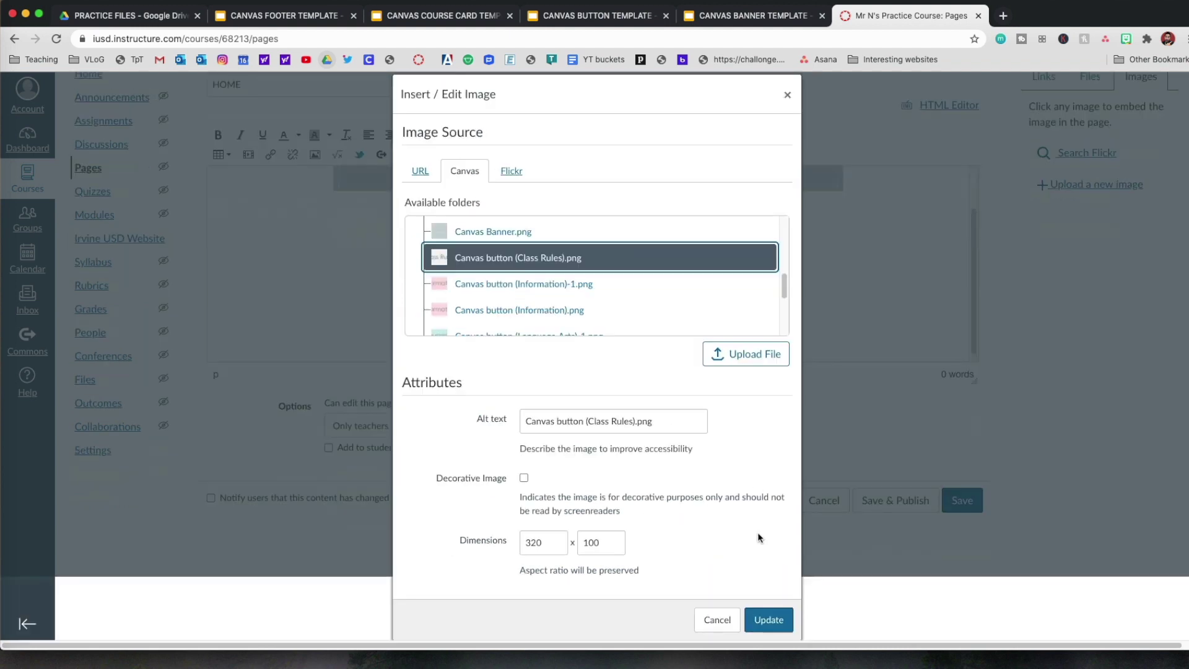
left_click(767, 620)
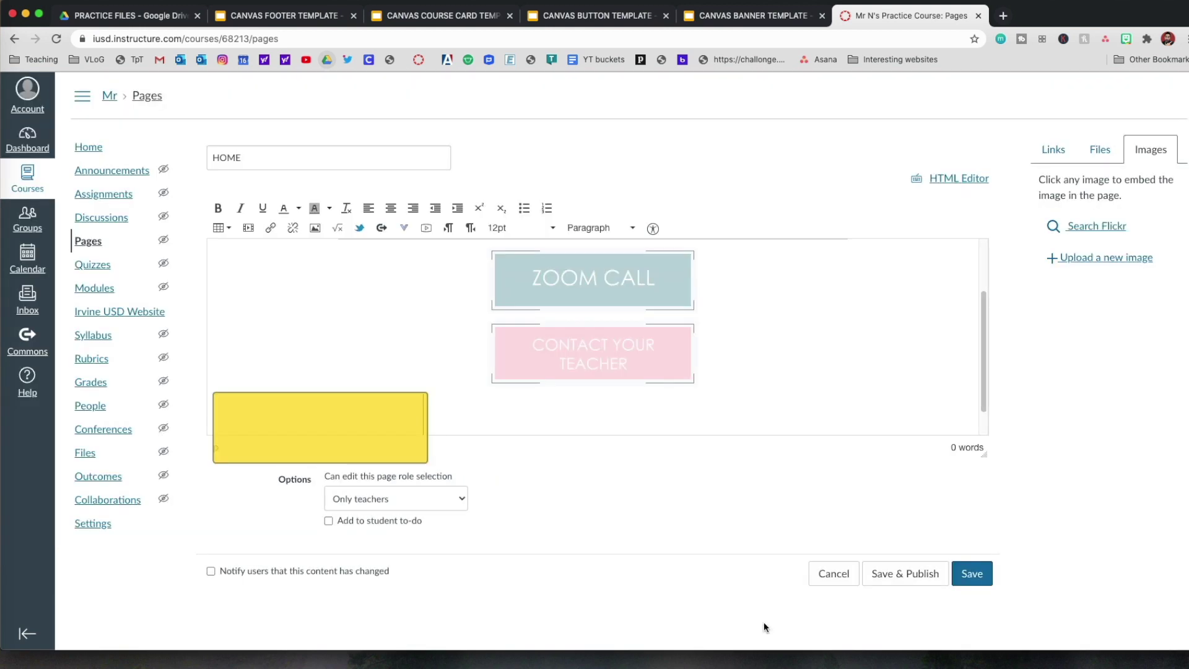
Center the Class Rules button image and start a new line below it
left_click(353, 423)
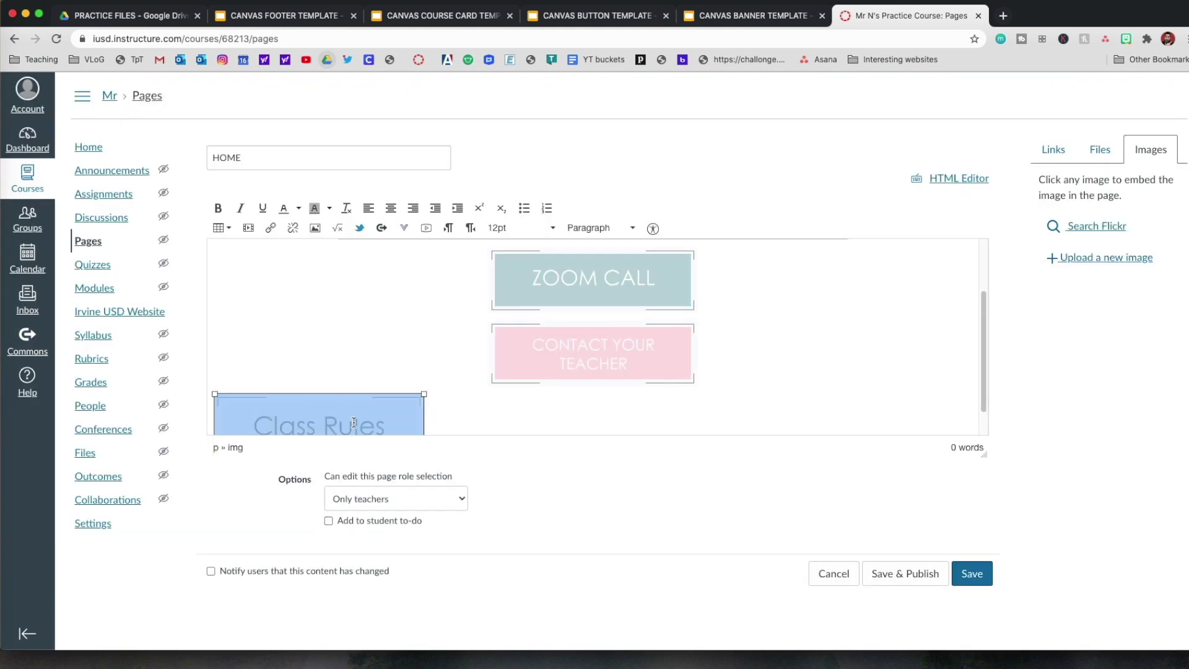
left_click(390, 208)
left_click(736, 371)
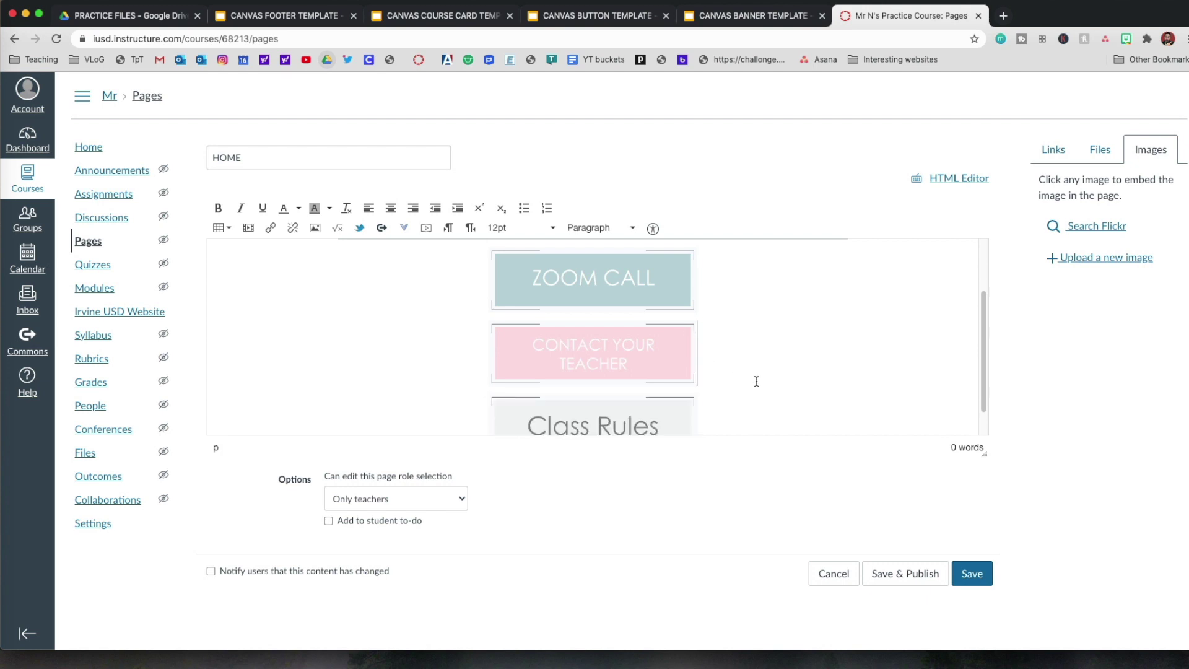
left_click(747, 415)
scroll(751, 414, "down", 1)
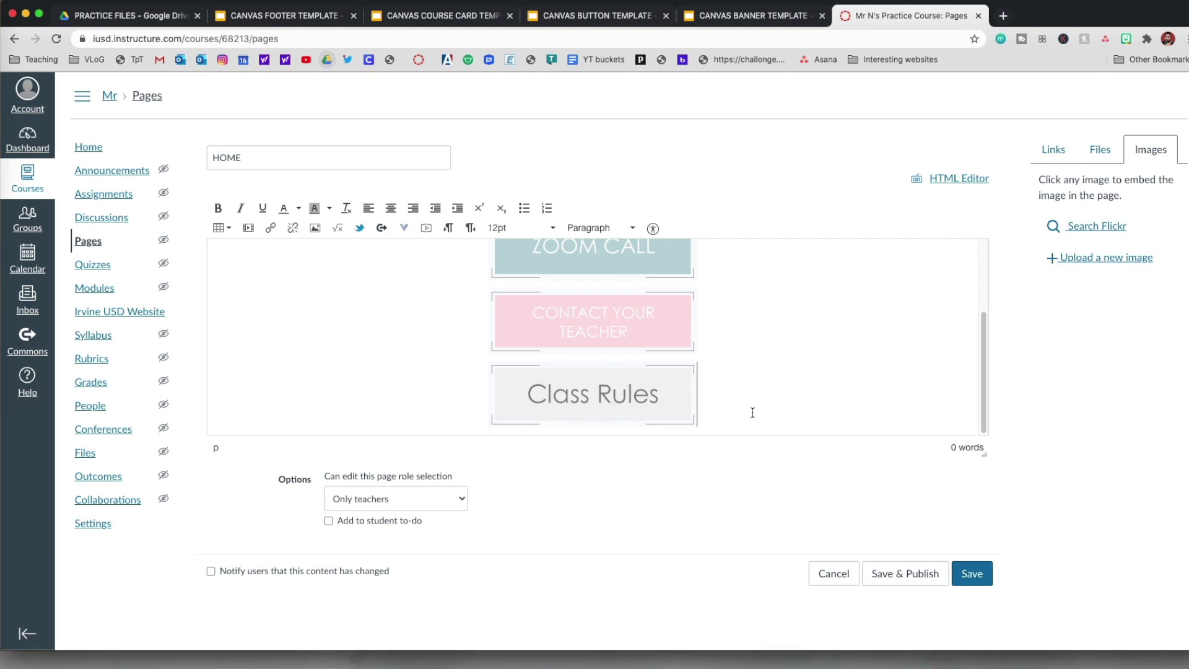
key("Return")
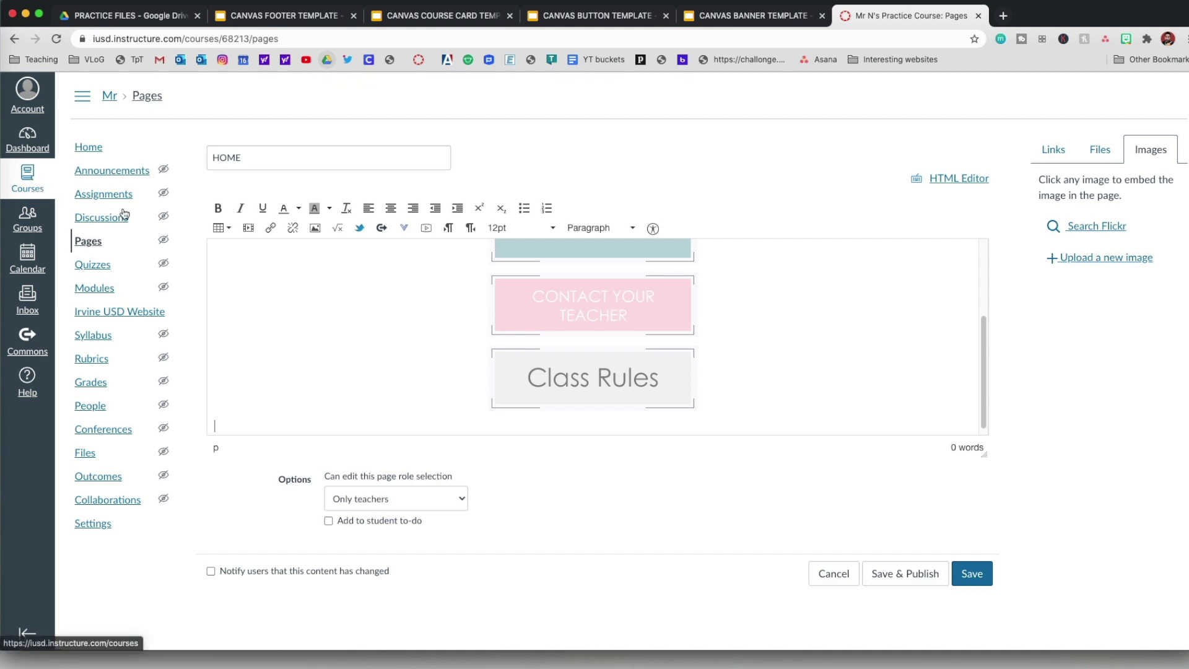
Upload CANVAS FOOTER TEMPLATE.jpg from PRACTICE FILES to the Canvas My files folder and insert it below the Class Rules button
left_click(317, 236)
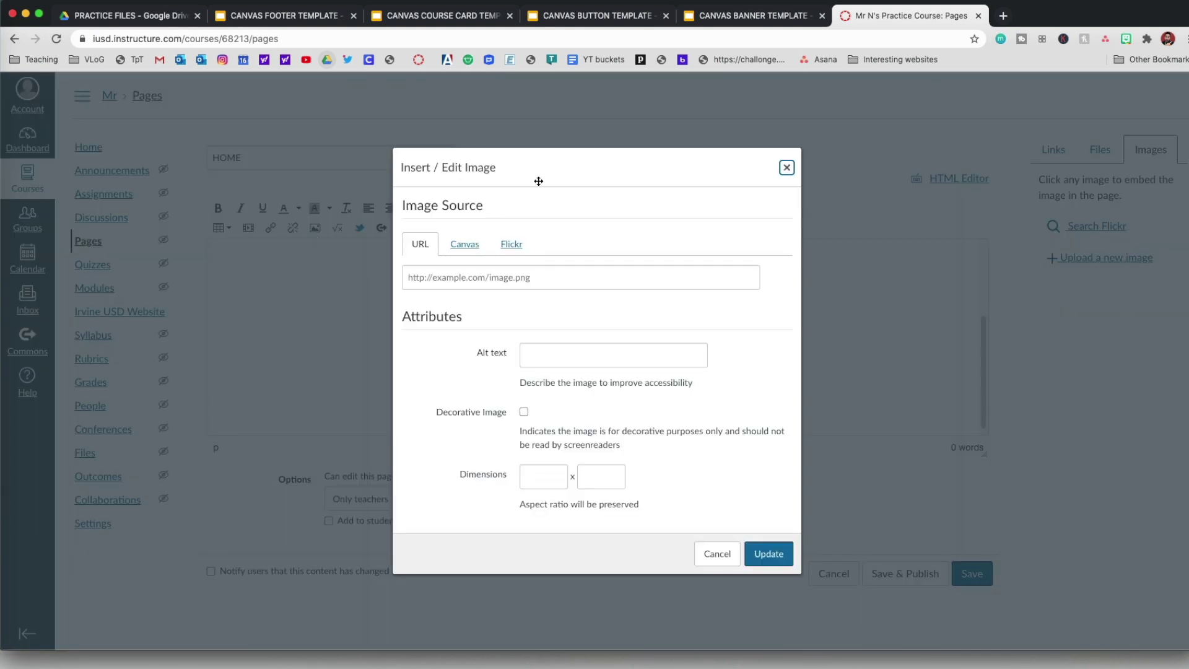
left_click(477, 242)
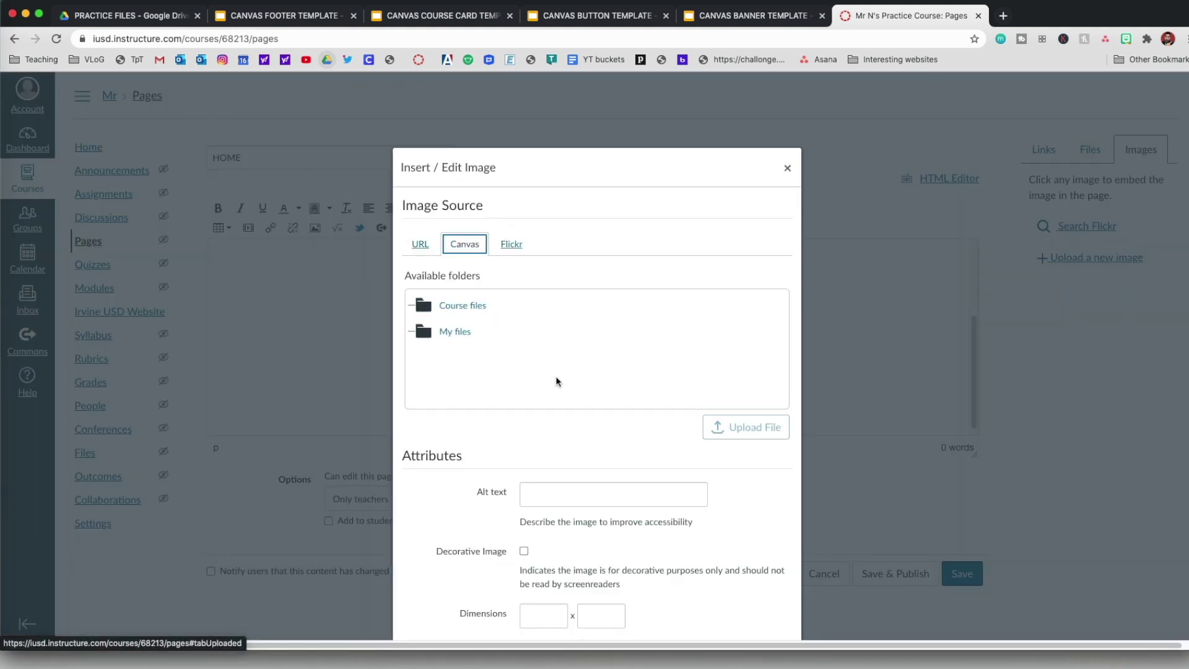
left_click(555, 337)
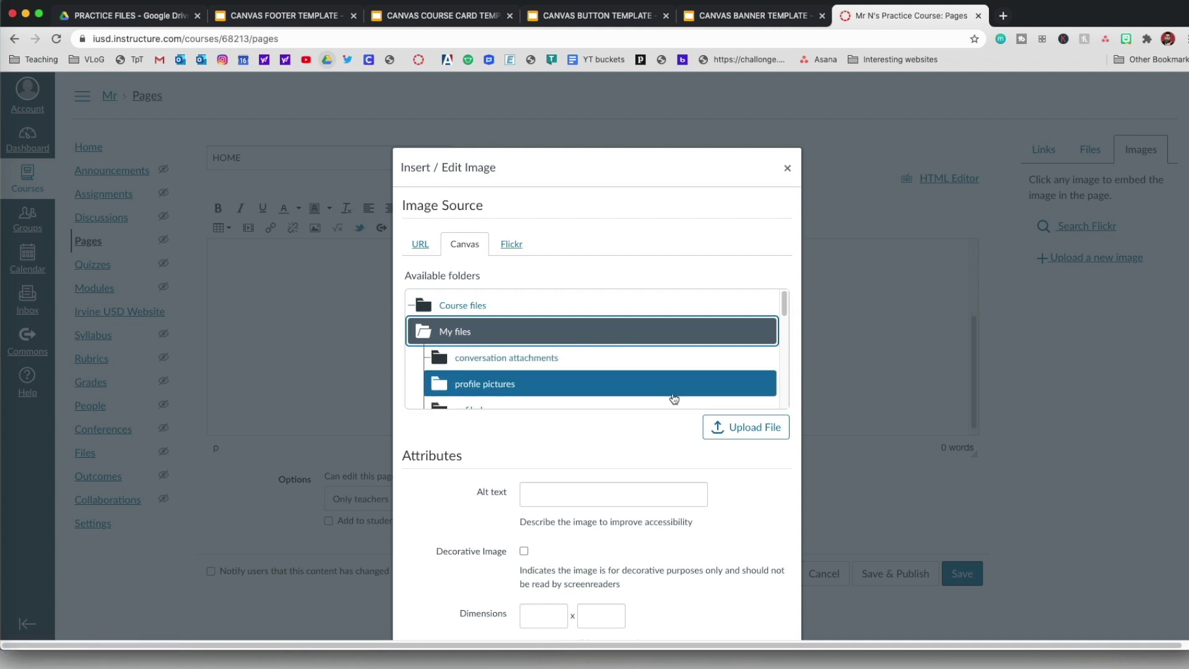
left_click(722, 427)
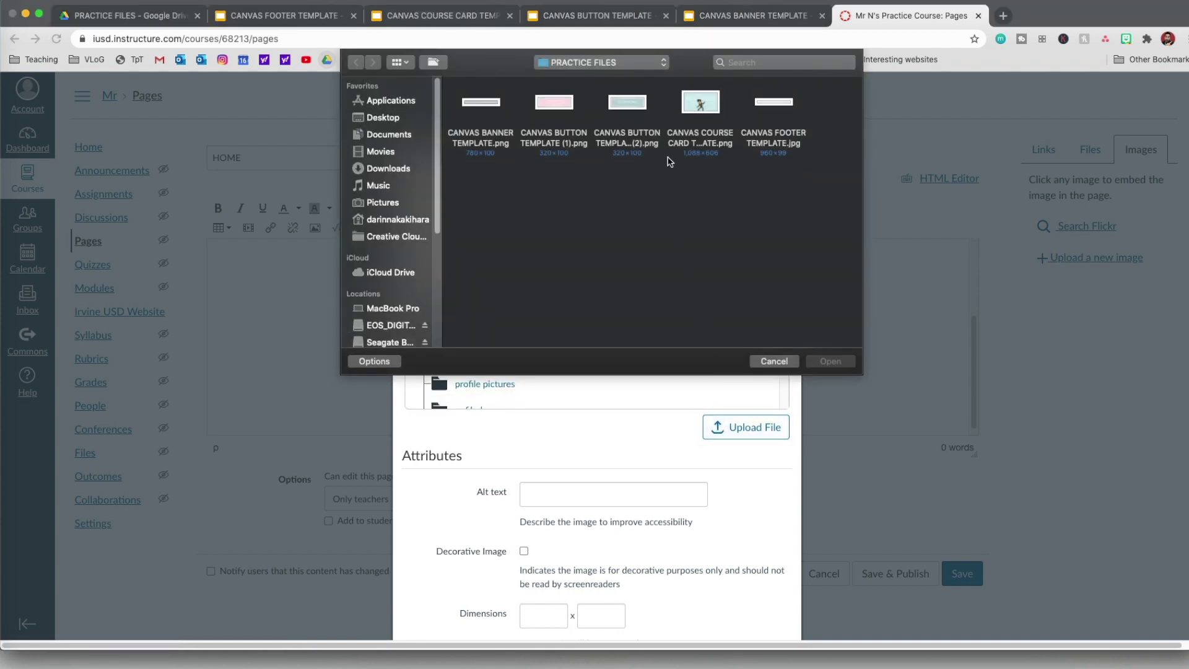
left_click(782, 105)
left_click(832, 363)
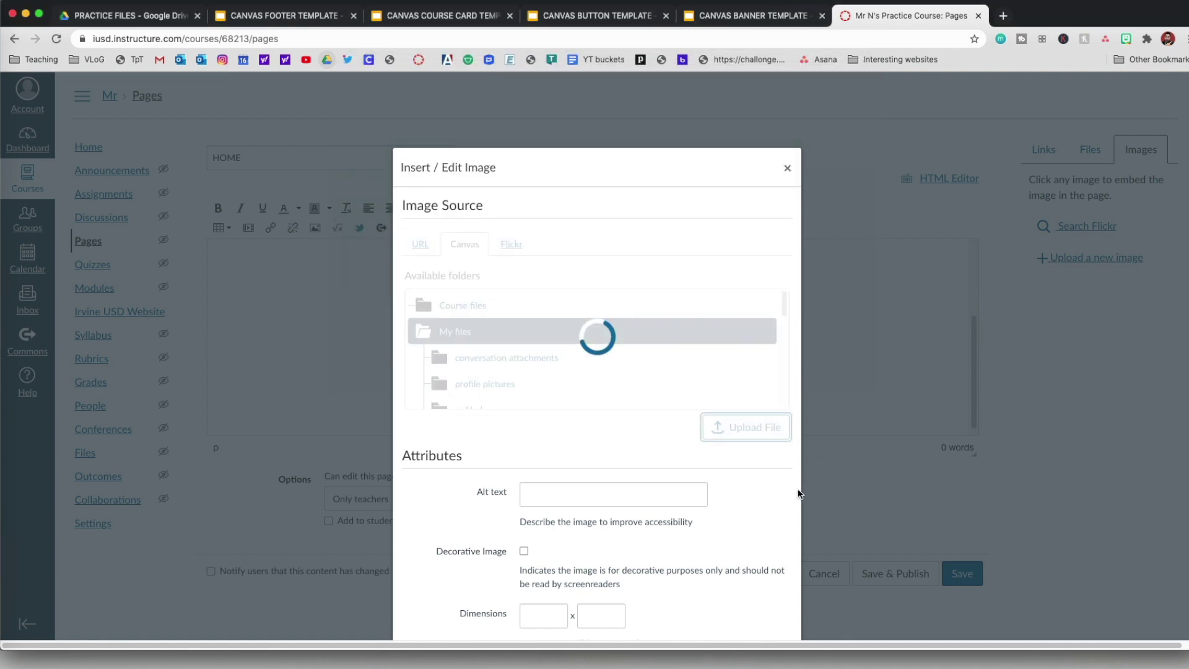
scroll(786, 510, "down", 2)
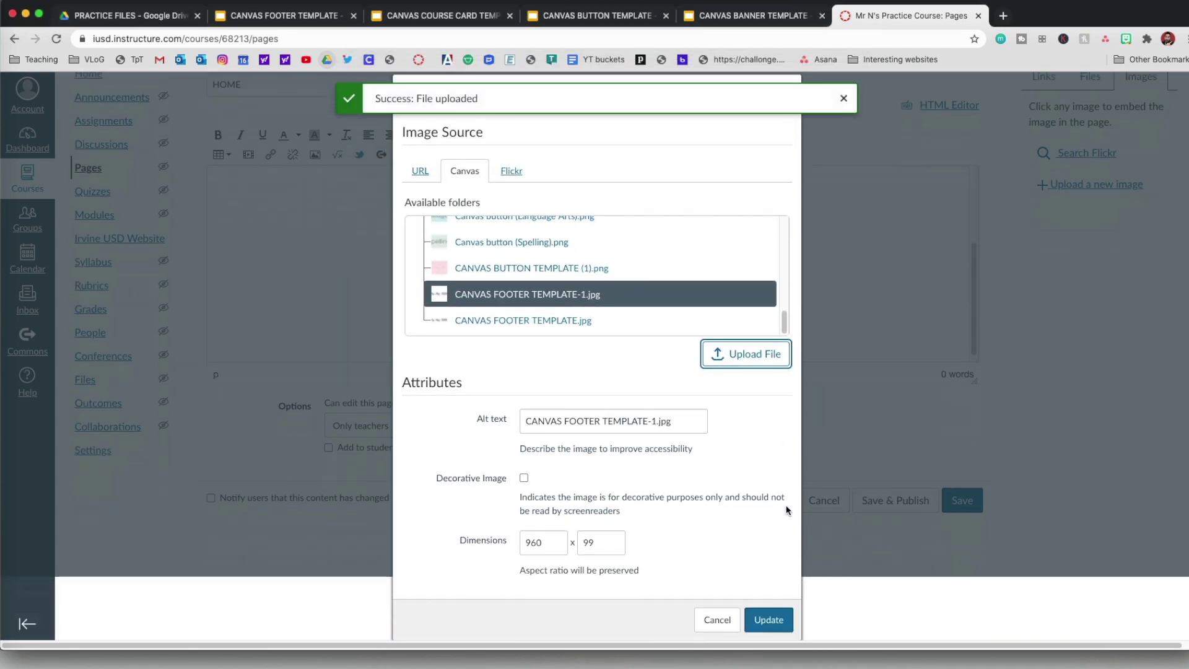
left_click(770, 620)
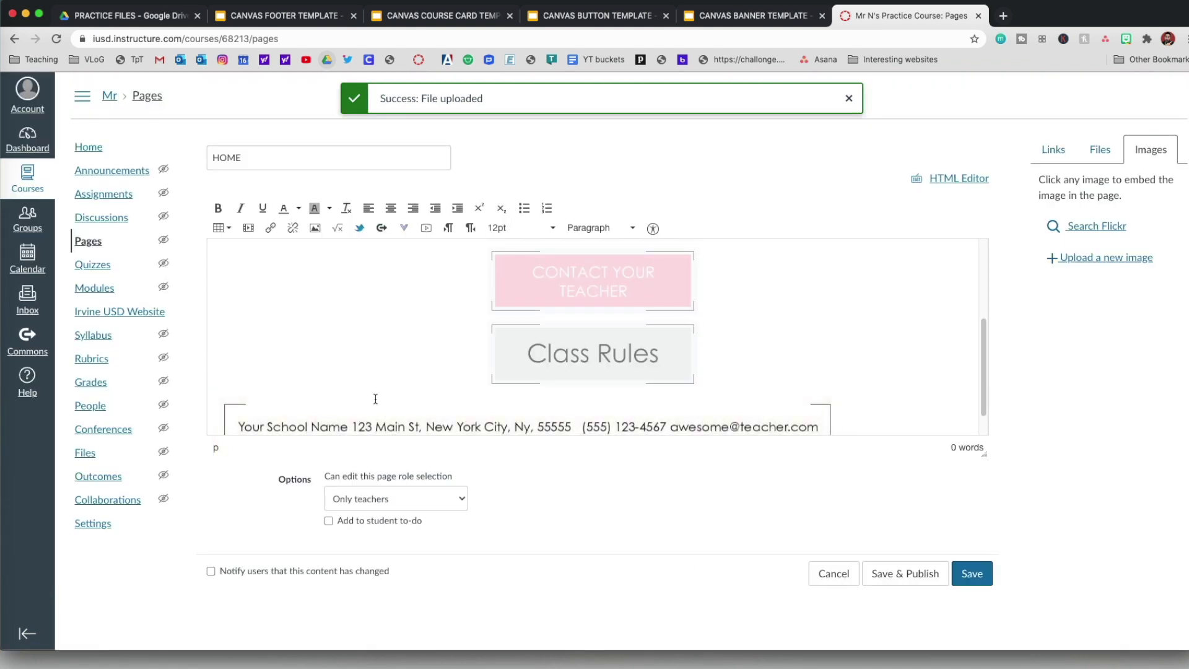
Center the footer image below the buttons, and save and publish the HOME page
left_click(335, 416)
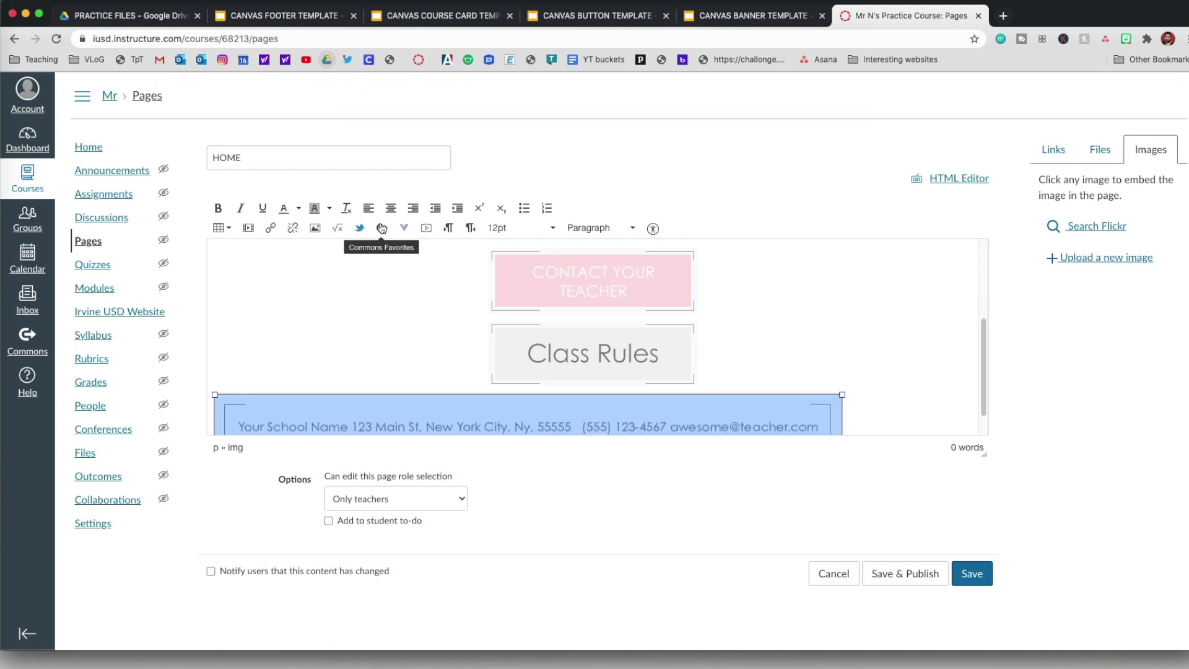
left_click(391, 208)
left_click(804, 321)
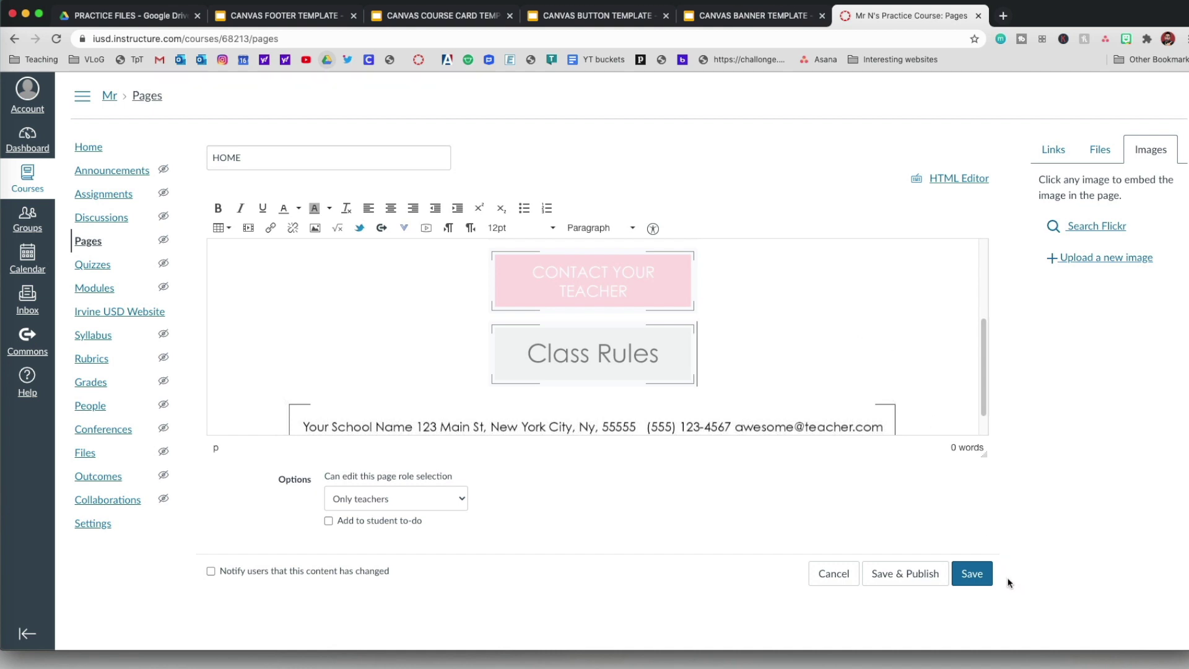
left_click(904, 571)
left_click(904, 573)
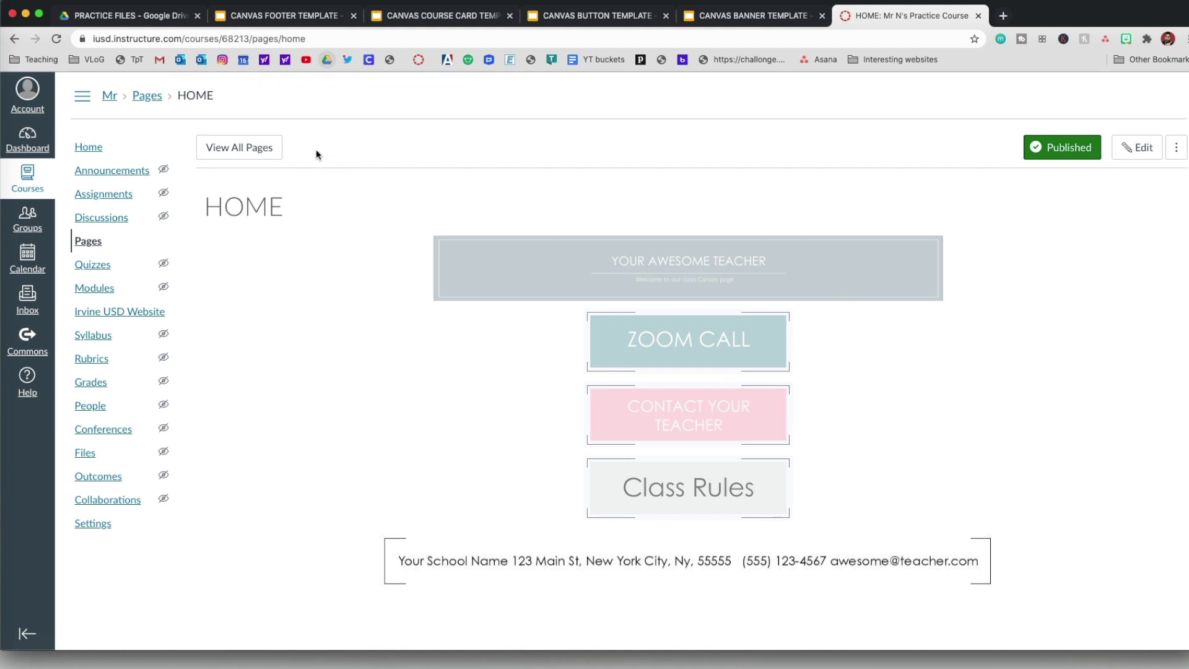
Set the HOME page as the front page in the course's list of pages
left_click(100, 148)
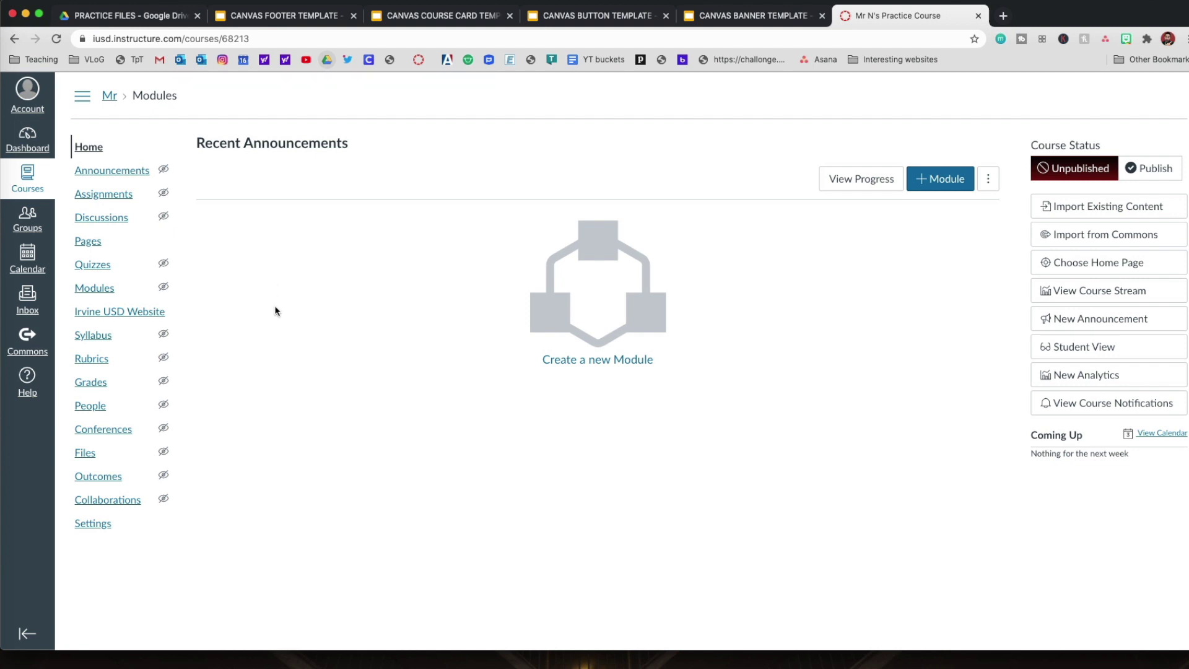
left_click(87, 241)
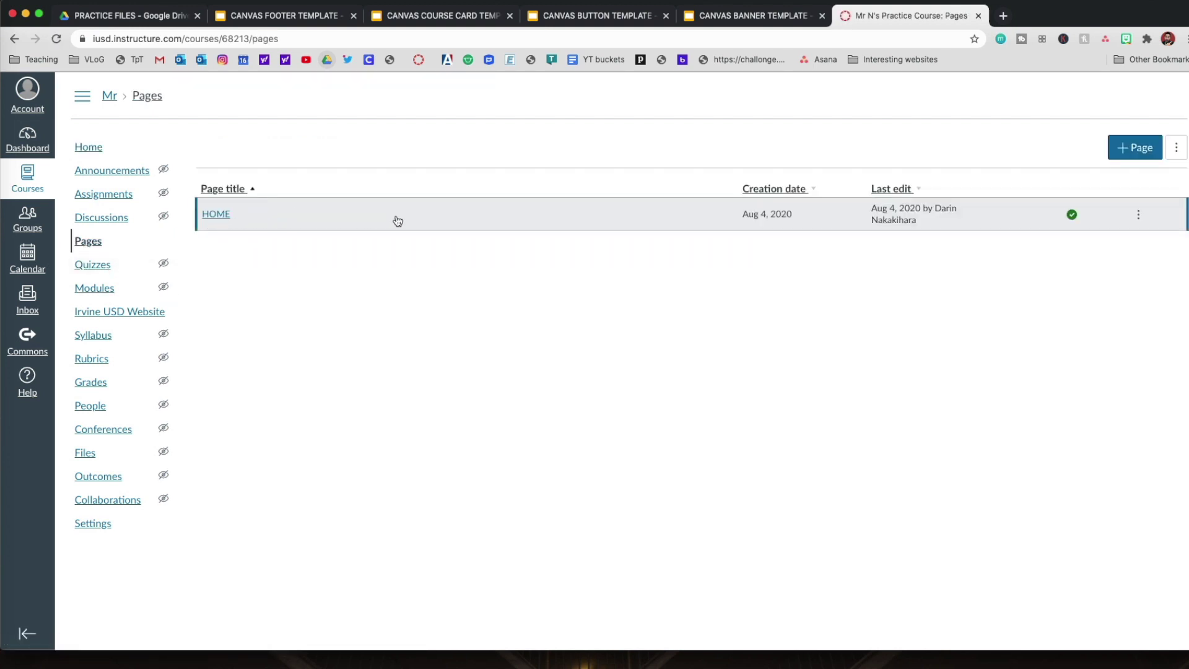
left_click(1139, 218)
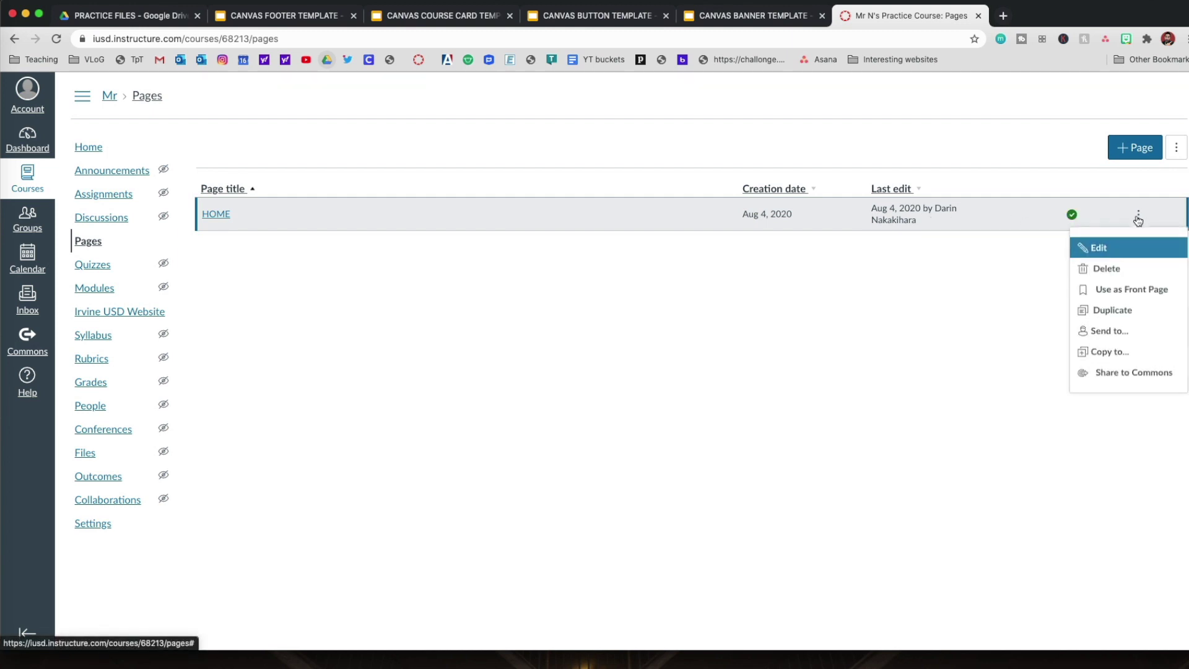
left_click(1144, 300)
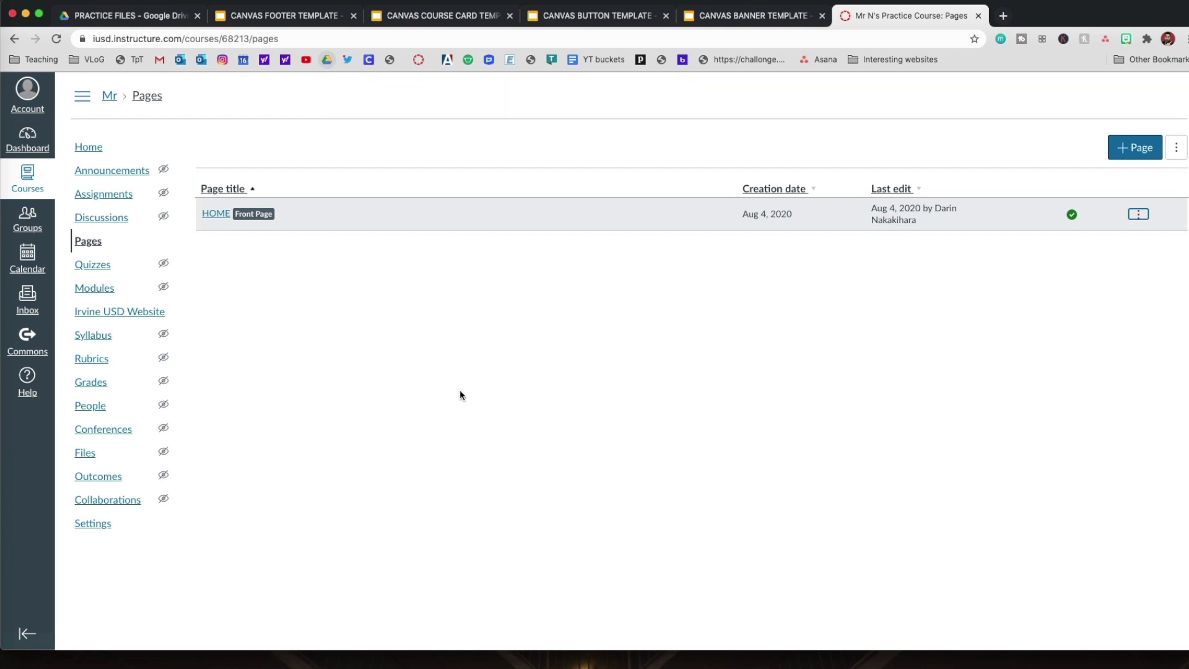
Set the course home page to Pages Front Page and preview the course in Student View
left_click(88, 153)
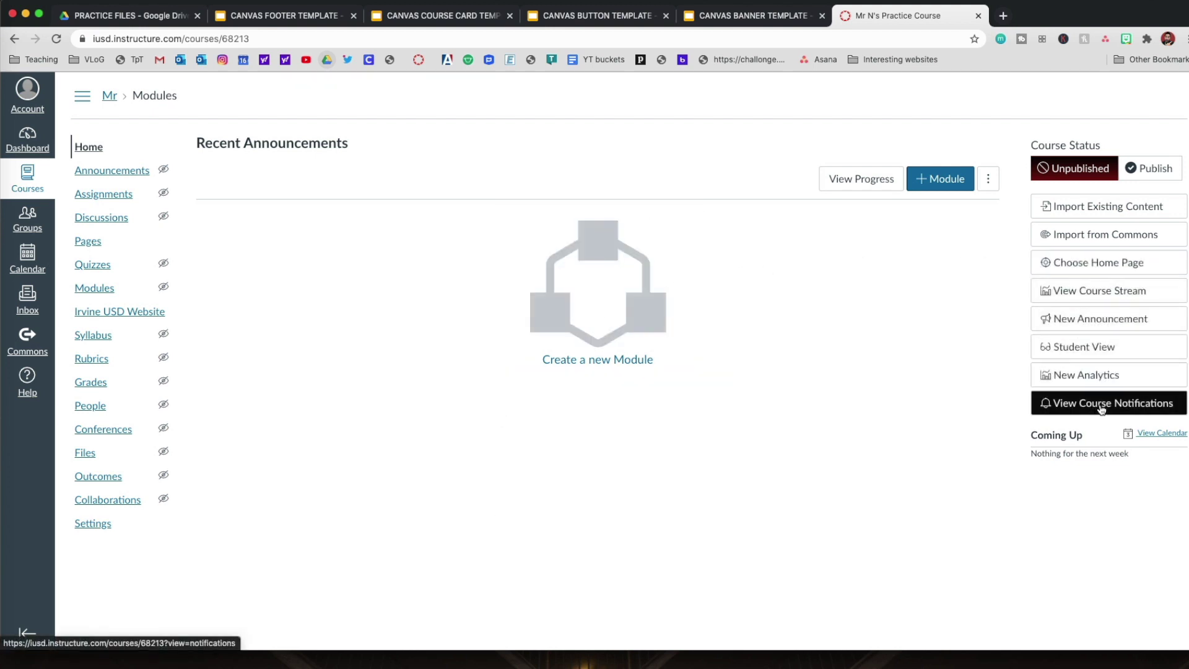
left_click(1143, 264)
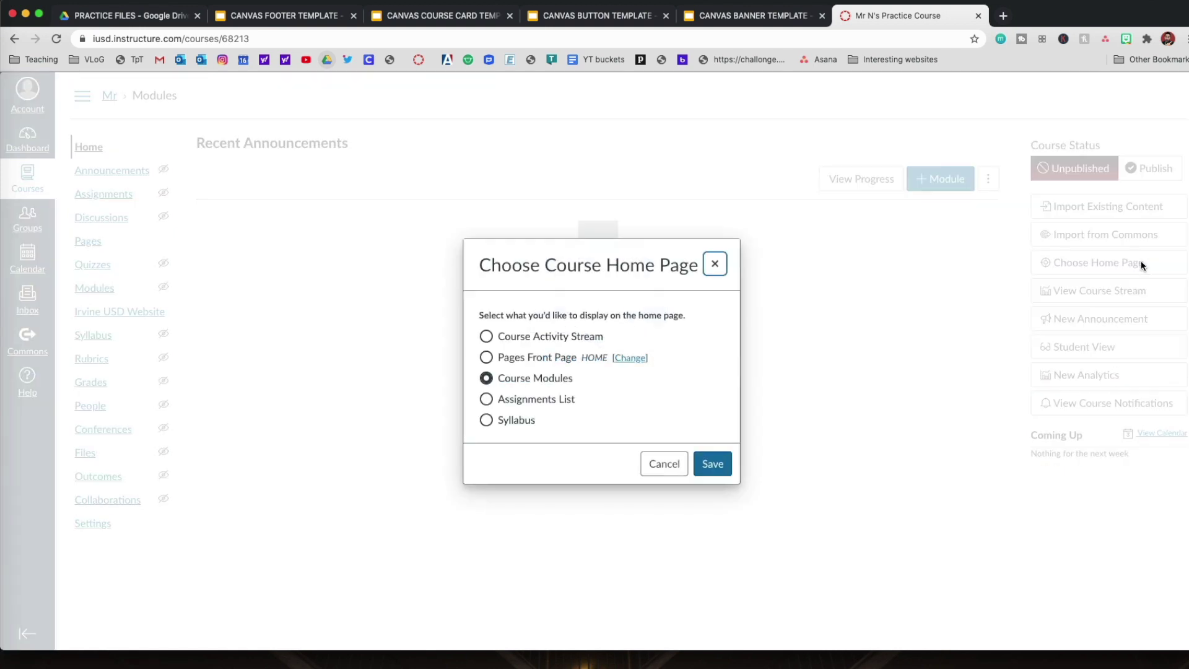
left_click(488, 360)
left_click(712, 465)
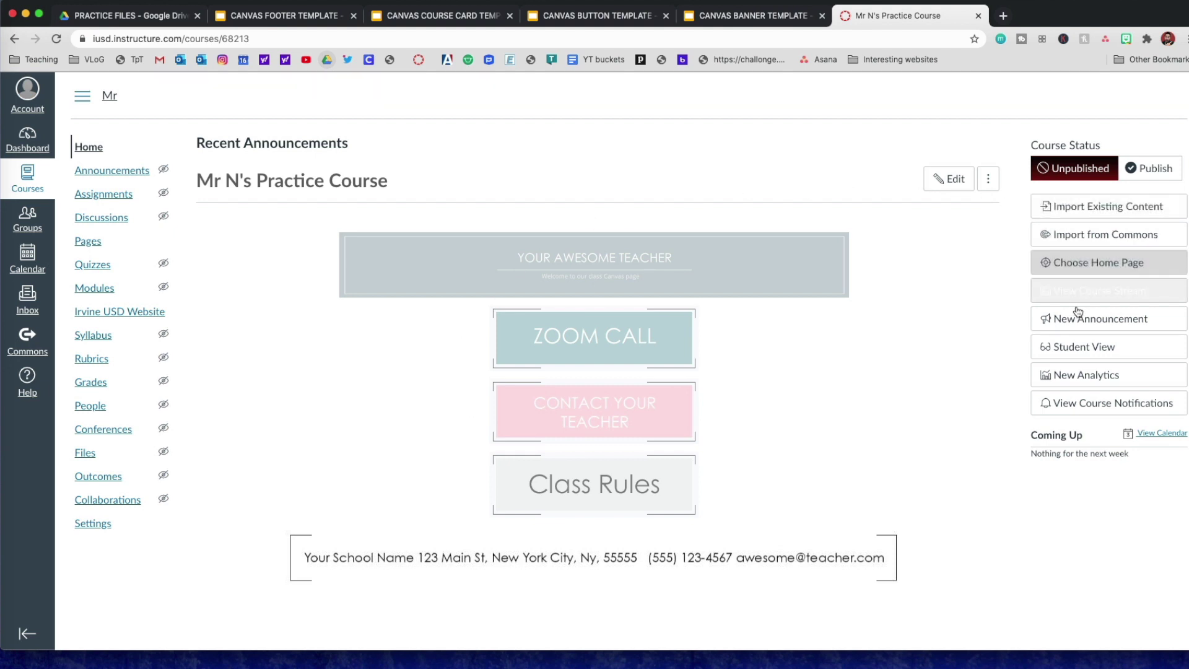
left_click(1098, 351)
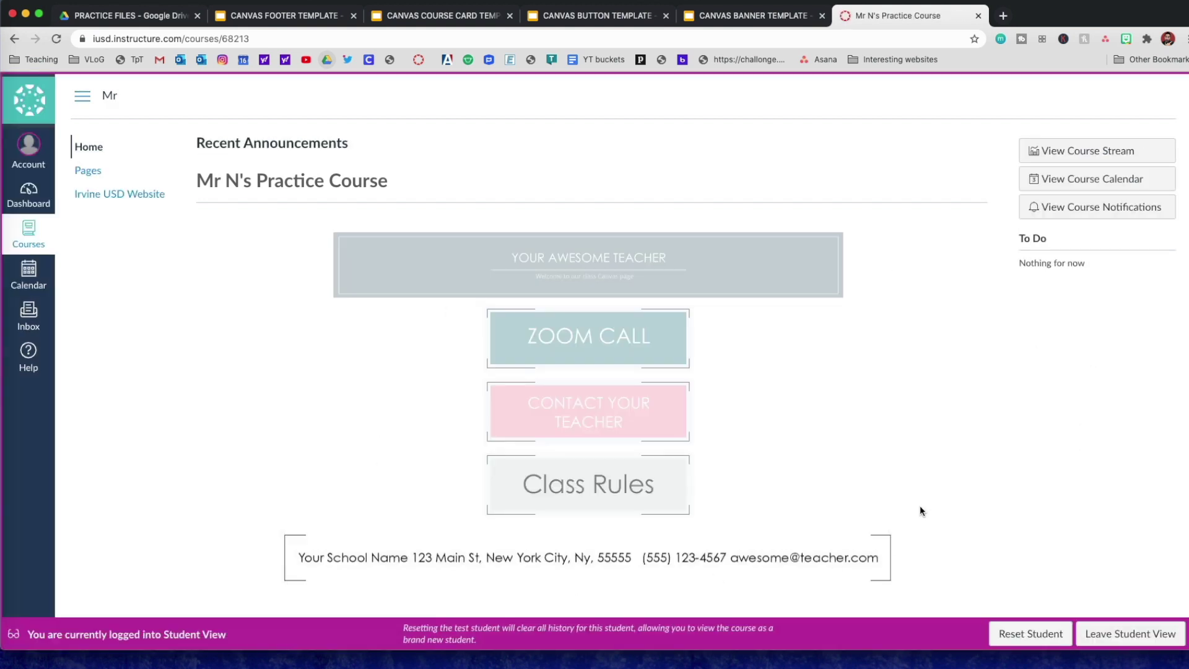
left_click(1123, 638)
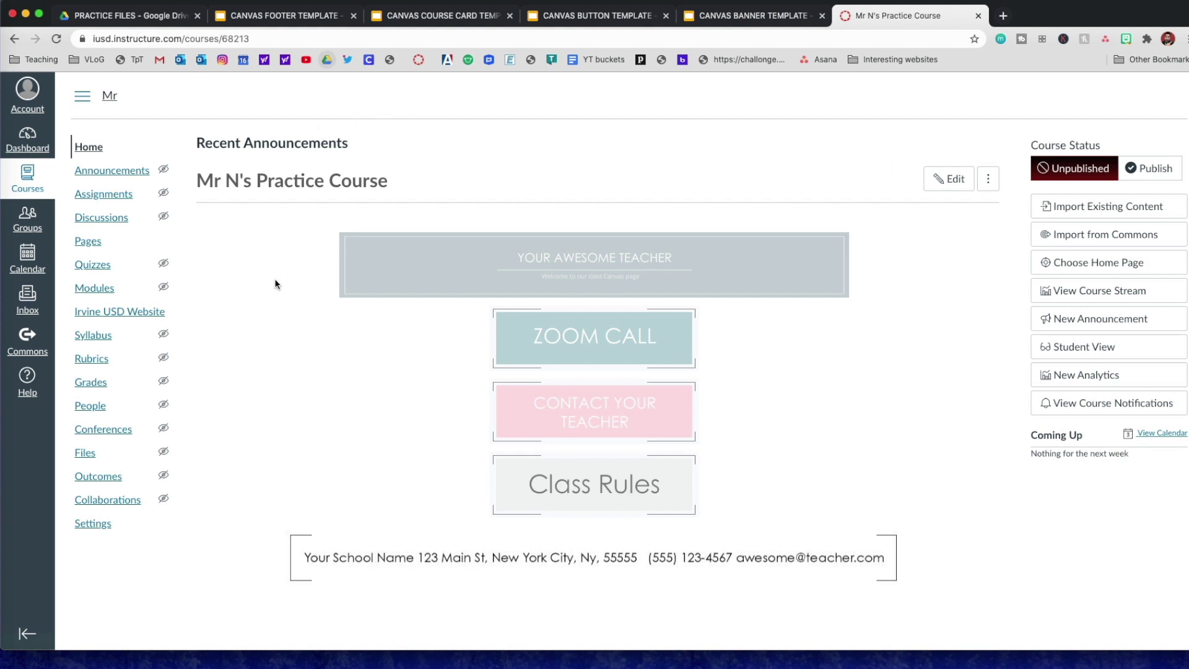
Create a blank course page titled CLASS RULES, and save and publish it
left_click(97, 248)
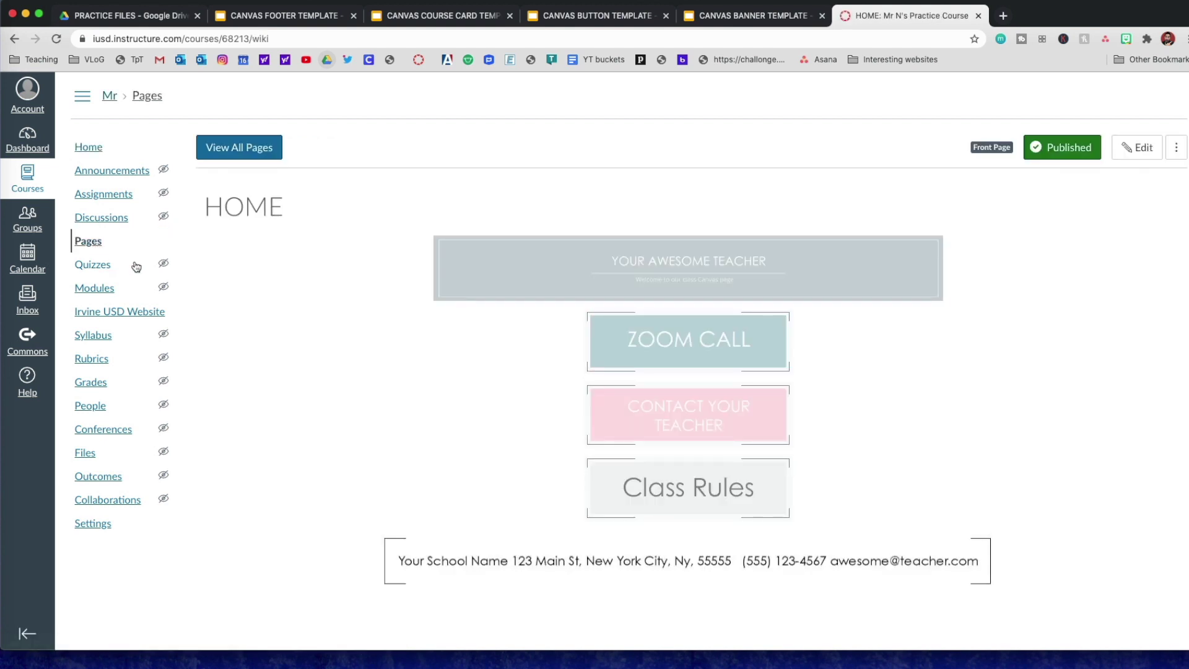
left_click(233, 154)
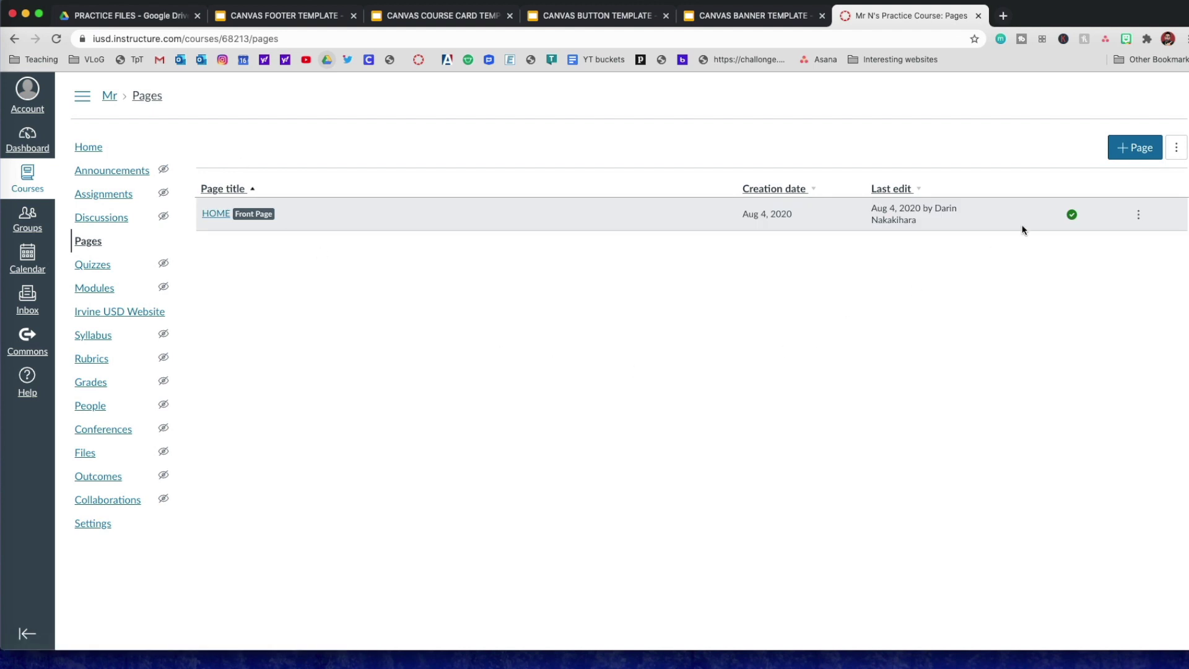
left_click(1128, 152)
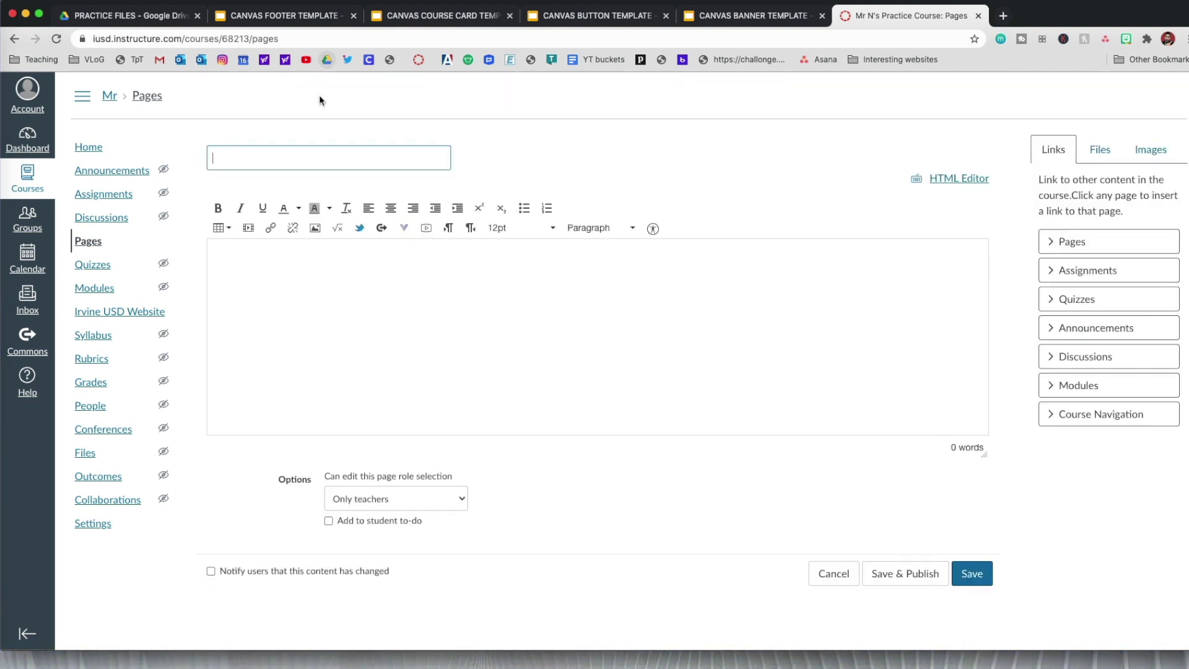
type("CLASS RULES")
left_click(509, 284)
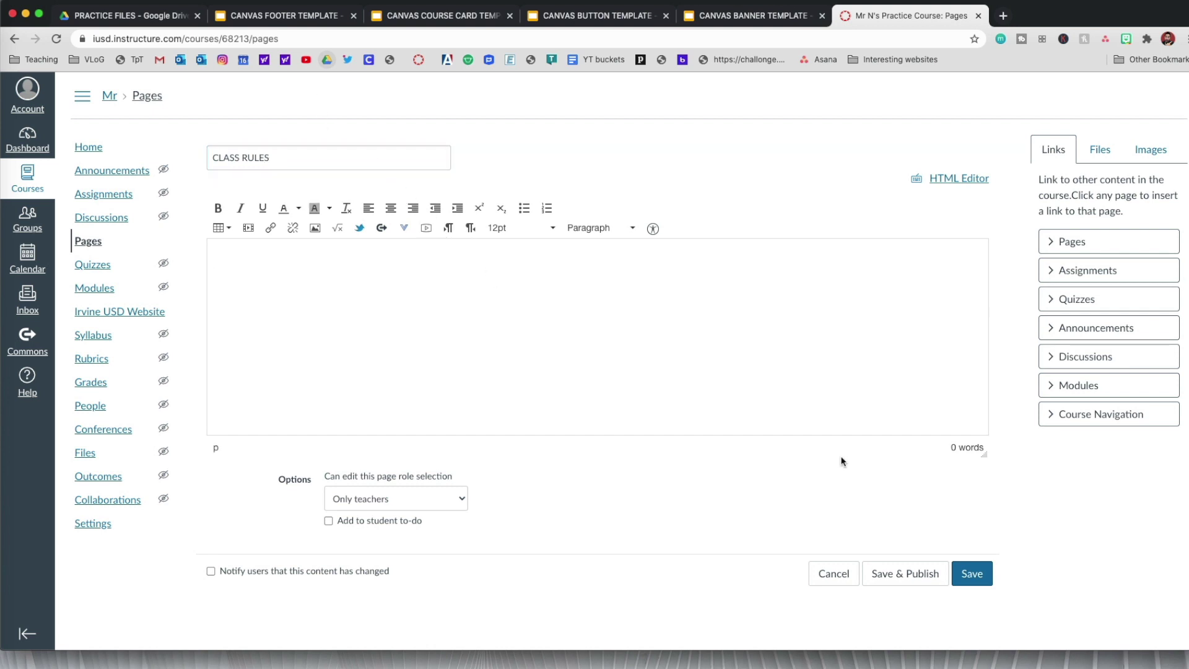
left_click(913, 571)
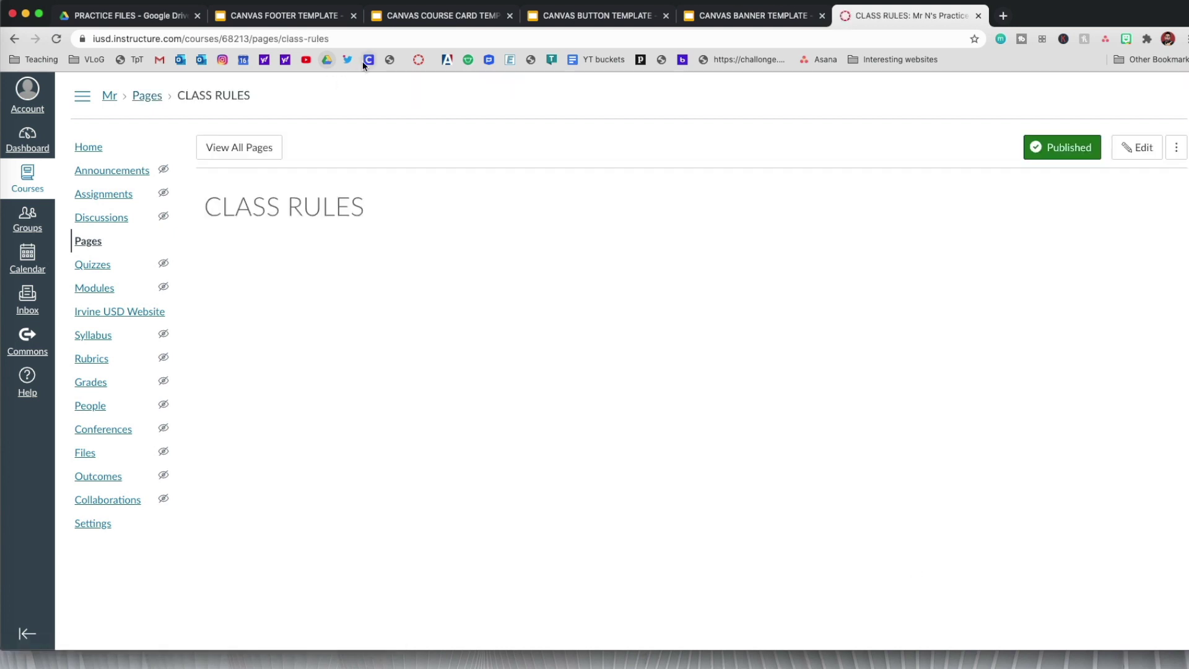
Link the Class Rules button image on the HOME page to the CLASS RULES page and save the page
left_click(238, 155)
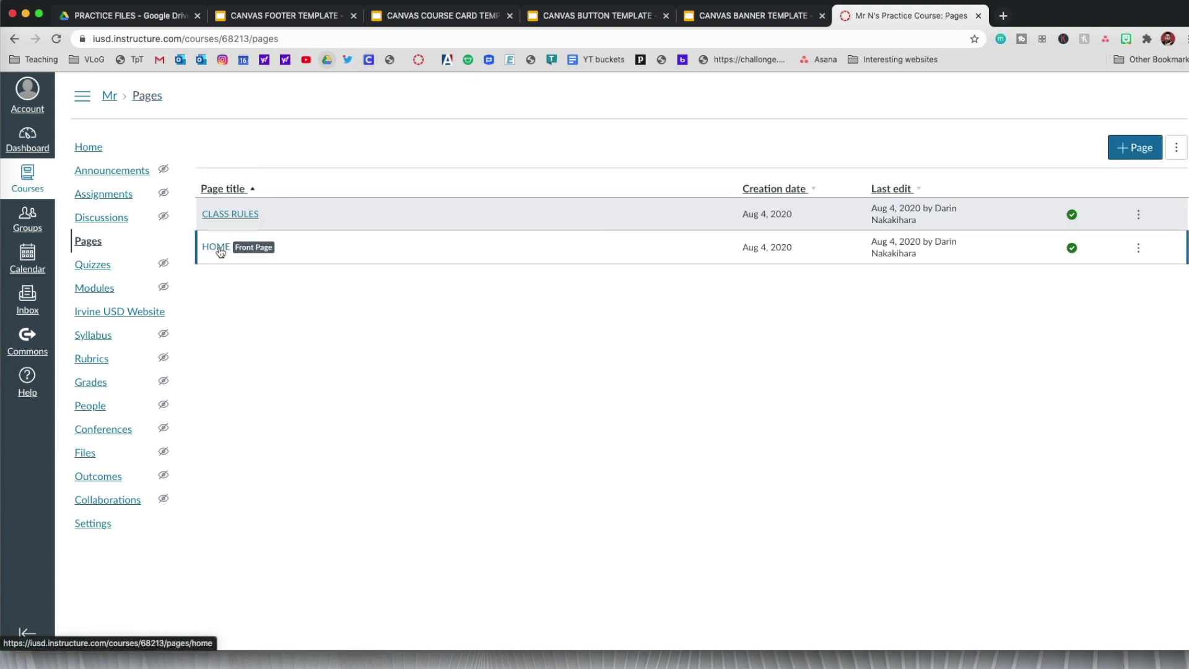
left_click(218, 247)
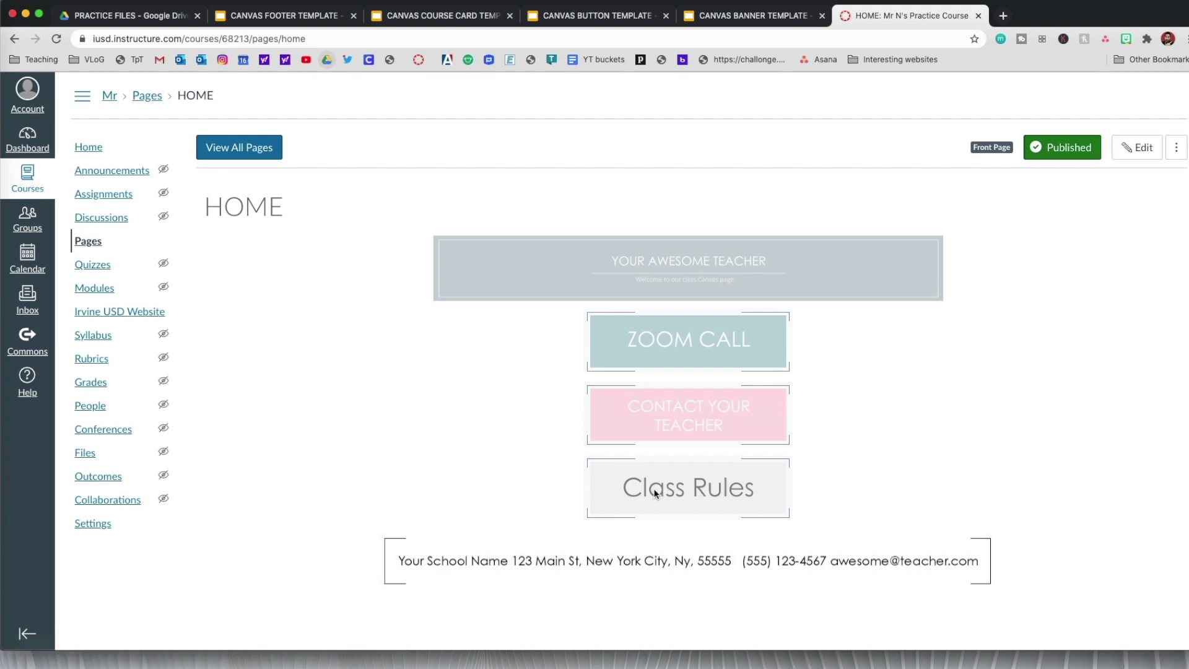
left_click(1139, 152)
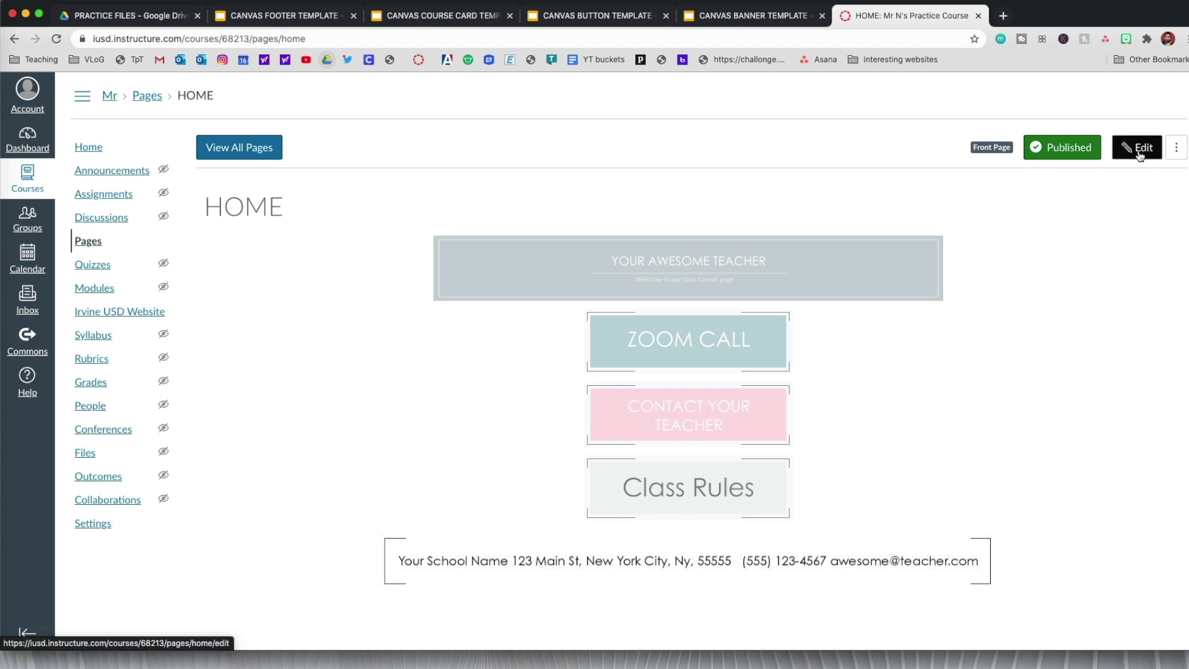
left_click(1140, 153)
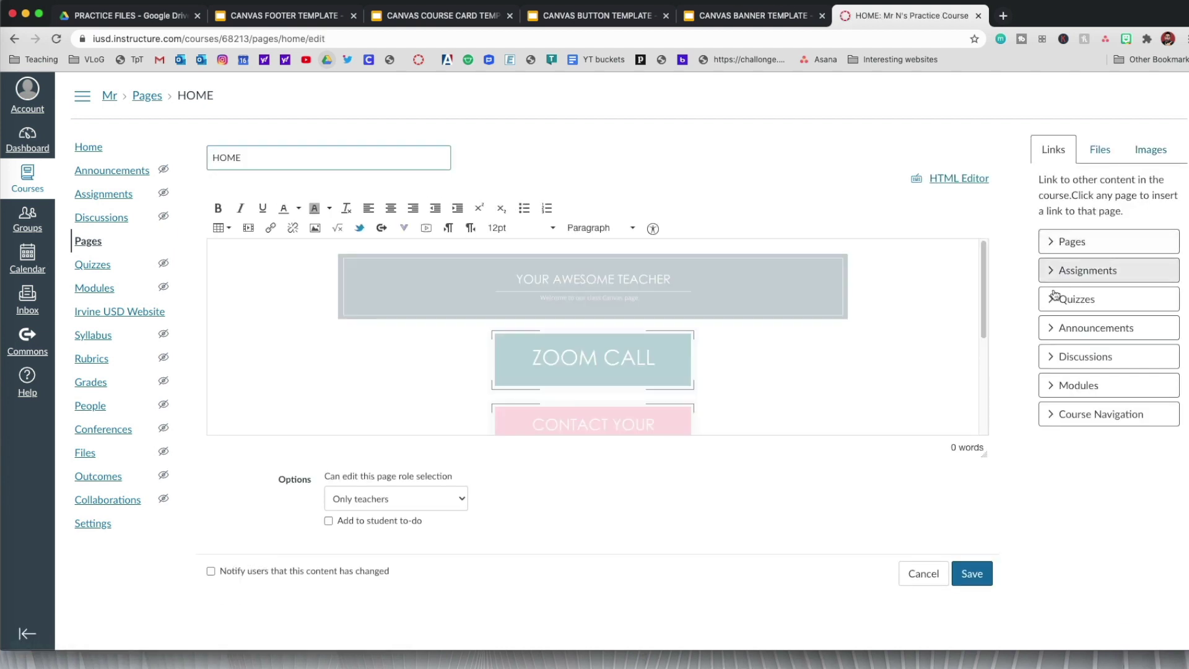
left_click_drag(984, 315, 979, 375)
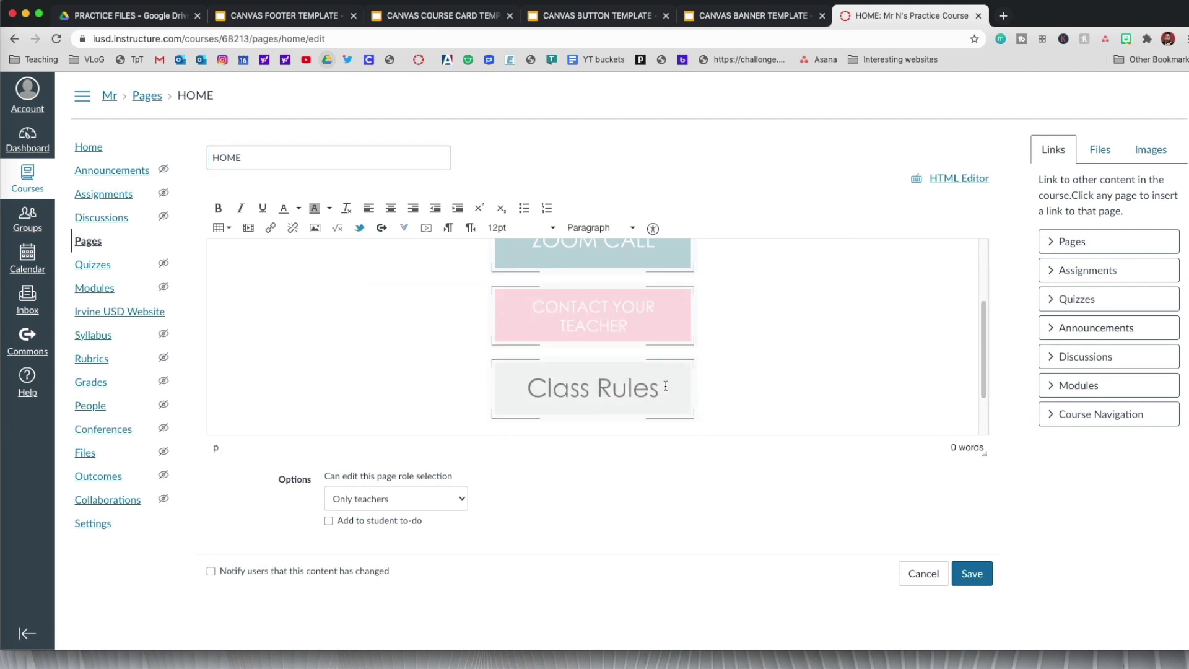
left_click(598, 390)
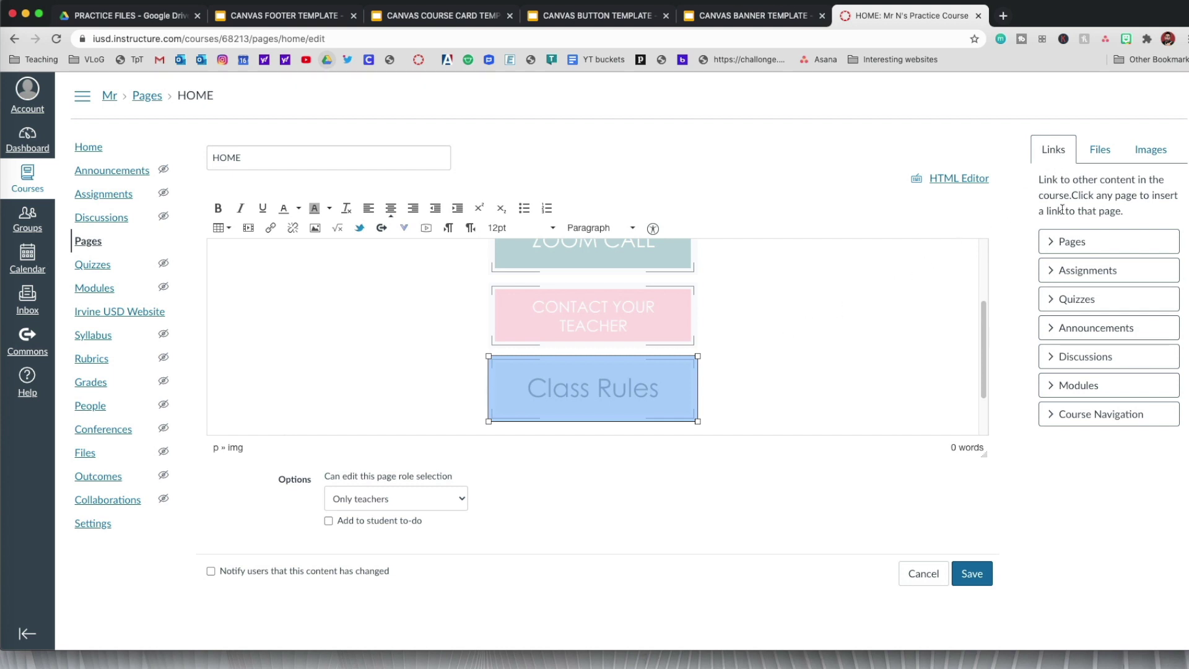
left_click(1053, 243)
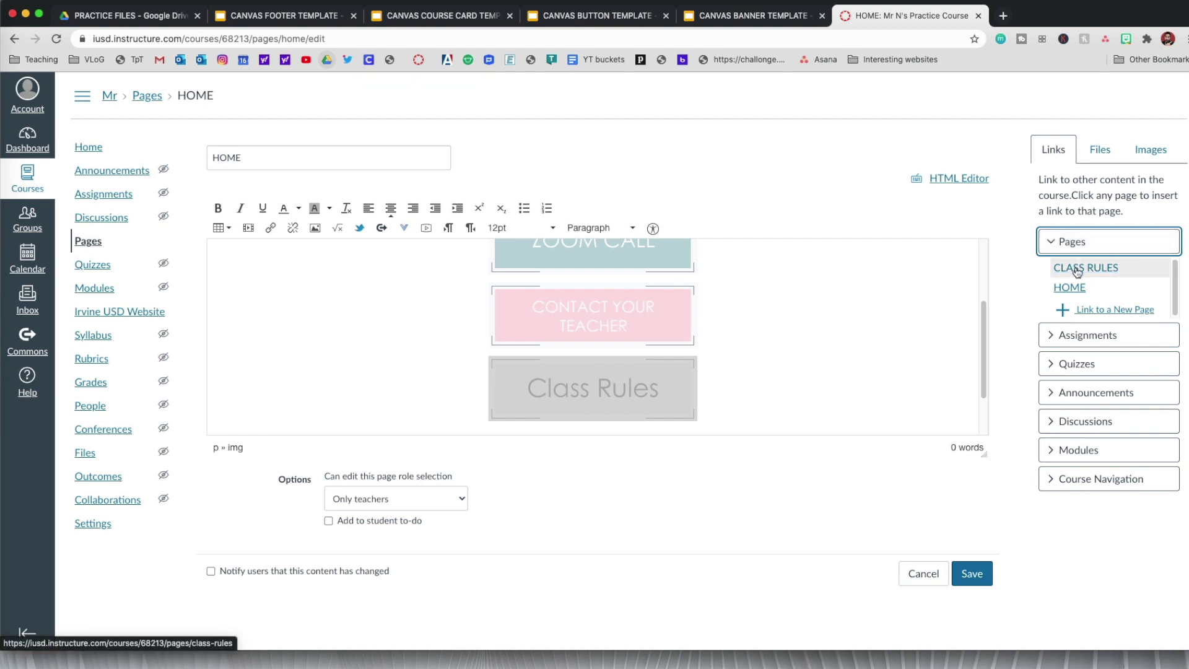
left_click(1078, 267)
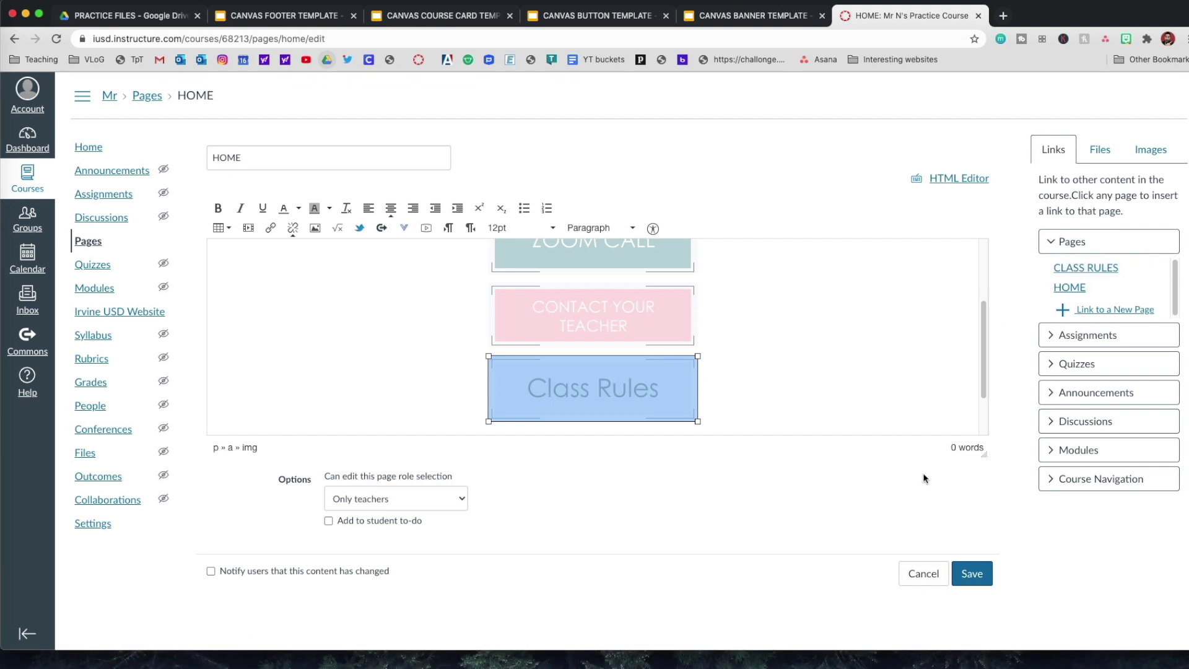
left_click(972, 575)
left_click(976, 574)
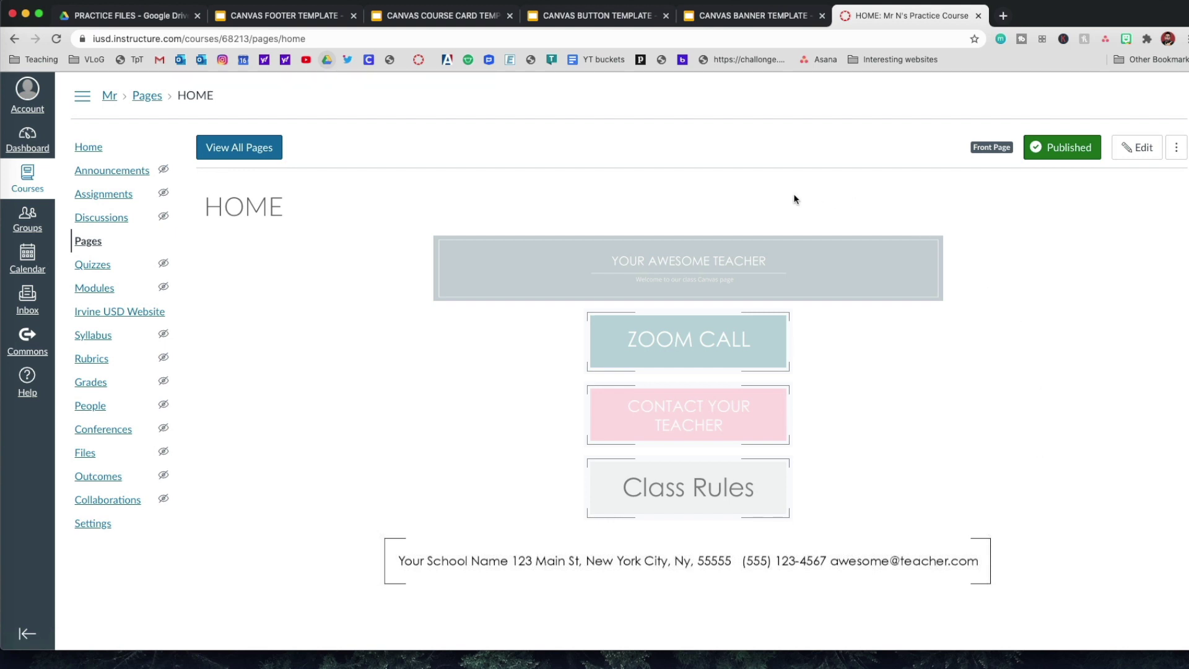
Test the Class Rules button's link on the HOME page and return to HOME through the list of pages
left_click(705, 502)
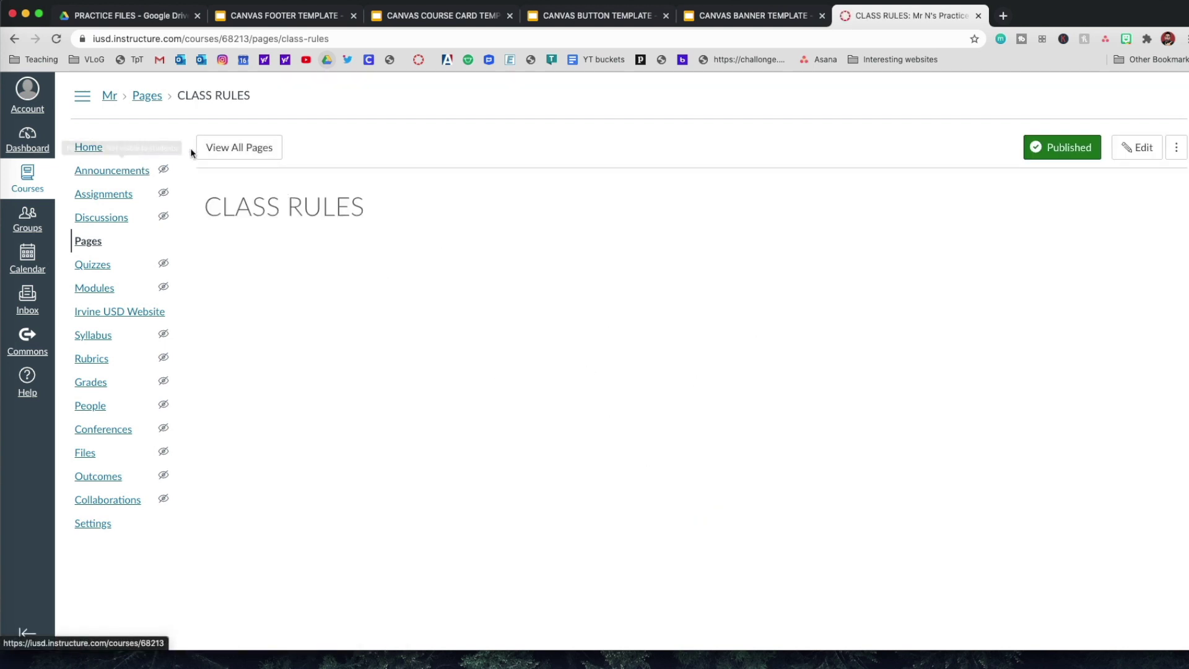
left_click(217, 155)
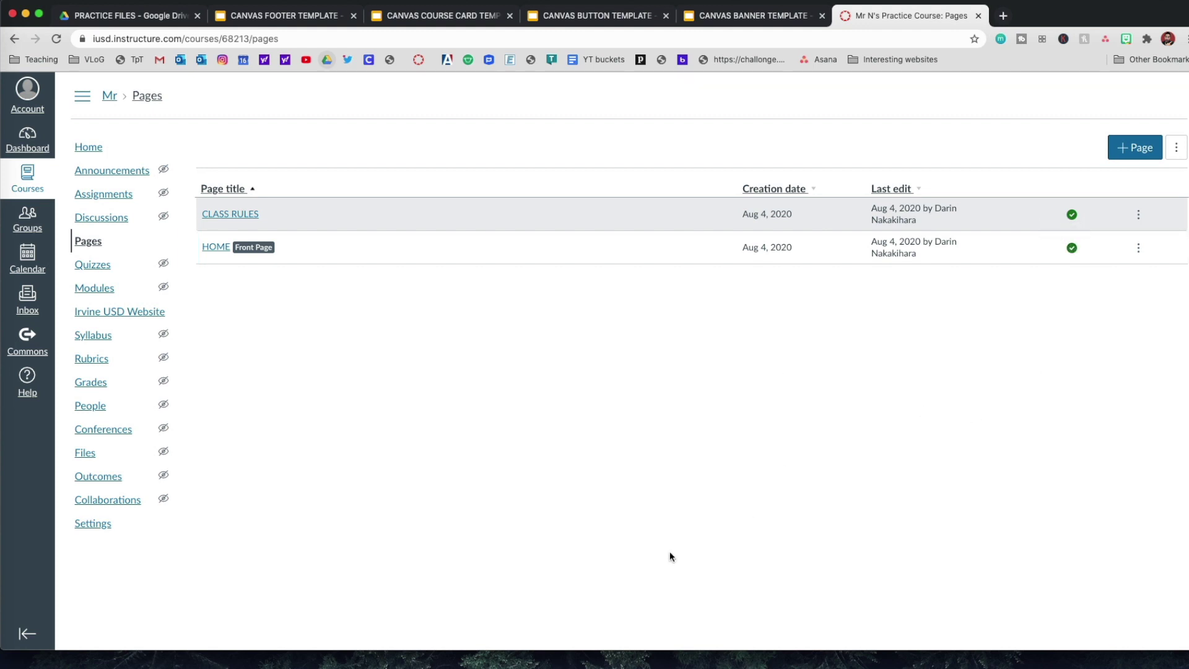
left_click(222, 252)
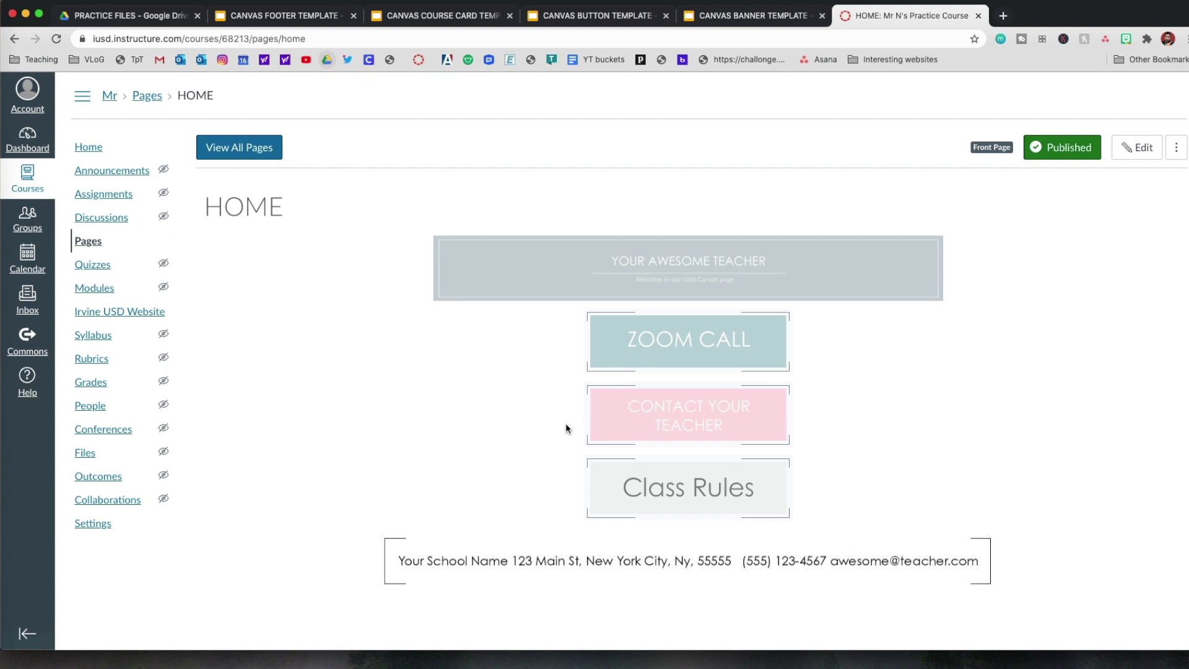
Copy the web address of the Canvas inbox and return to the HOME page
left_click(28, 298)
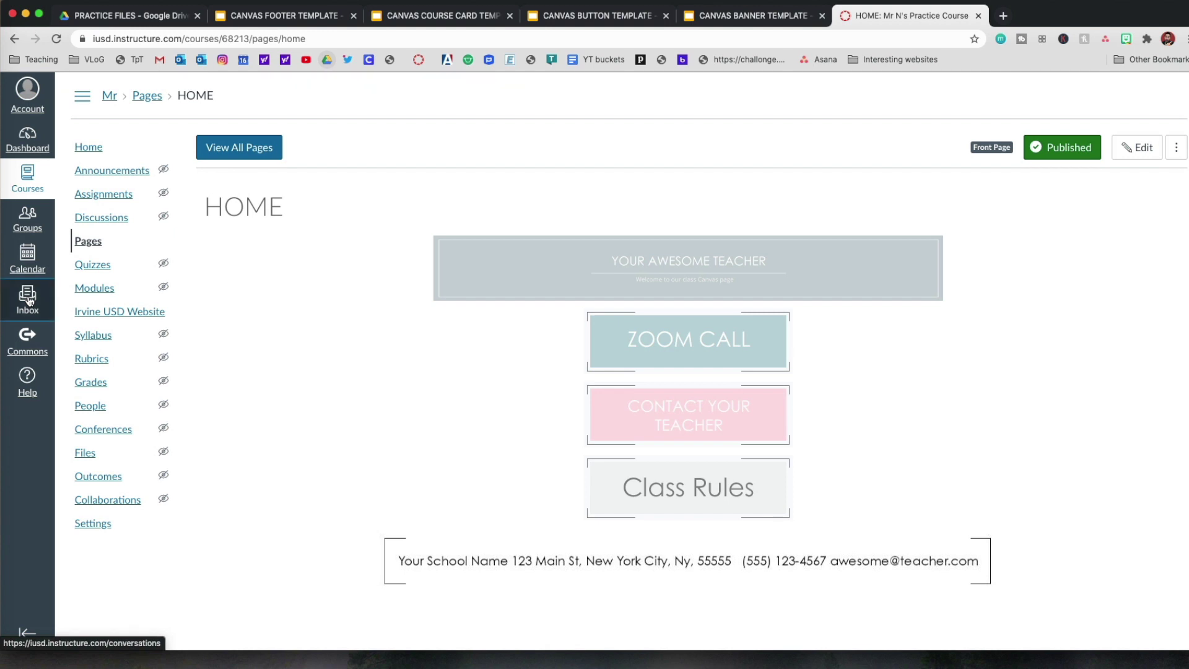
left_click(229, 39)
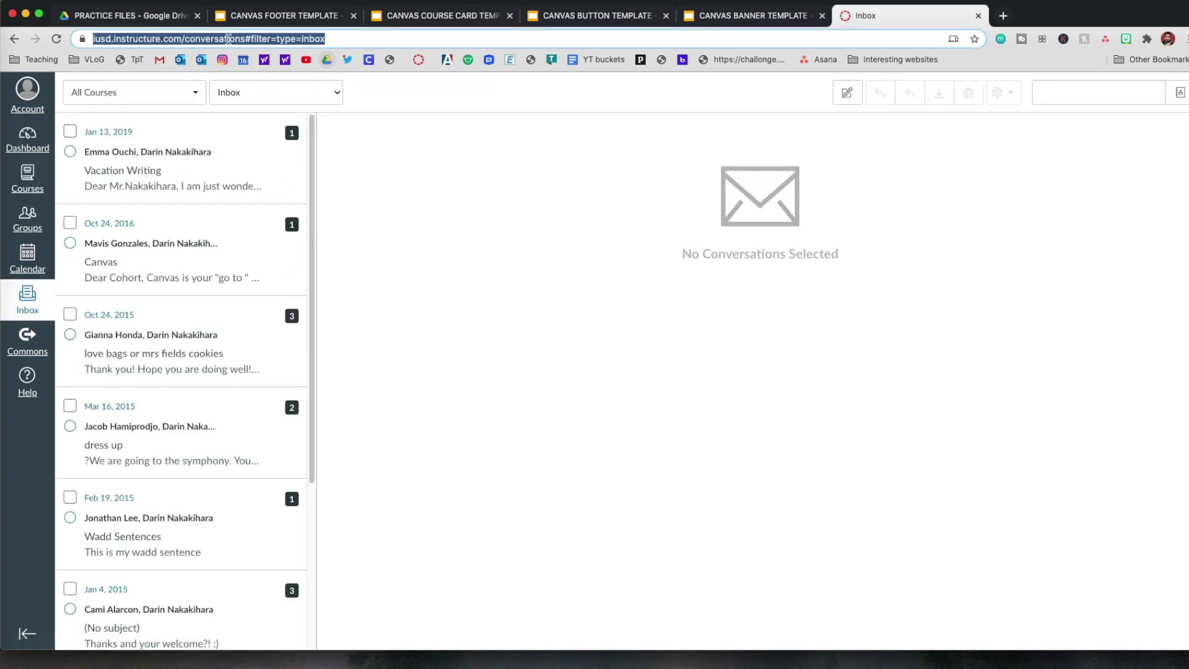
right_click(229, 39)
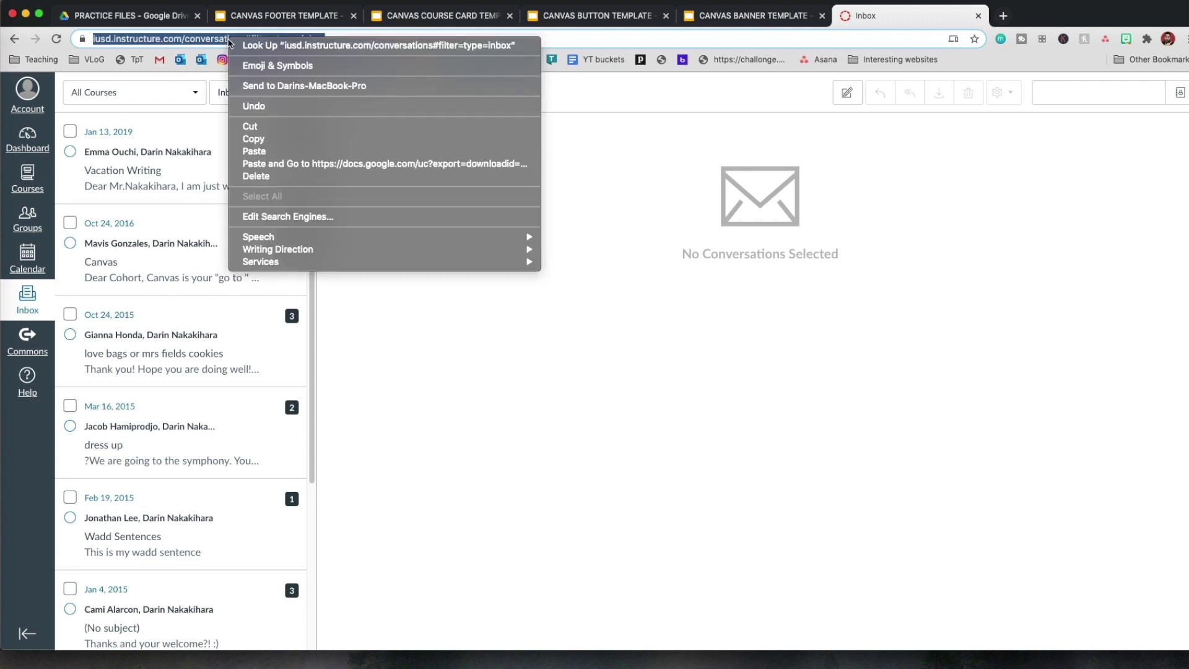
left_click(329, 138)
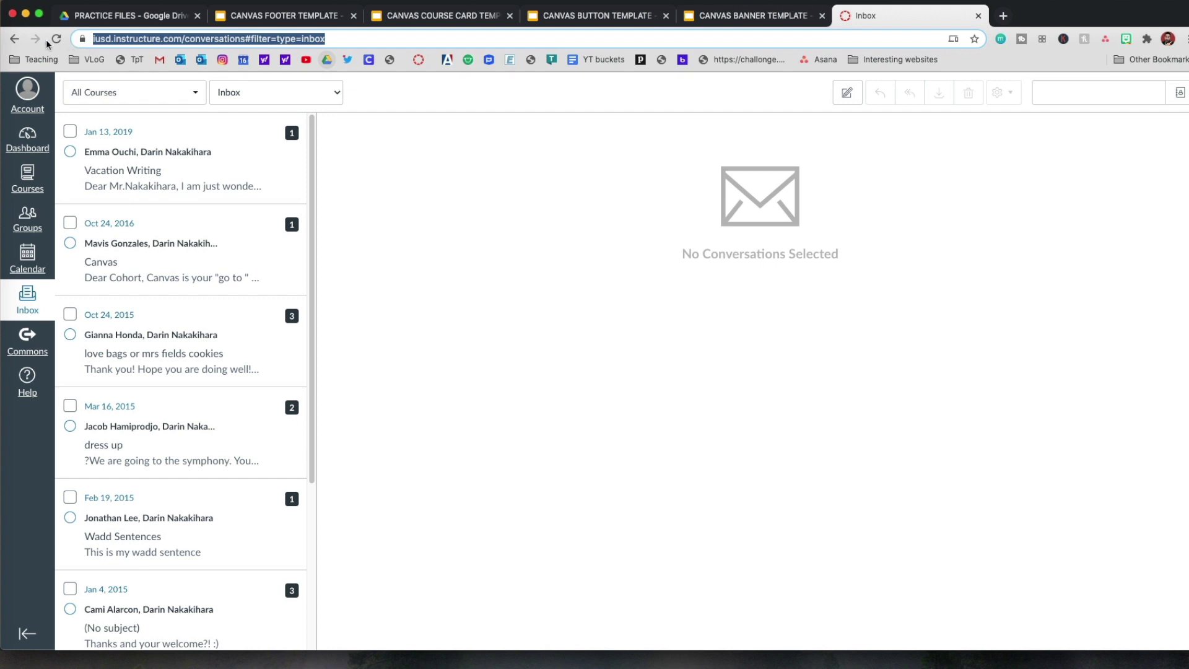
left_click(15, 40)
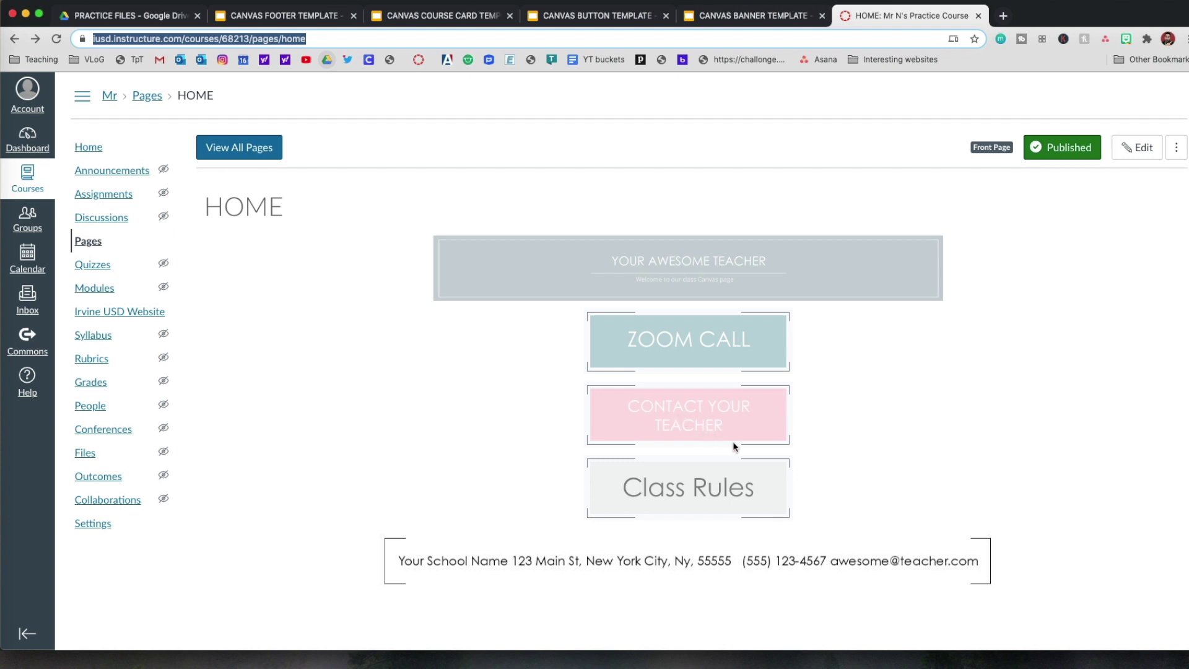
Link the Contact Your Teacher button image on the HOME page to the copied inbox URL
left_click(1138, 160)
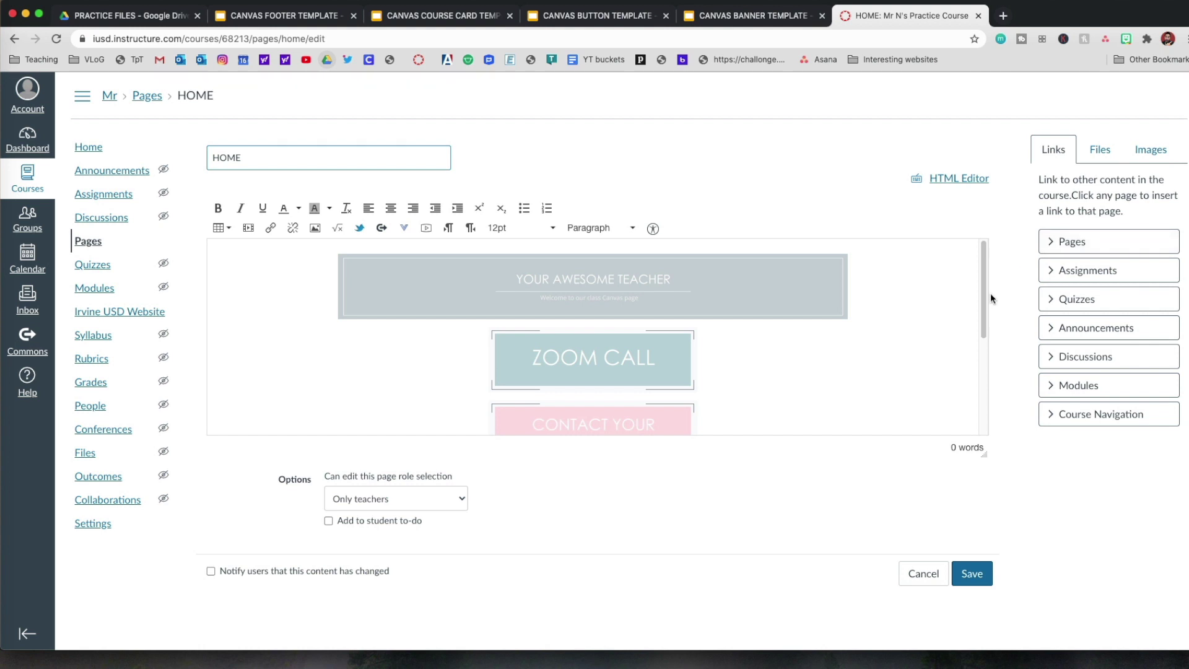
left_click_drag(988, 298, 988, 343)
scroll(928, 390, "down", 1)
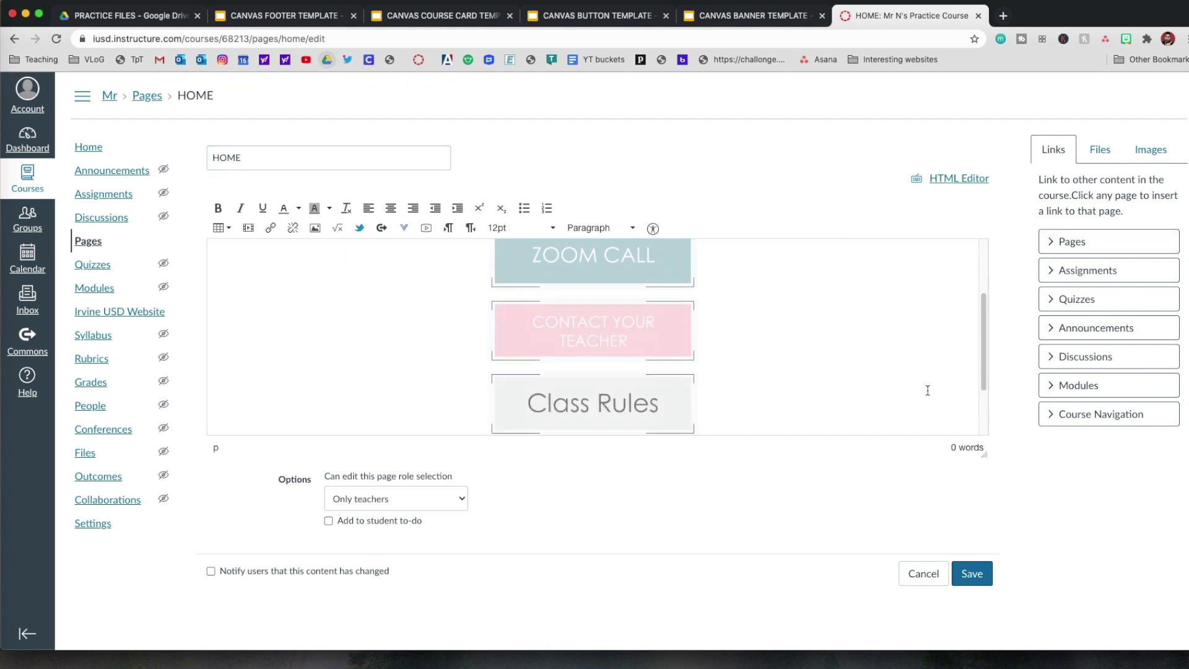
left_click(608, 331)
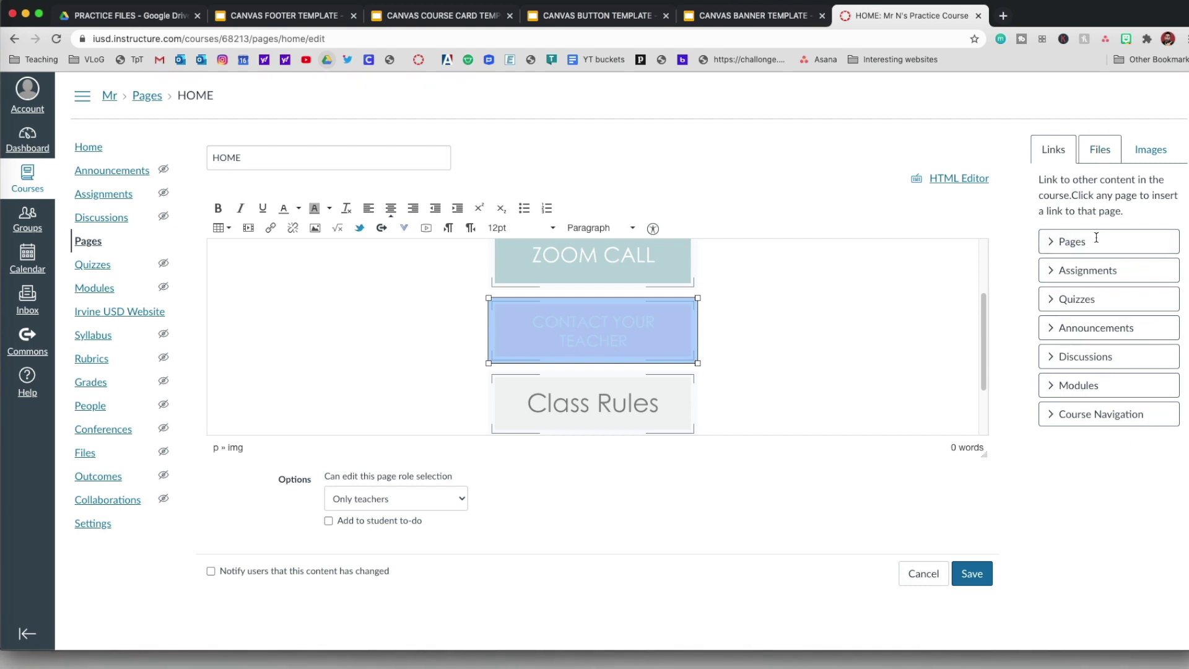
left_click(272, 230)
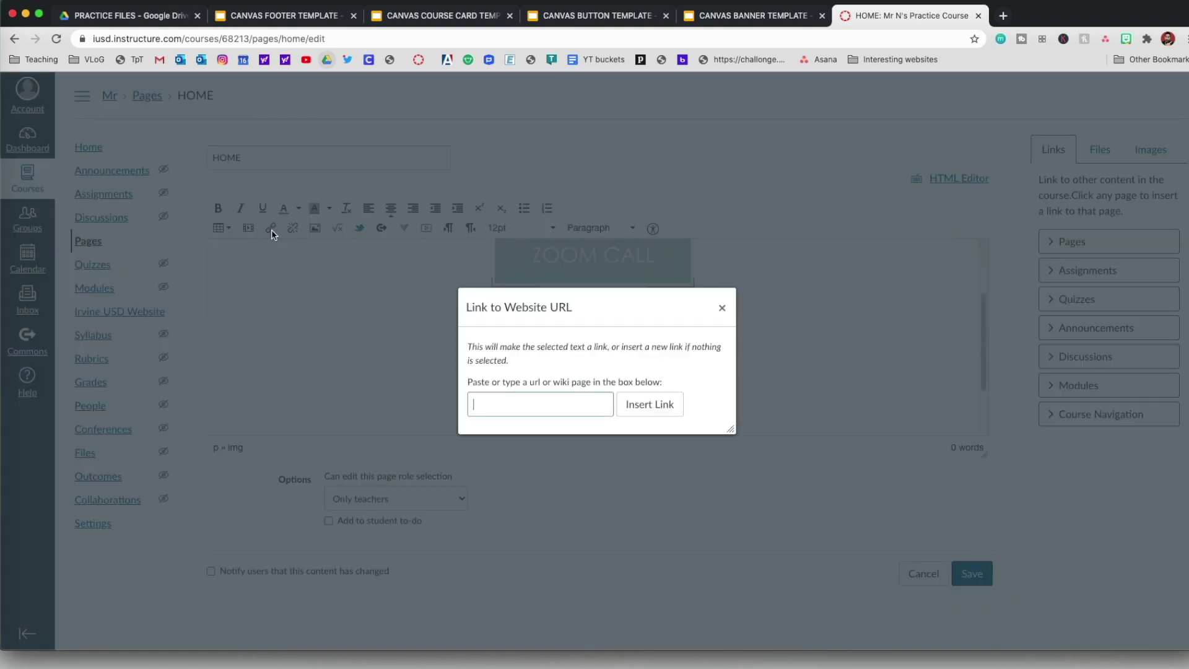
right_click(482, 405)
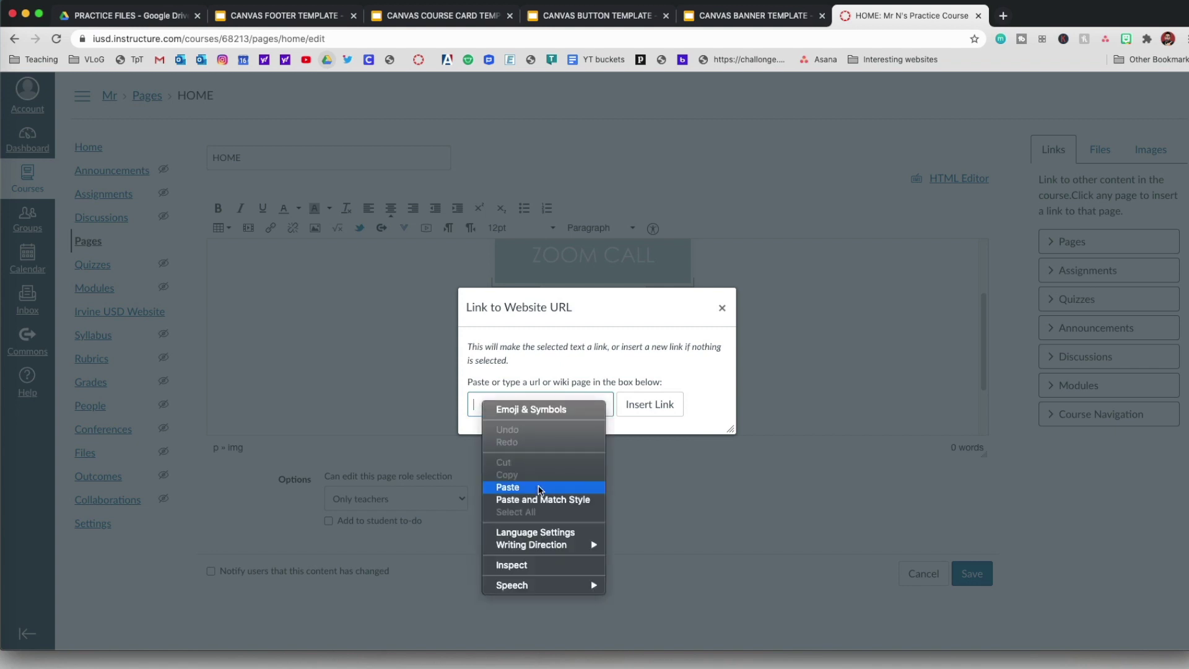
left_click(539, 489)
left_click(669, 404)
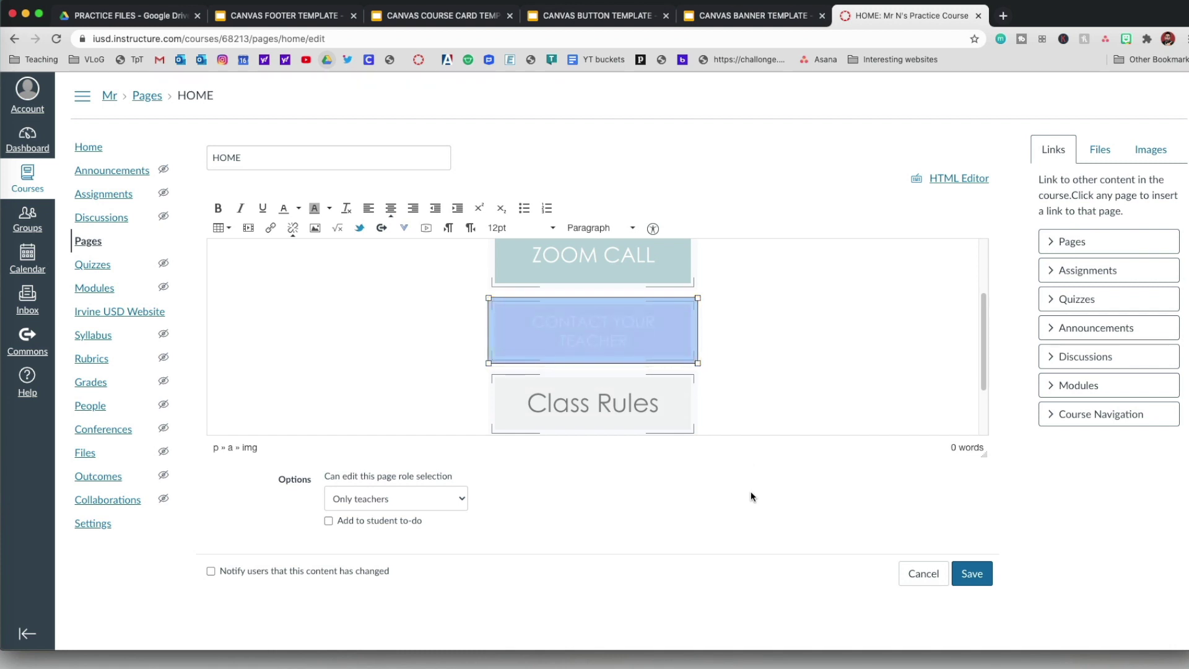
left_click(793, 391)
scroll(804, 387, "up", 3)
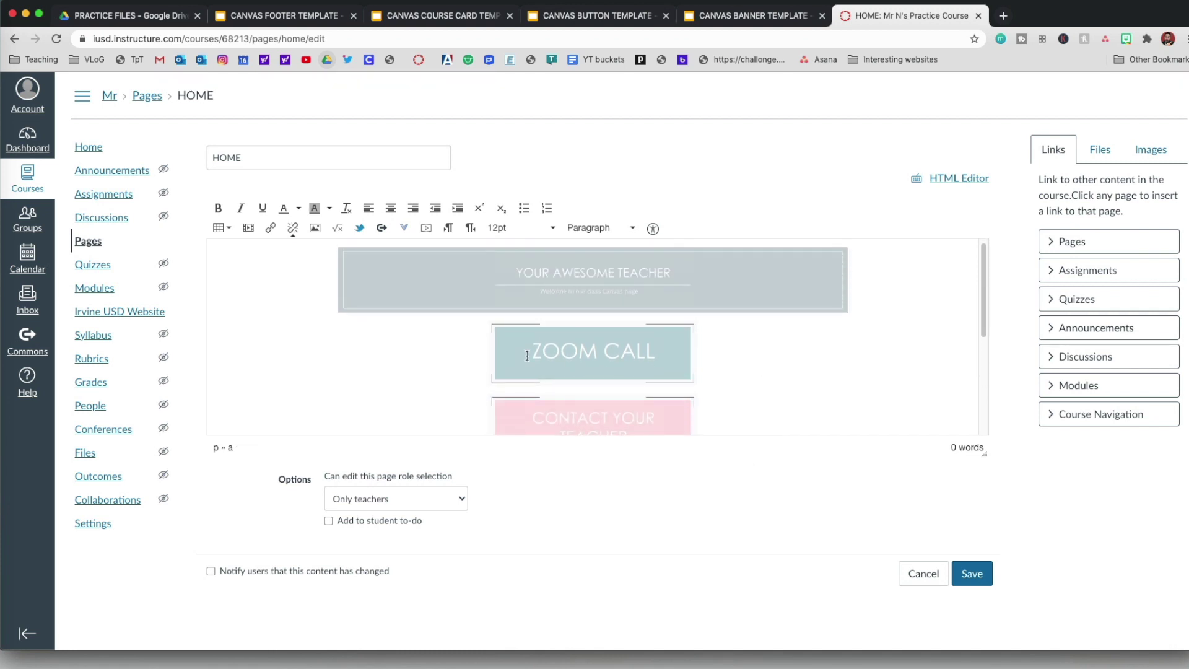
left_click(531, 357)
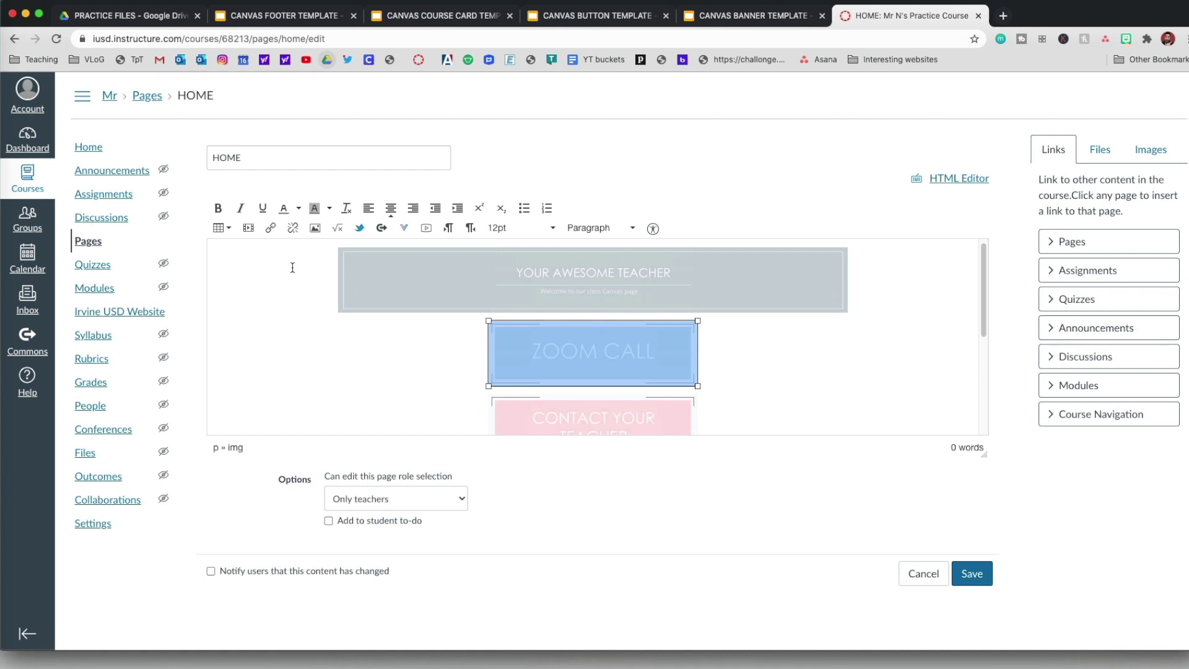
left_click(269, 229)
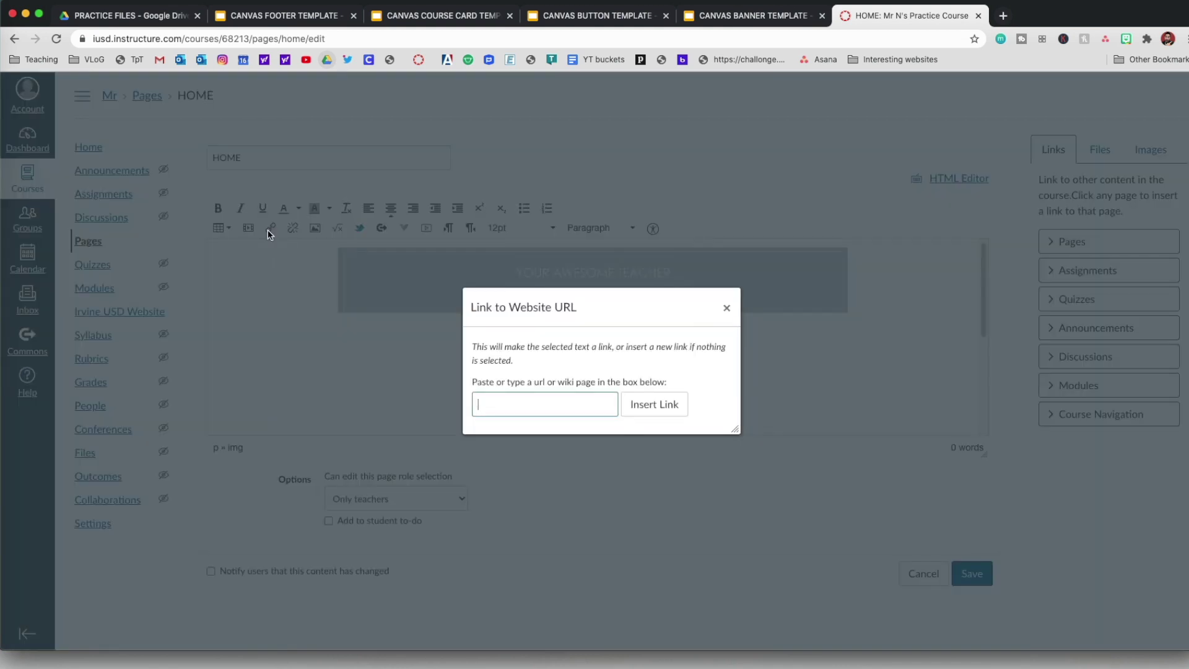
left_click(502, 403)
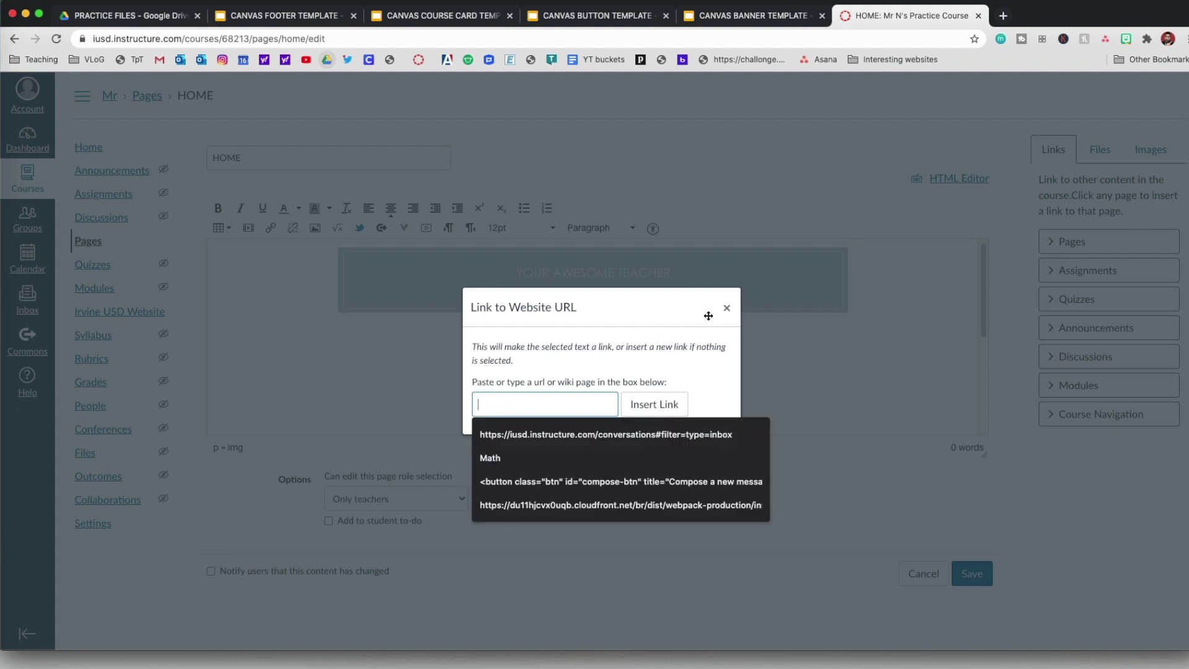
left_click(726, 308)
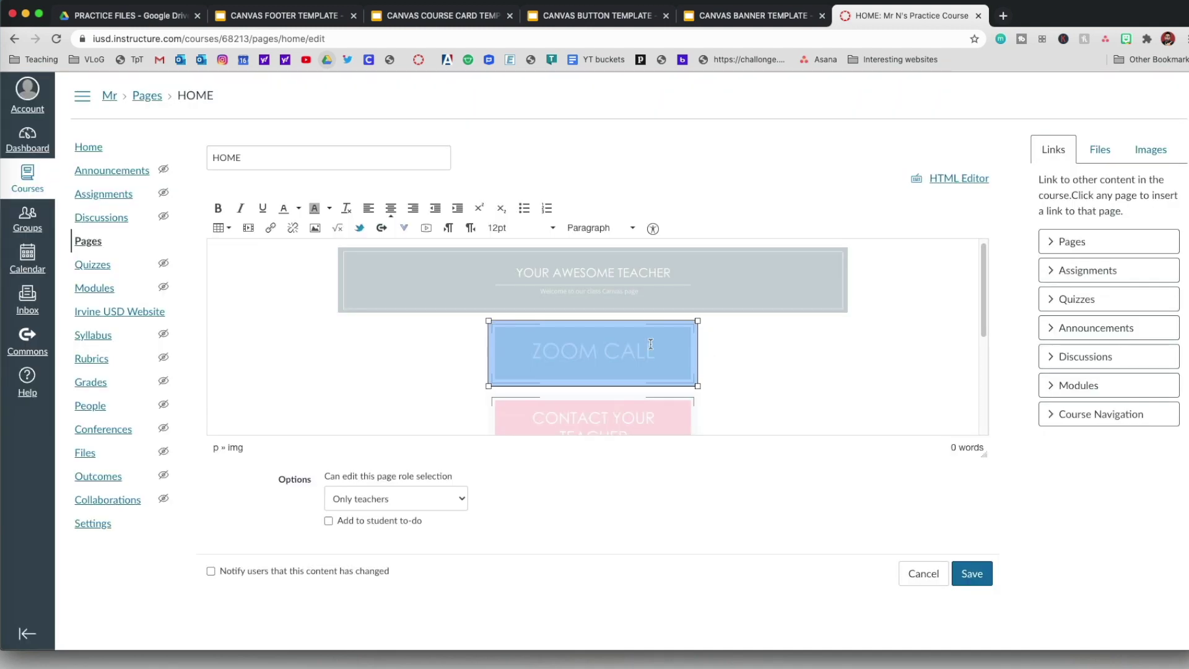
left_click(726, 356)
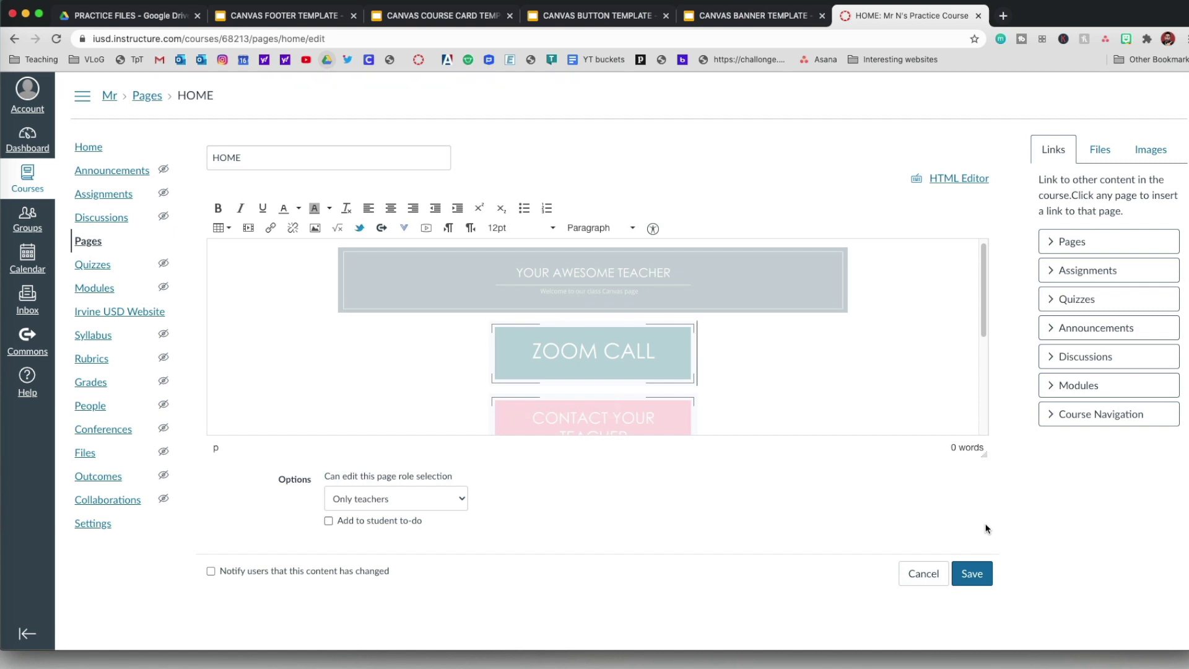
Save the edited HOME page and open the course home page
left_click(978, 579)
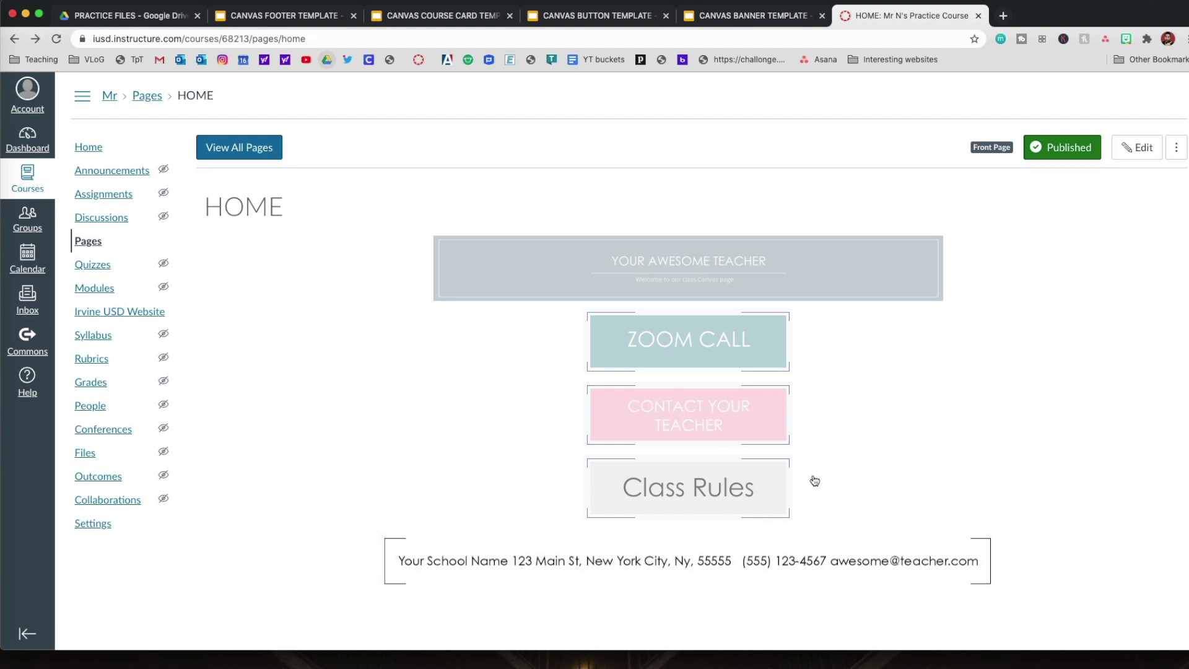
left_click(96, 159)
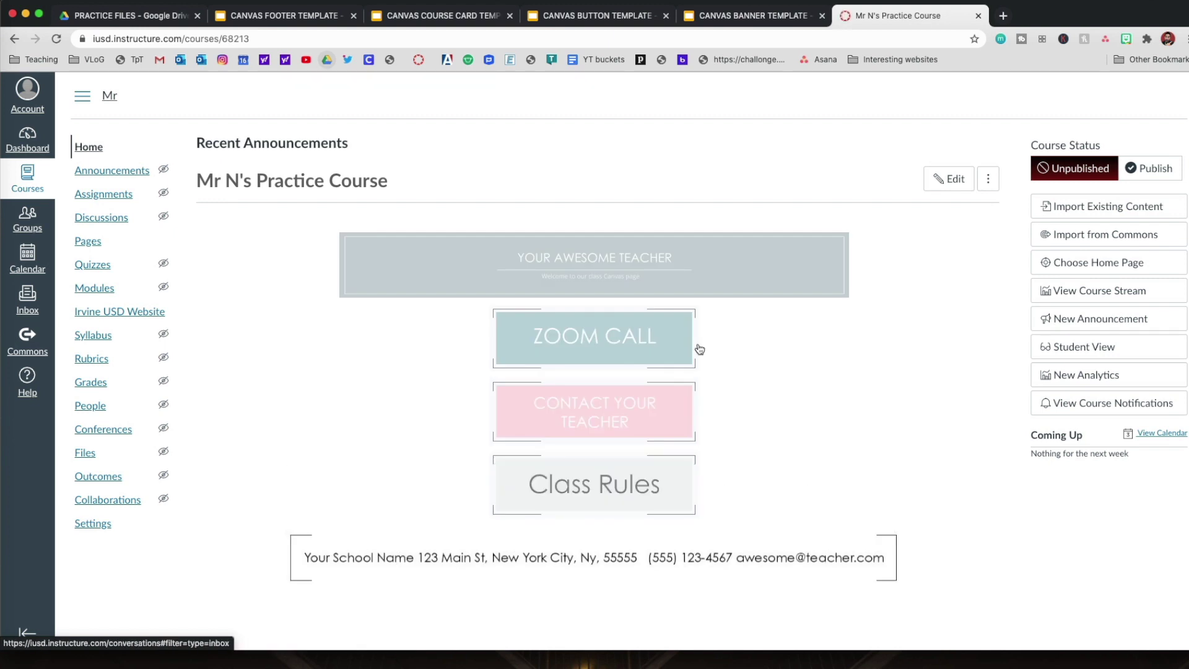
Start a new announcement in the practice course and title it ZOOM CALL AT NOON
left_click(122, 176)
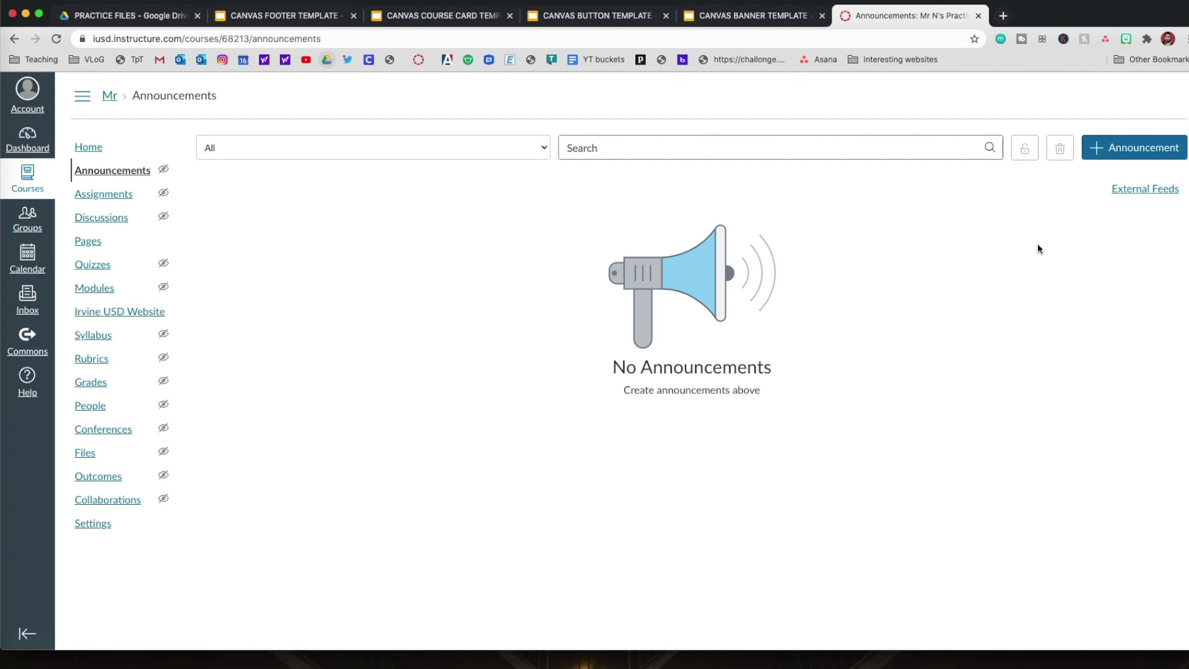
left_click(1119, 147)
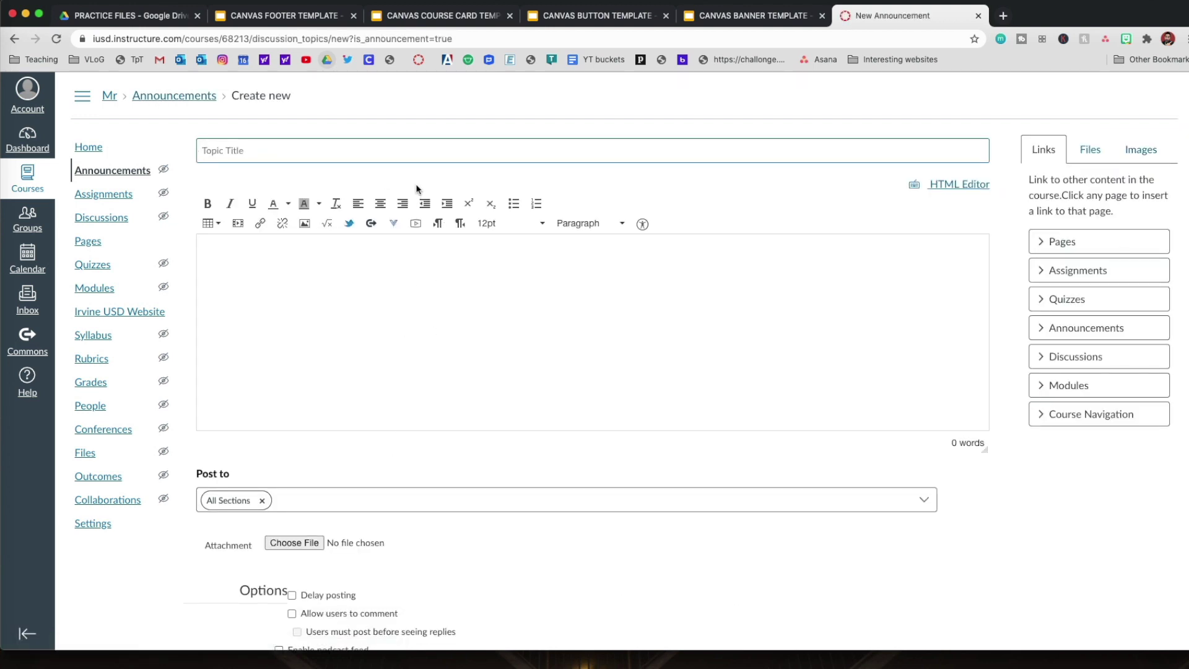
type("ZOOM CALL AT NOON")
Enter LINK HERE as the announcement's body text and save the announcement for all sections
left_click(399, 292)
type("LINK")
key("BackSpace")
key("BackSpace")
key("BackSpace")
key("BackSpace")
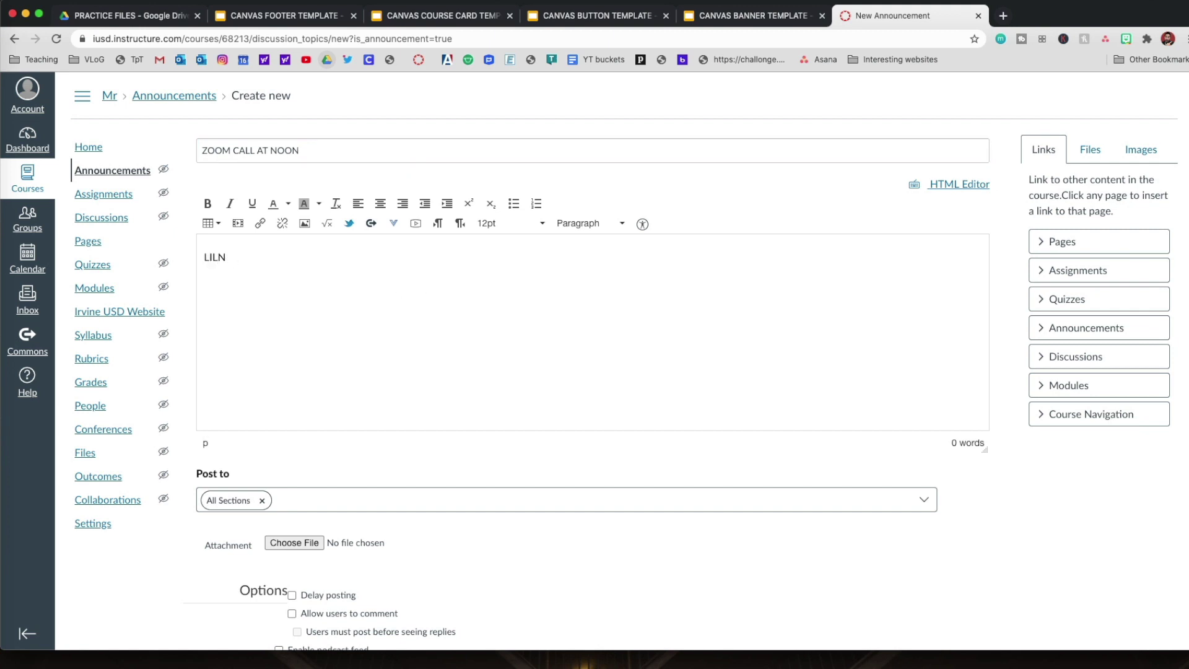
type("INK HERE")
scroll(983, 477, "down", 3)
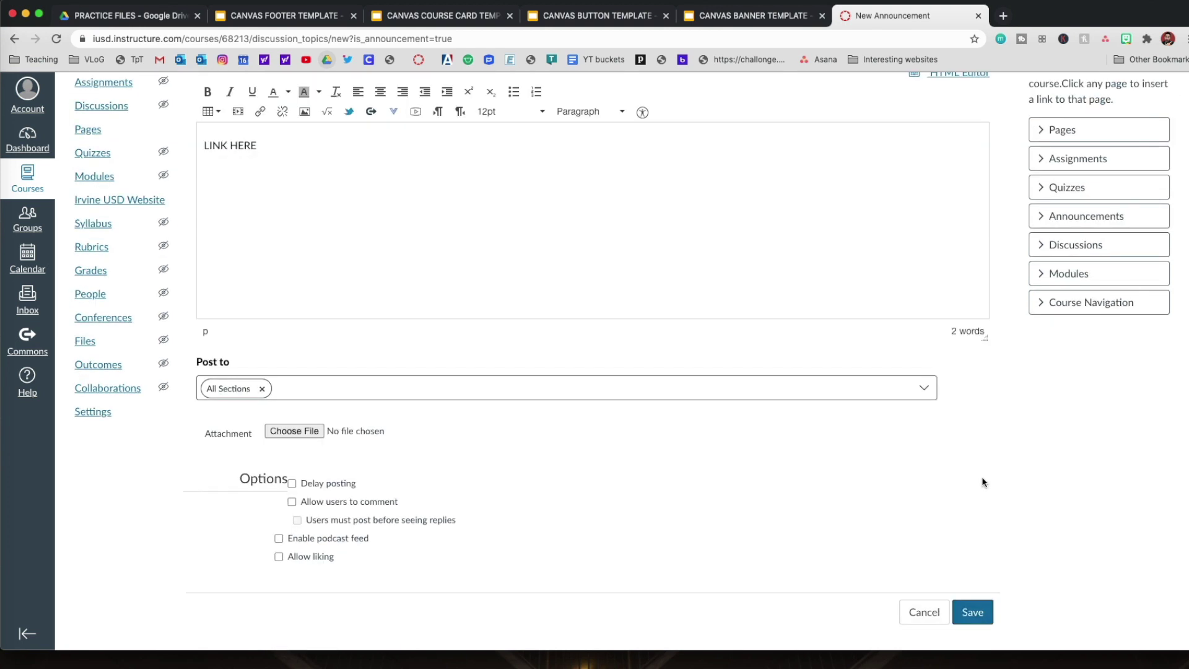
left_click(974, 612)
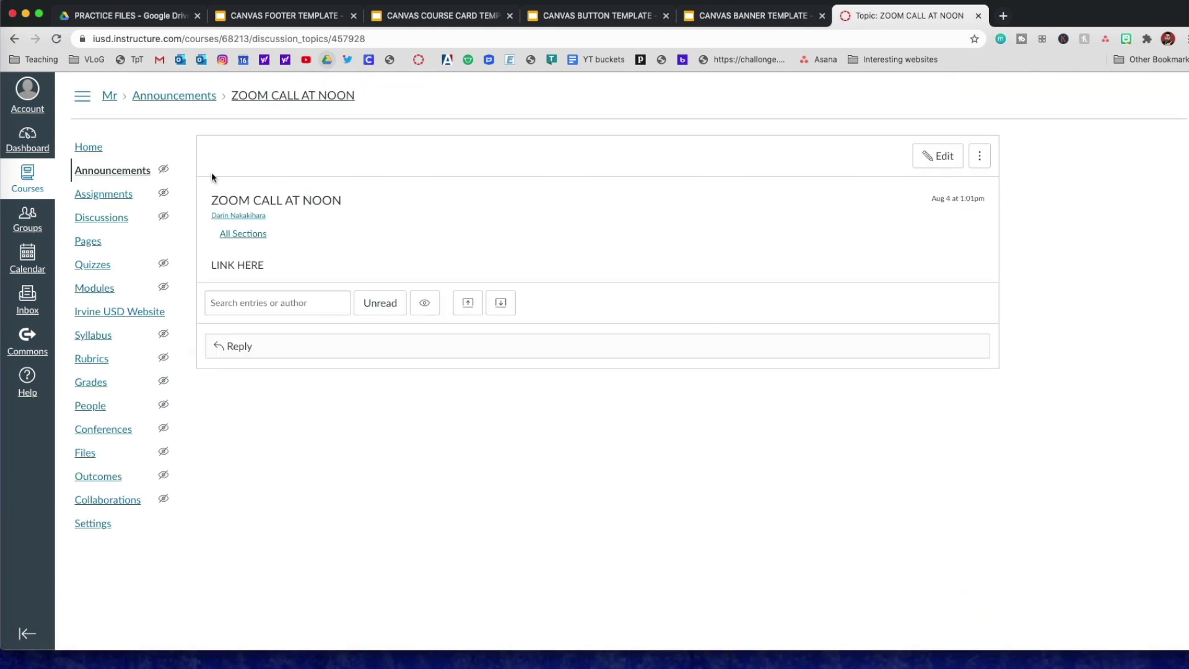
Check the course home page and its recent announcement in Student View, and leave Student View
left_click(91, 149)
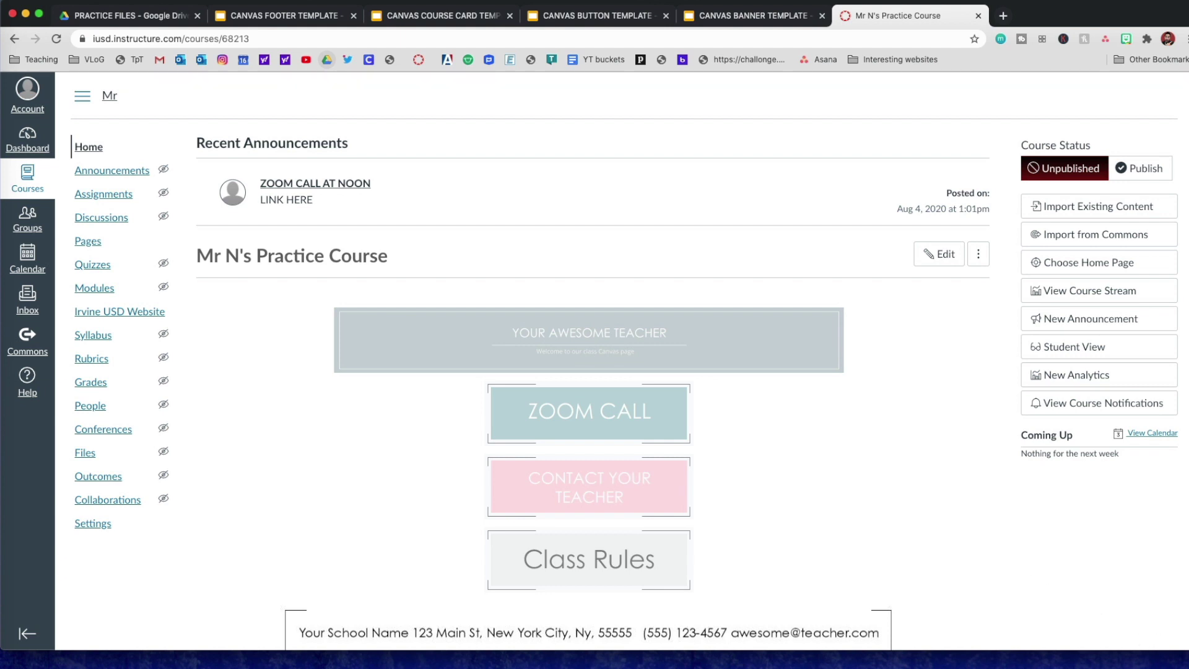
left_click(1108, 353)
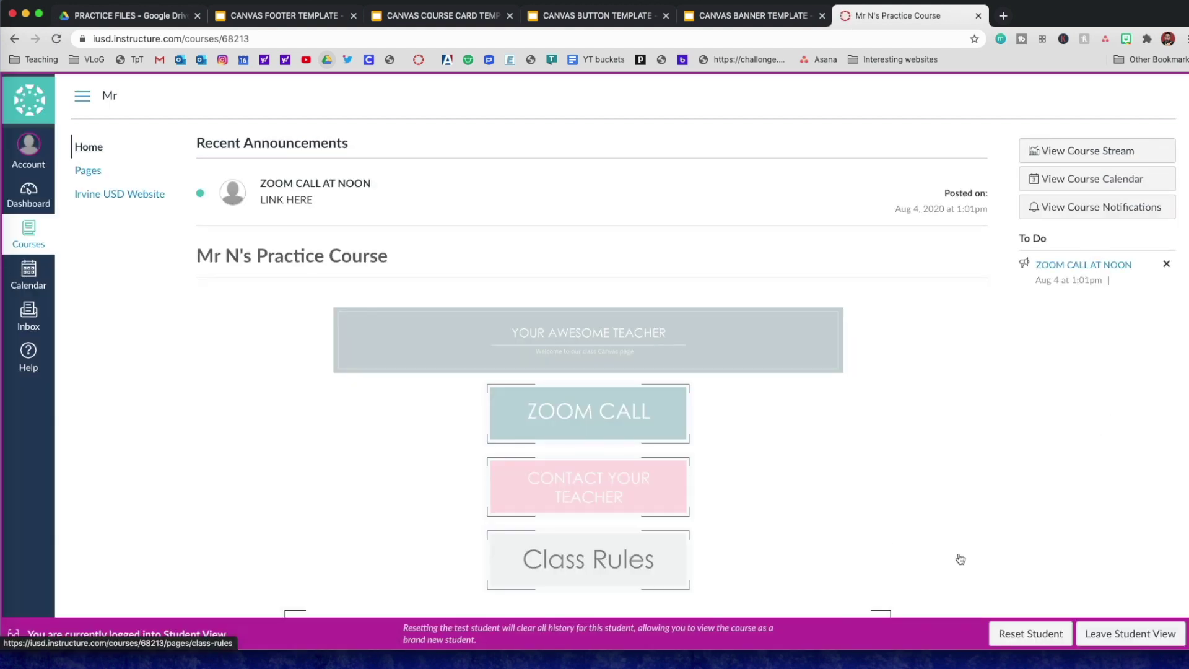
scroll(961, 560, "down", 2)
scroll(959, 557, "up", 2)
scroll(959, 557, "down", 2)
scroll(960, 558, "up", 2)
scroll(958, 557, "down", 2)
scroll(958, 556, "up", 2)
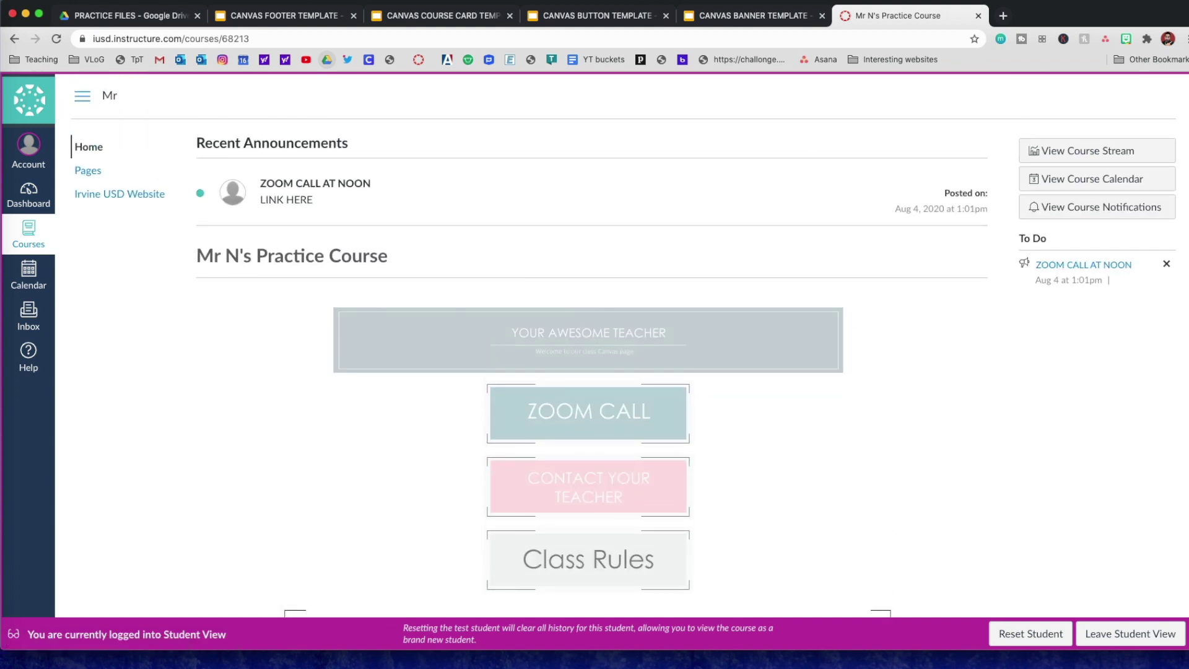
left_click(1156, 636)
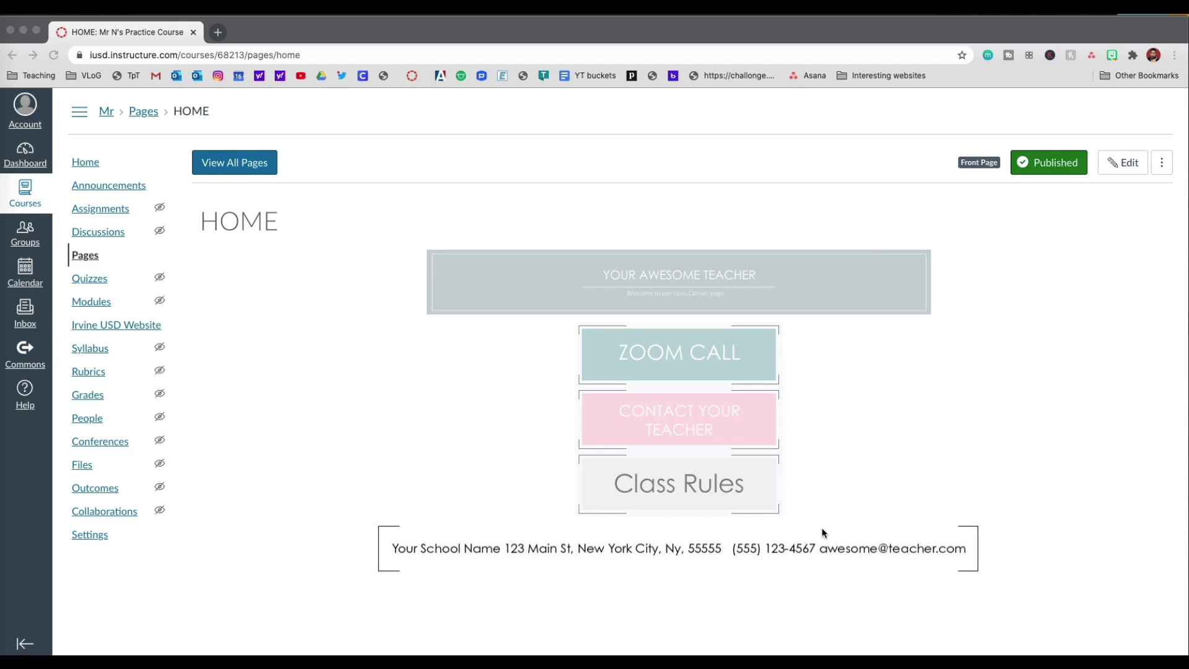
Open the course details settings of Mr N's Practice Course from the dashboard and start choosing a course image
left_click(34, 165)
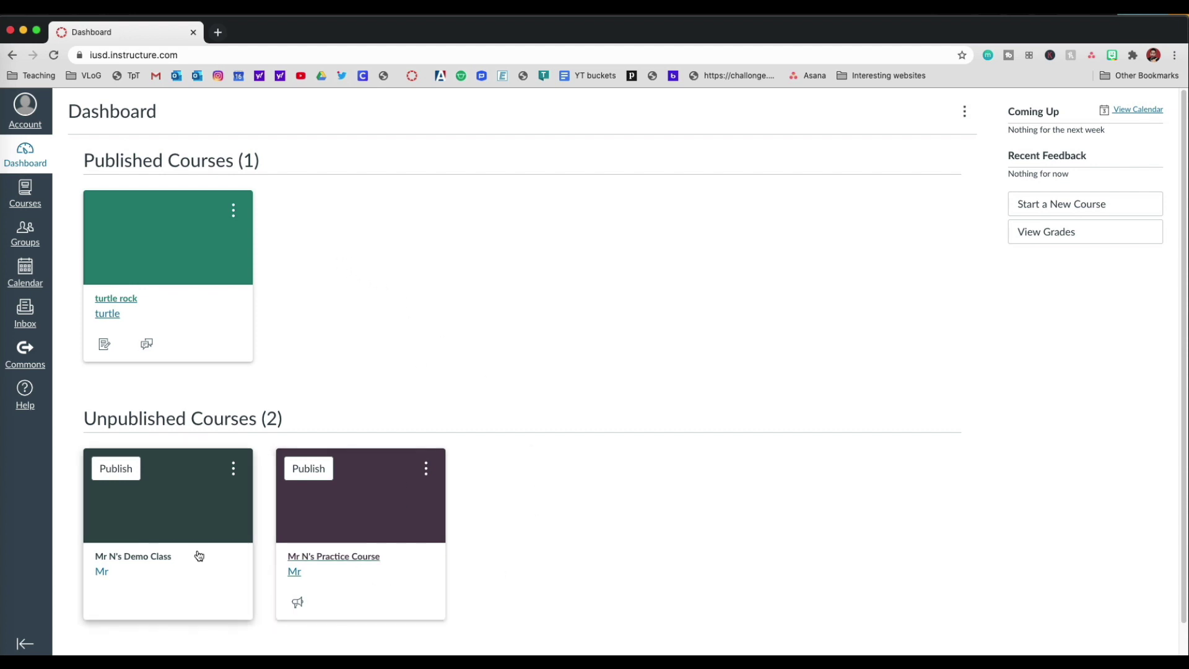
left_click(324, 559)
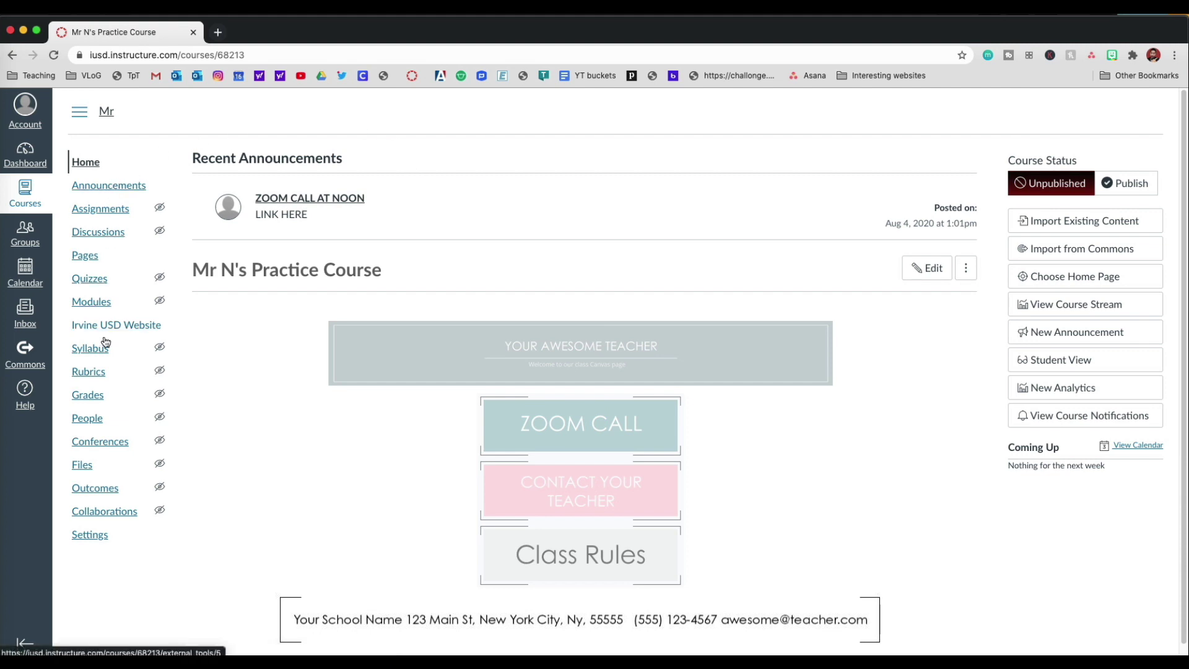
left_click(98, 539)
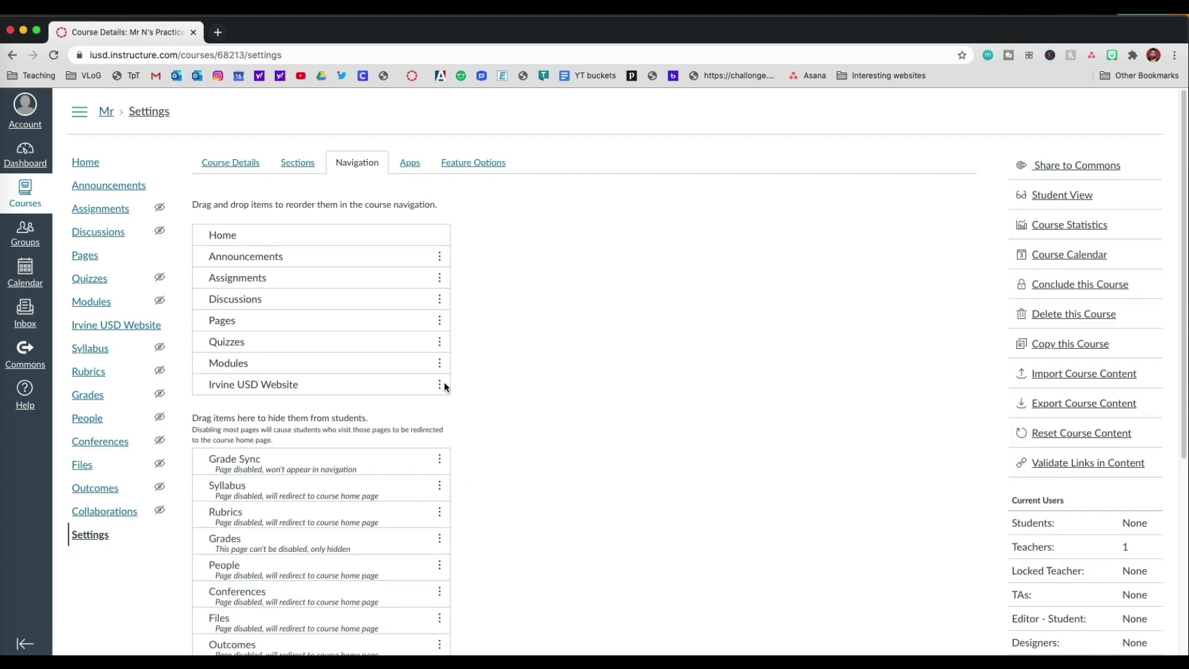
left_click(233, 162)
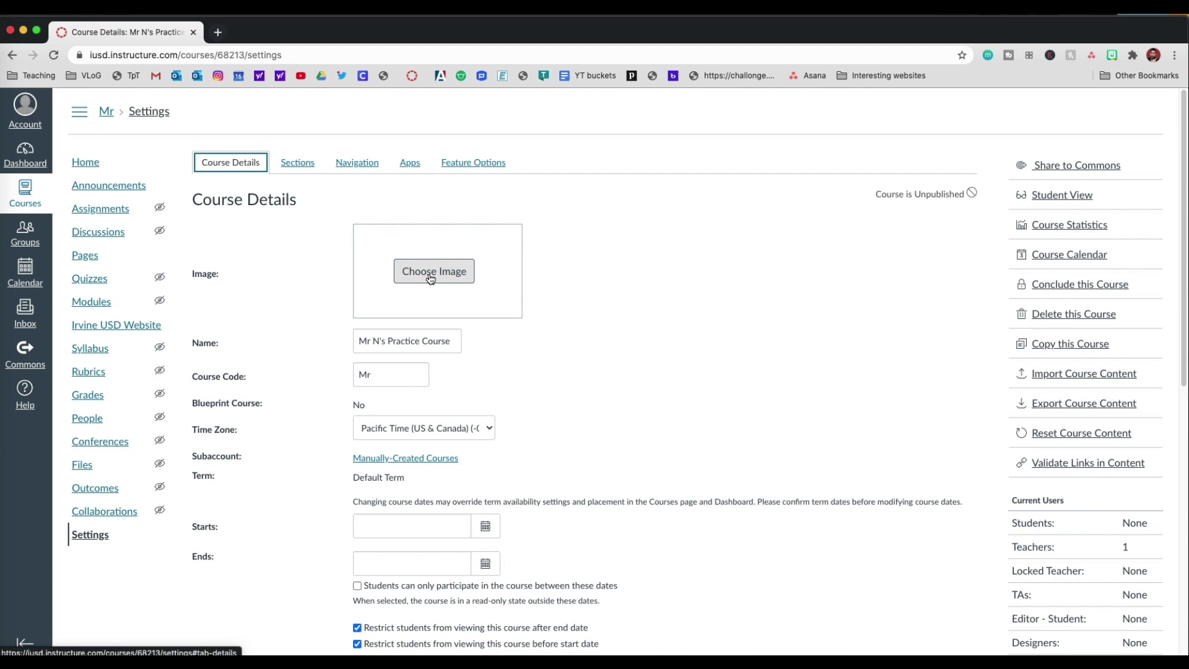
left_click(431, 276)
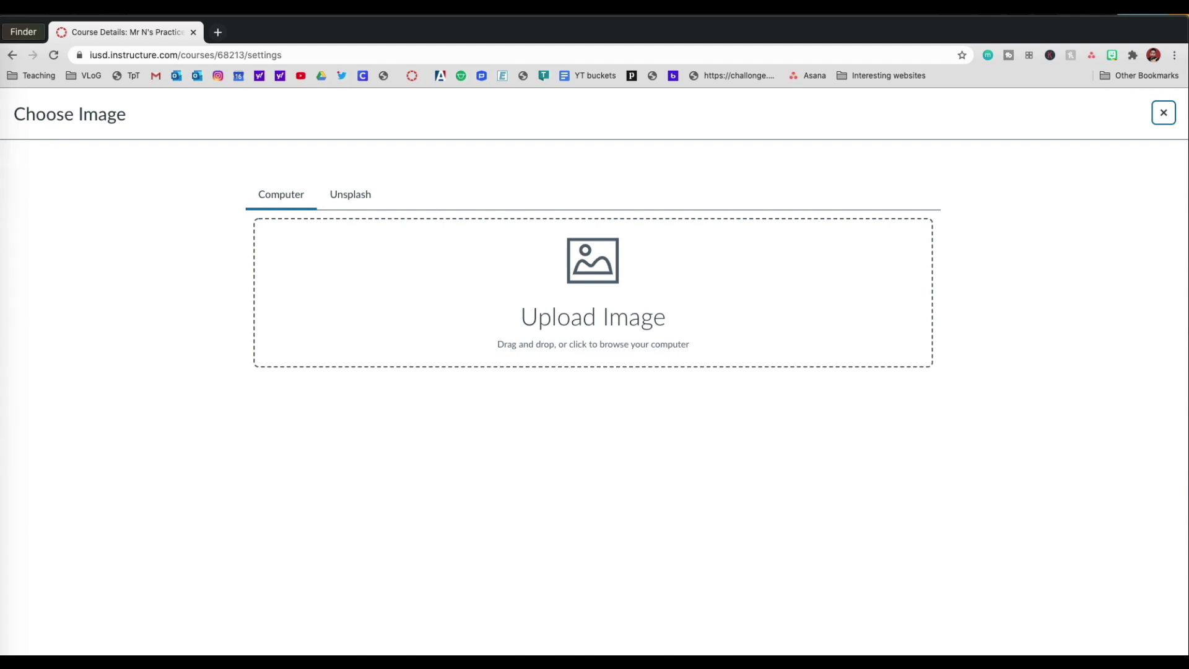
Upload the CANVAS COURSE CARD TEMPLATE image from the PRACTICE FILES folder as the course image and update the course details
left_click(2, 31)
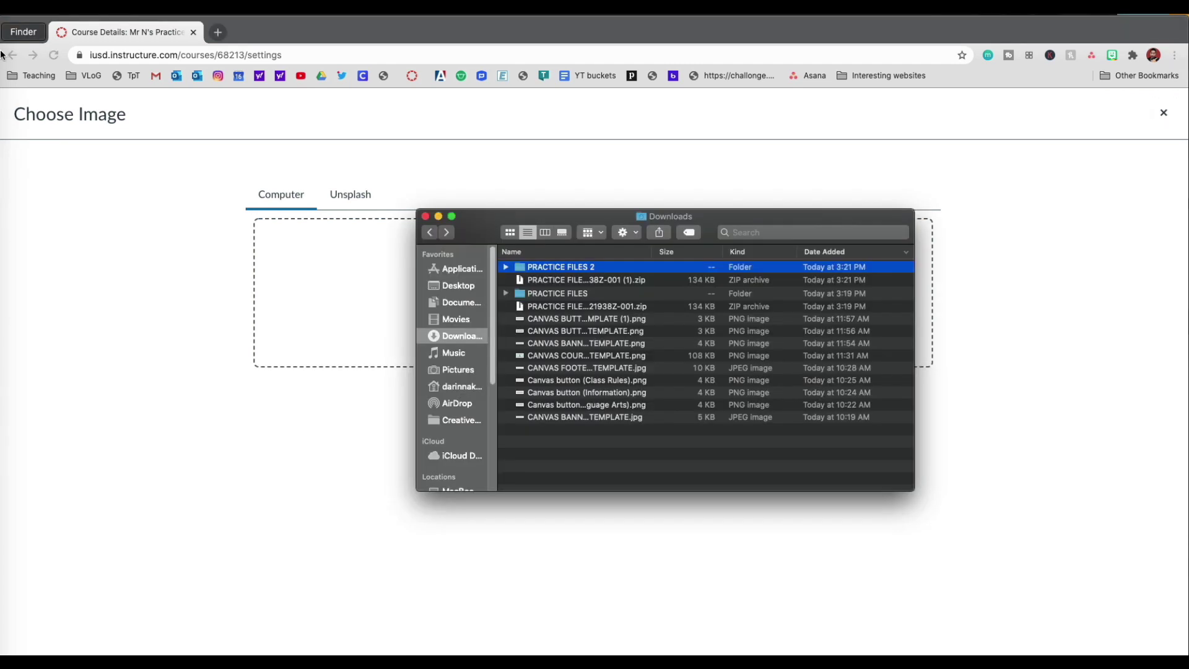
double_click(577, 301)
left_click_drag(593, 227, 757, 243)
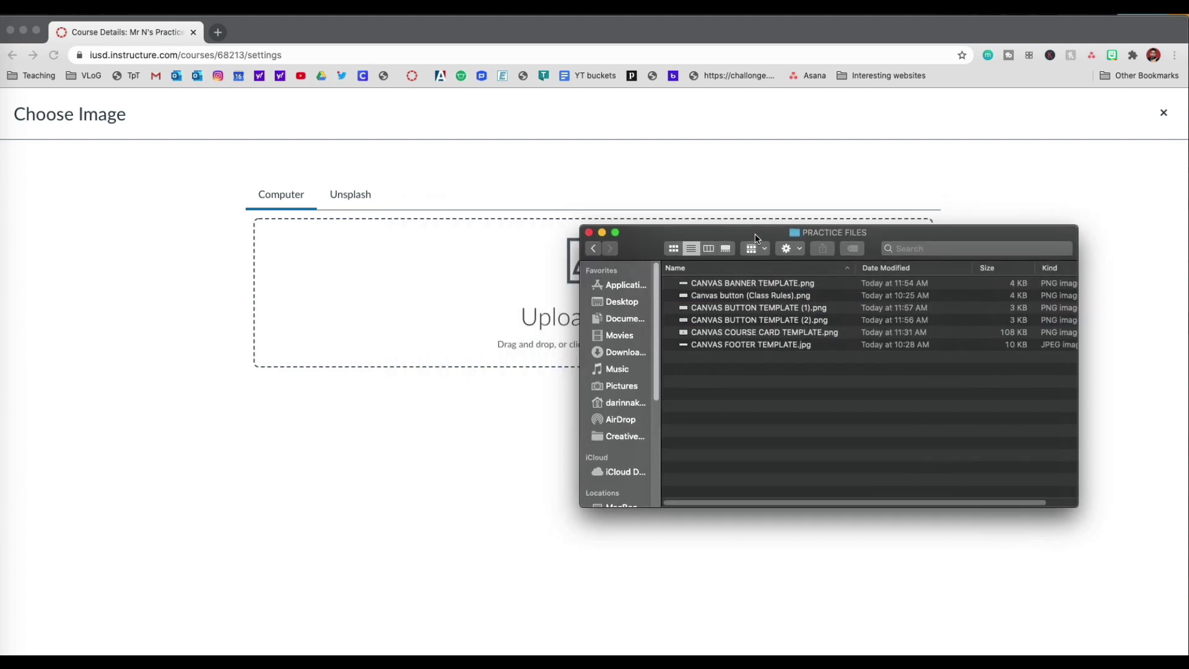
left_click(674, 248)
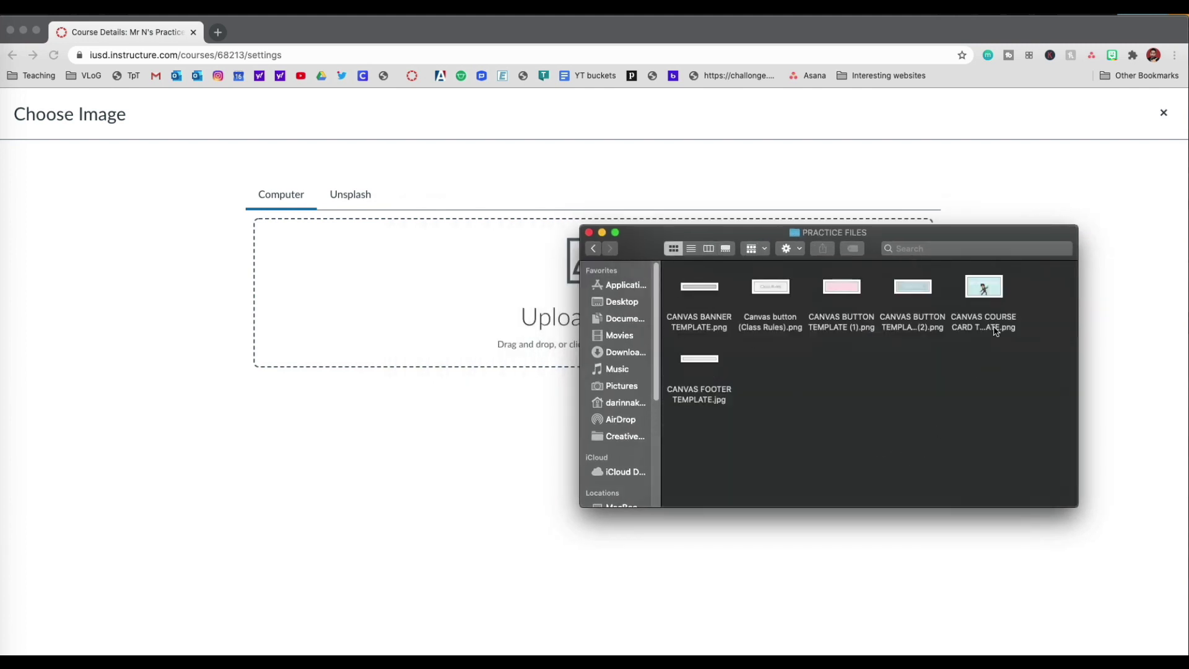
left_click_drag(982, 288, 470, 270)
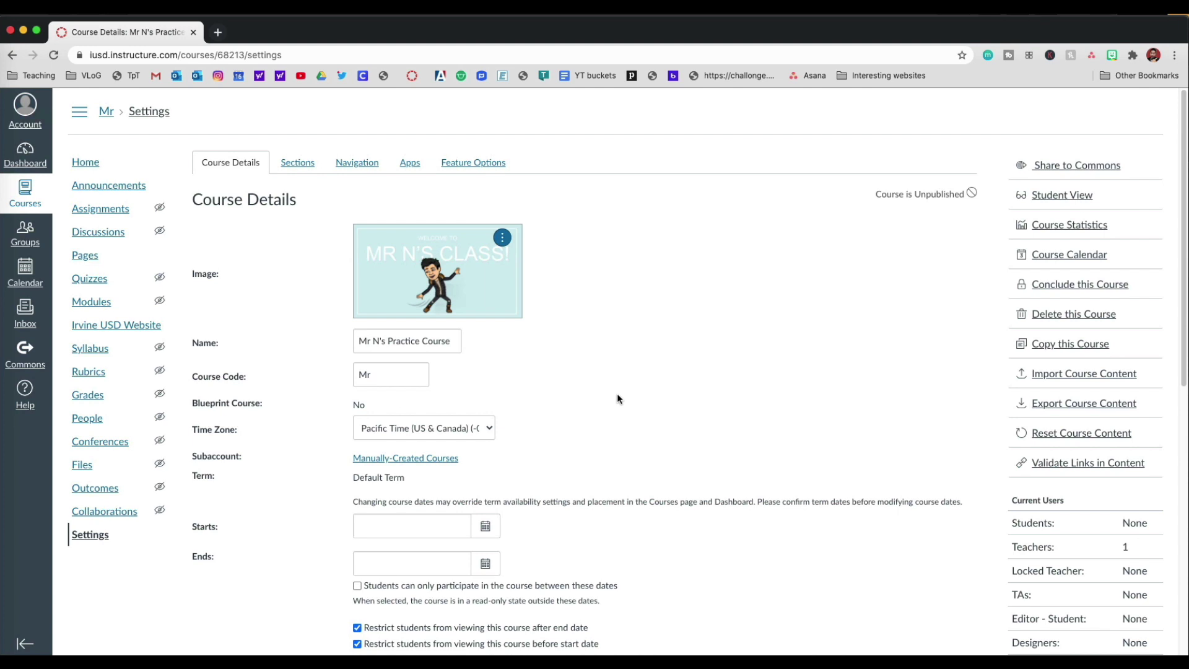
scroll(617, 392, "down", 10)
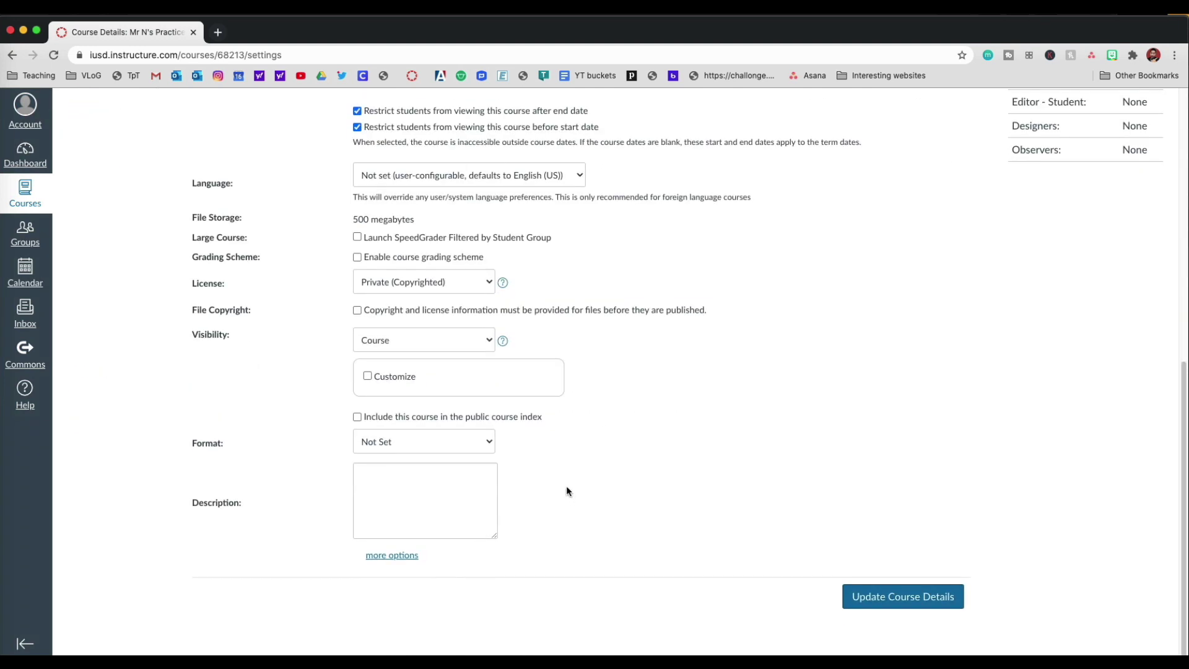
left_click(892, 596)
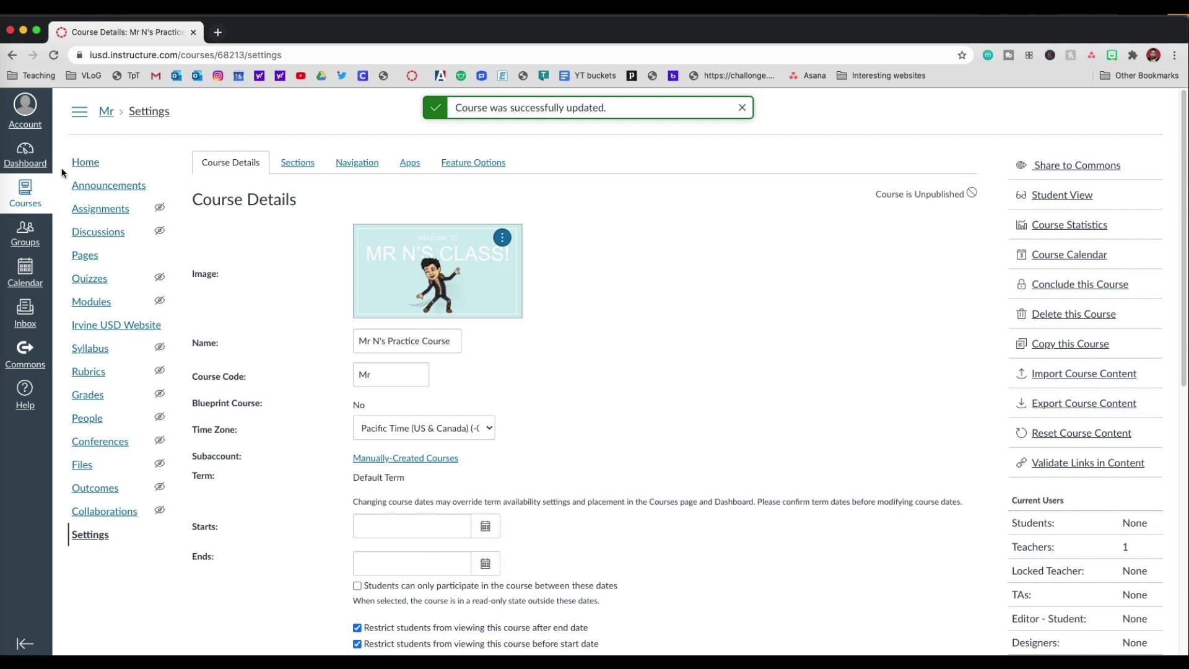
Open the dashboard, turn on Color Overlay for the course cards and turn it off again
left_click(24, 165)
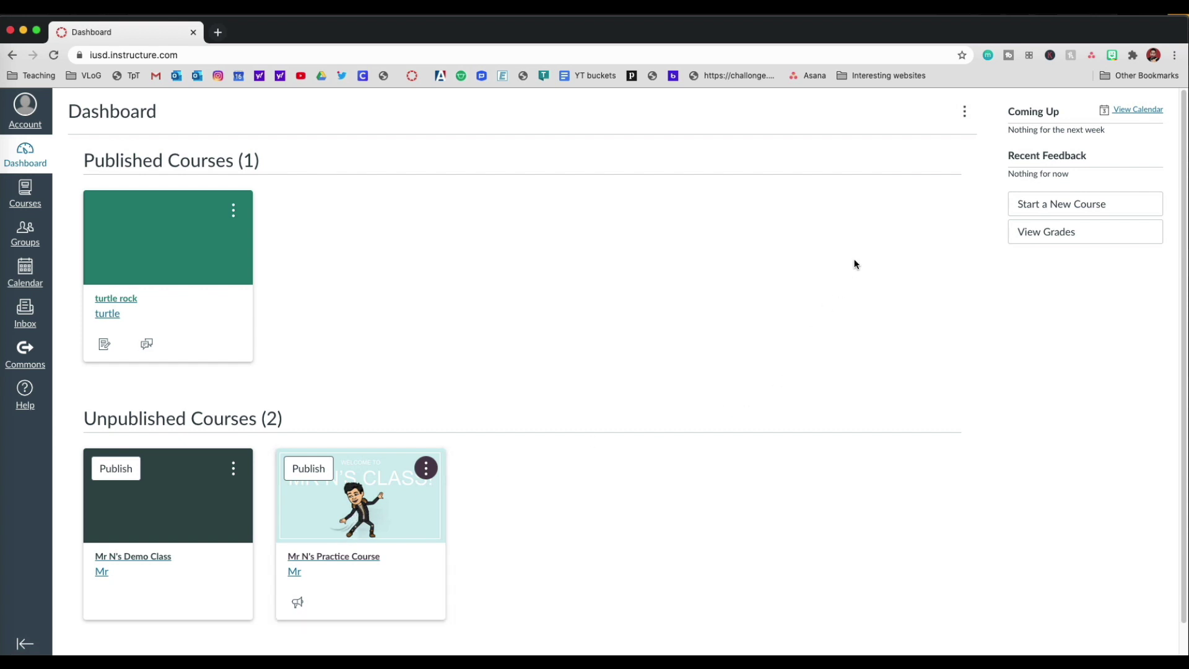
left_click(965, 111)
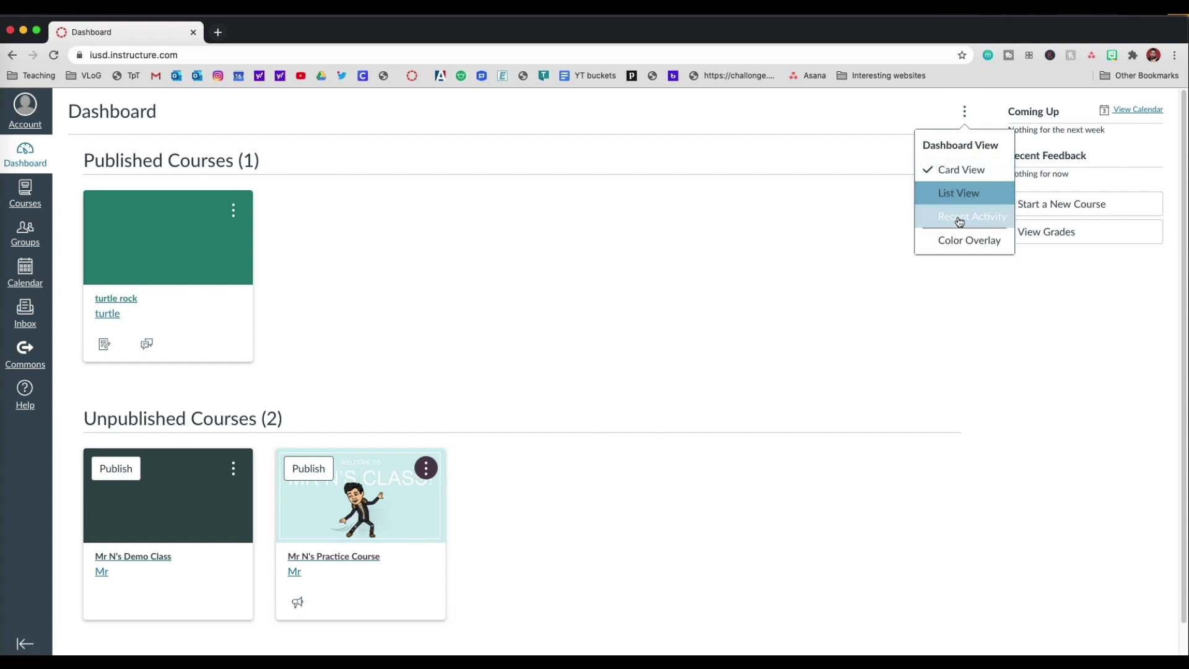
left_click(968, 242)
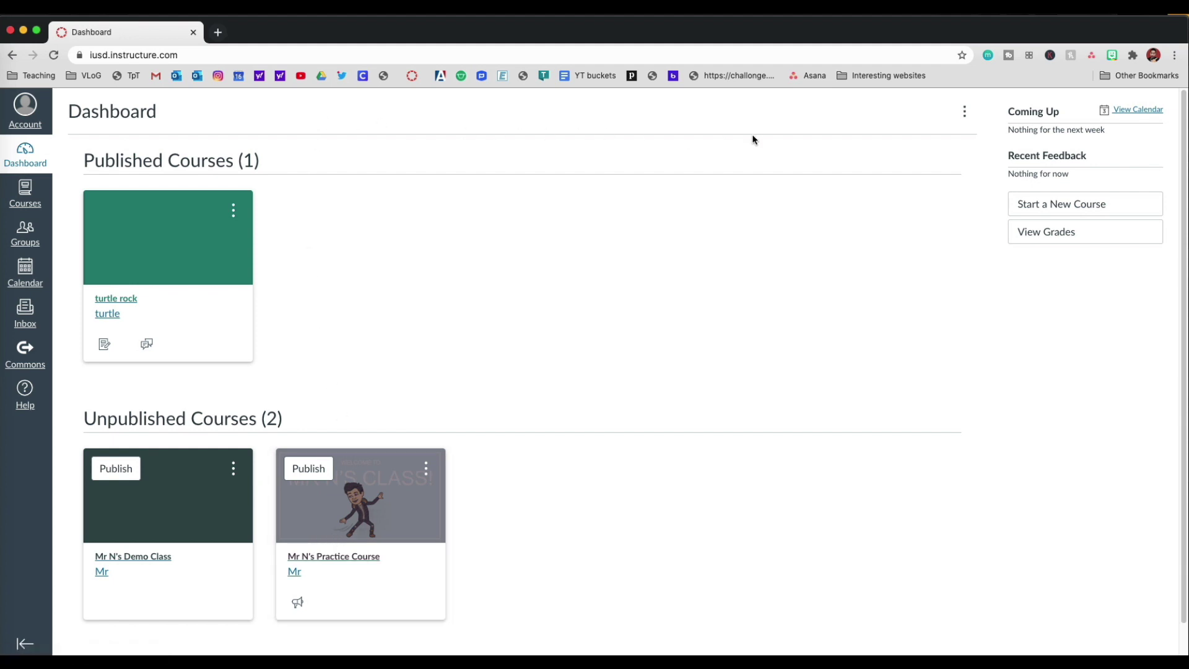
left_click(965, 116)
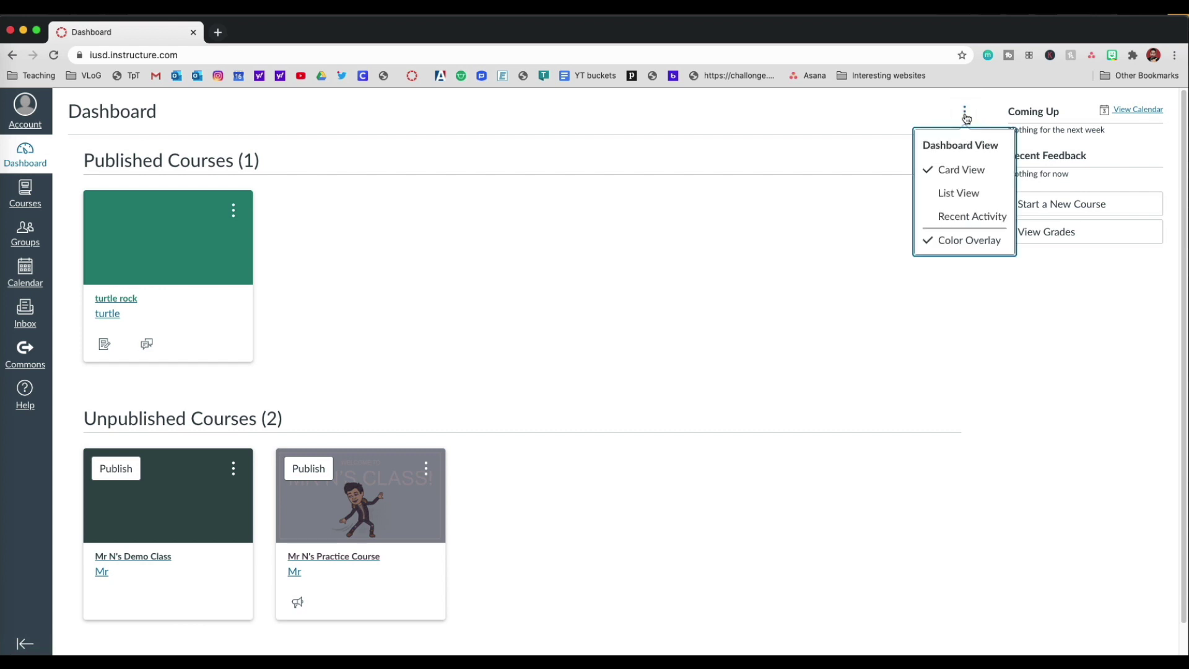
left_click(962, 247)
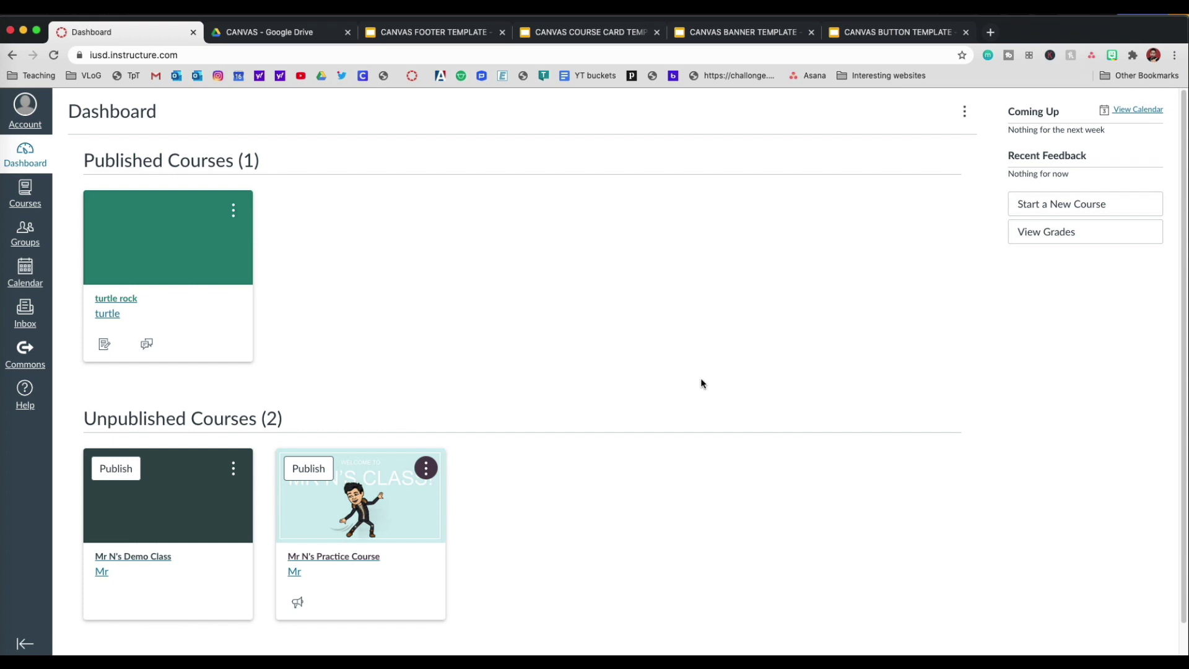
Switch to Google Slides and look through the Canvas footer, course card, banner and button templates
left_click(436, 35)
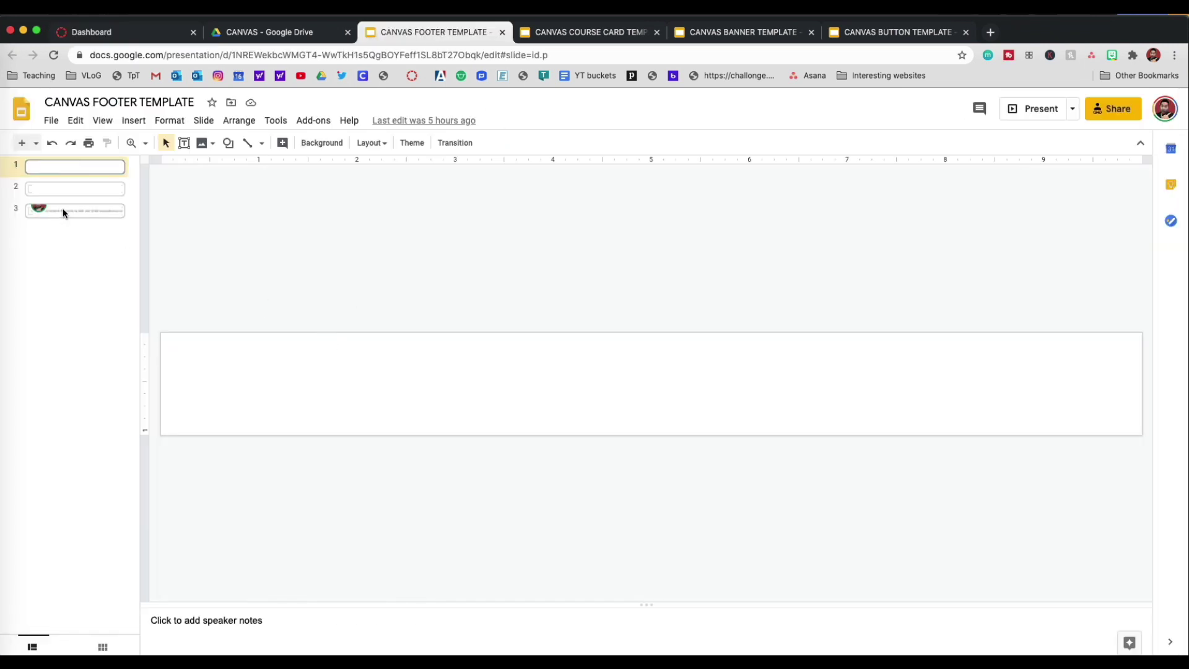
left_click(582, 33)
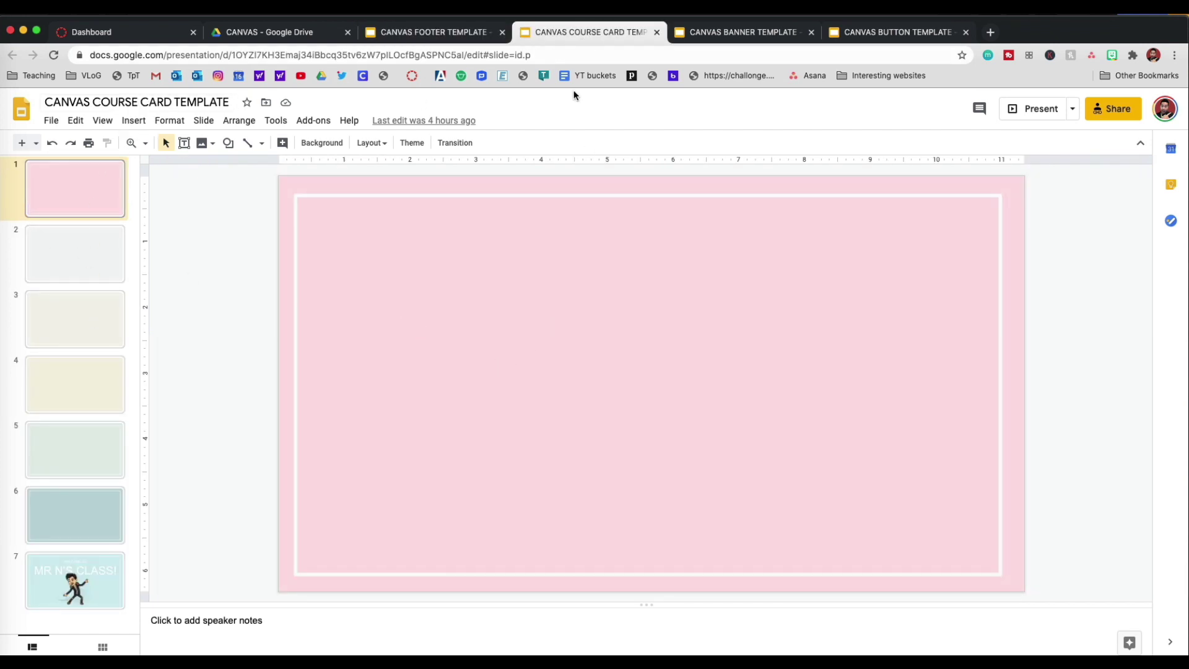
left_click(757, 34)
key("ctrl+Tab")
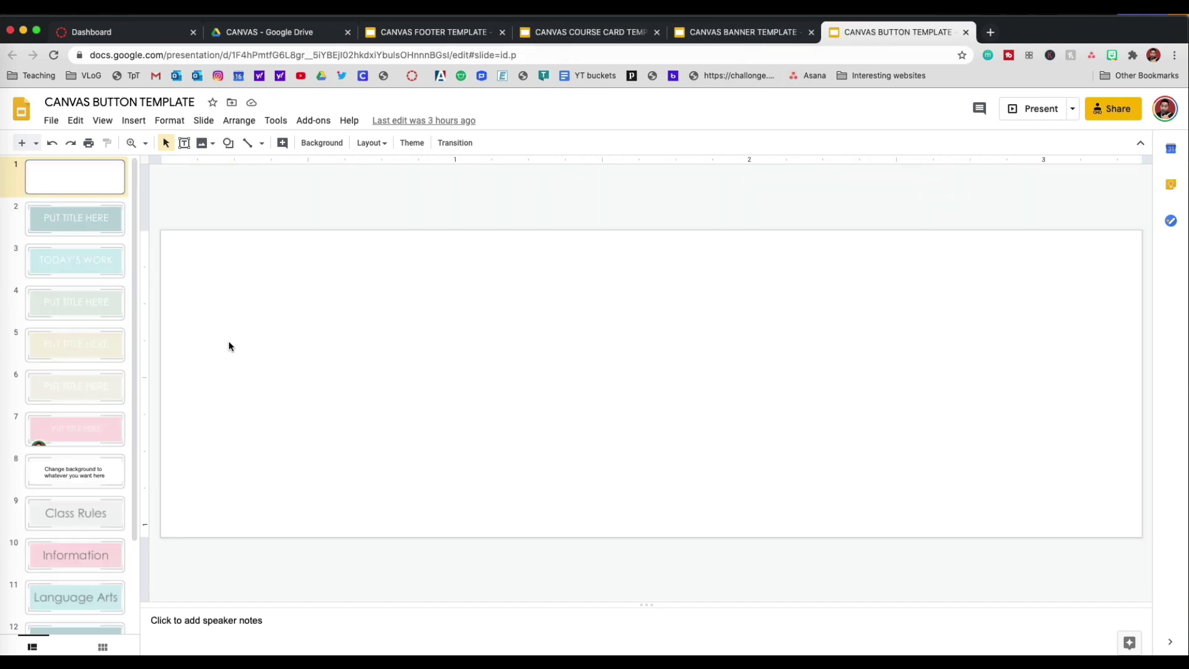
Examine slide 2's title text and the file download options in the button template, and return to the Canvas course home page
left_click(92, 293)
left_click(87, 239)
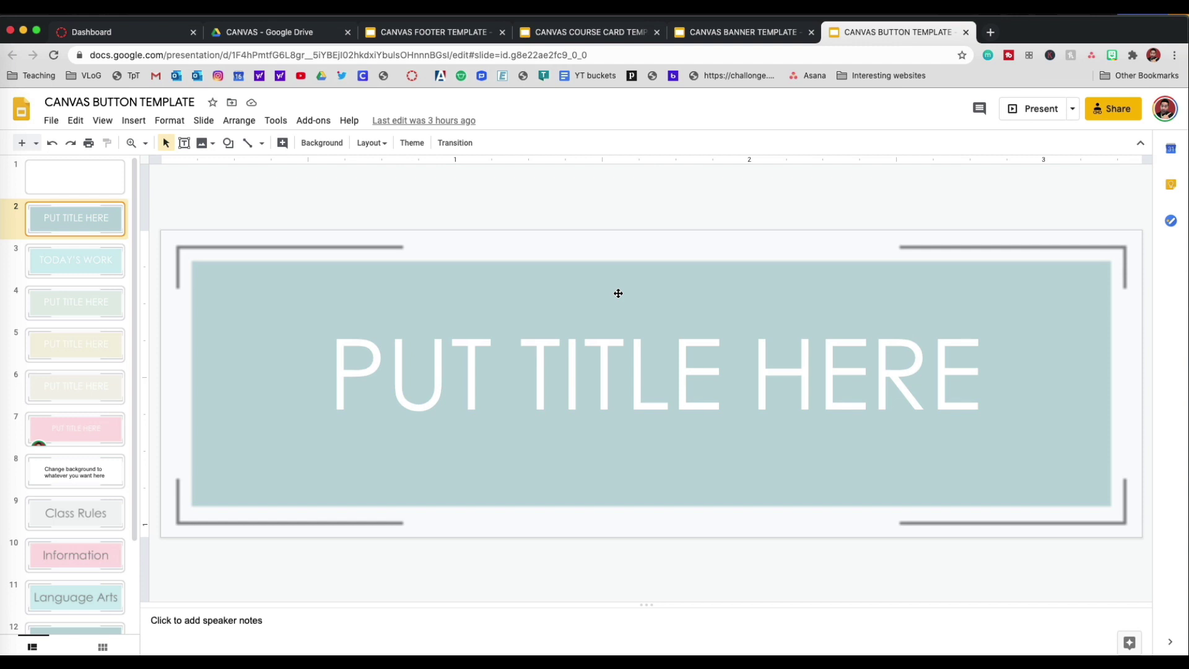
left_click(488, 394)
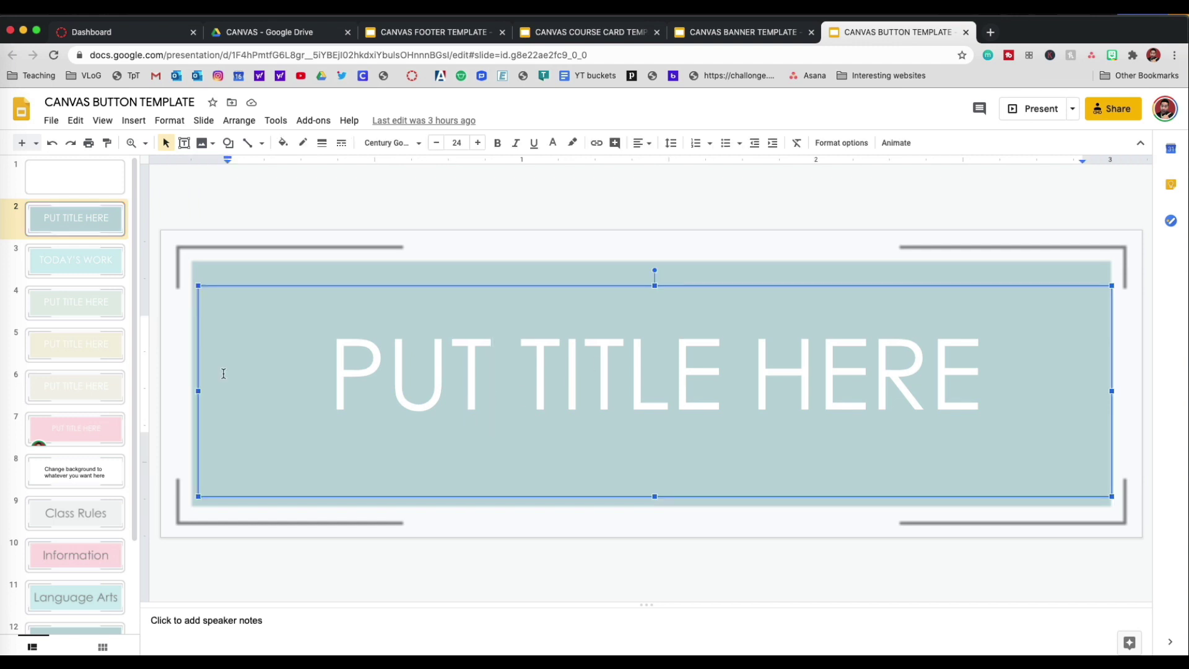
left_click(50, 122)
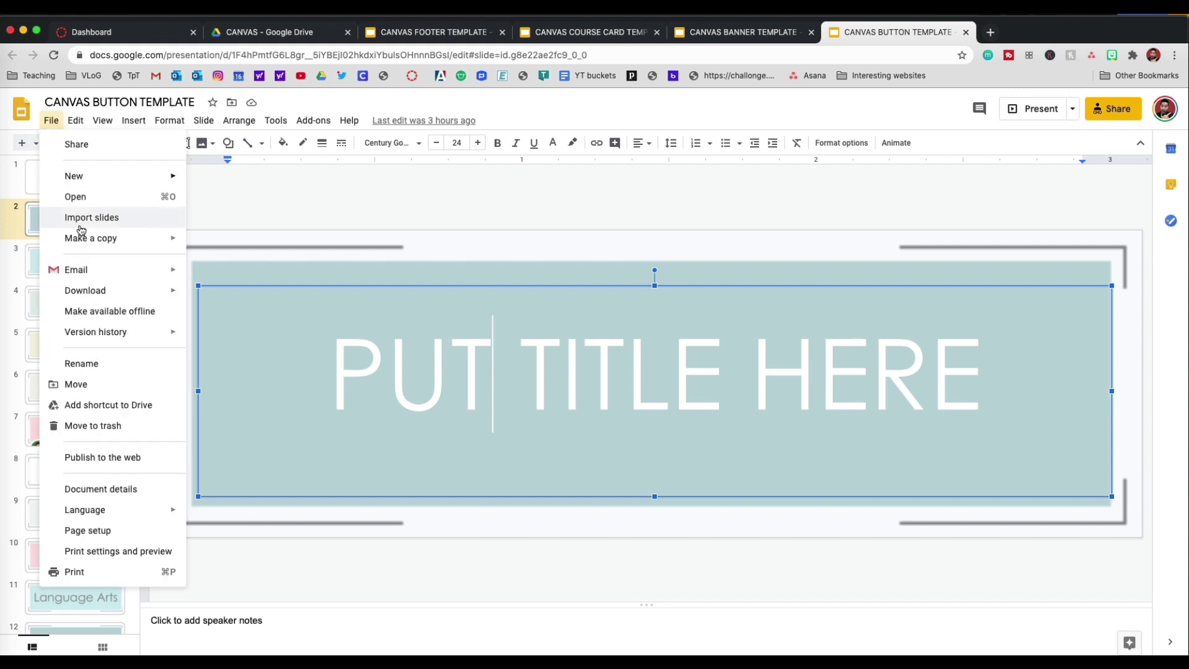
mouse_move(107, 291)
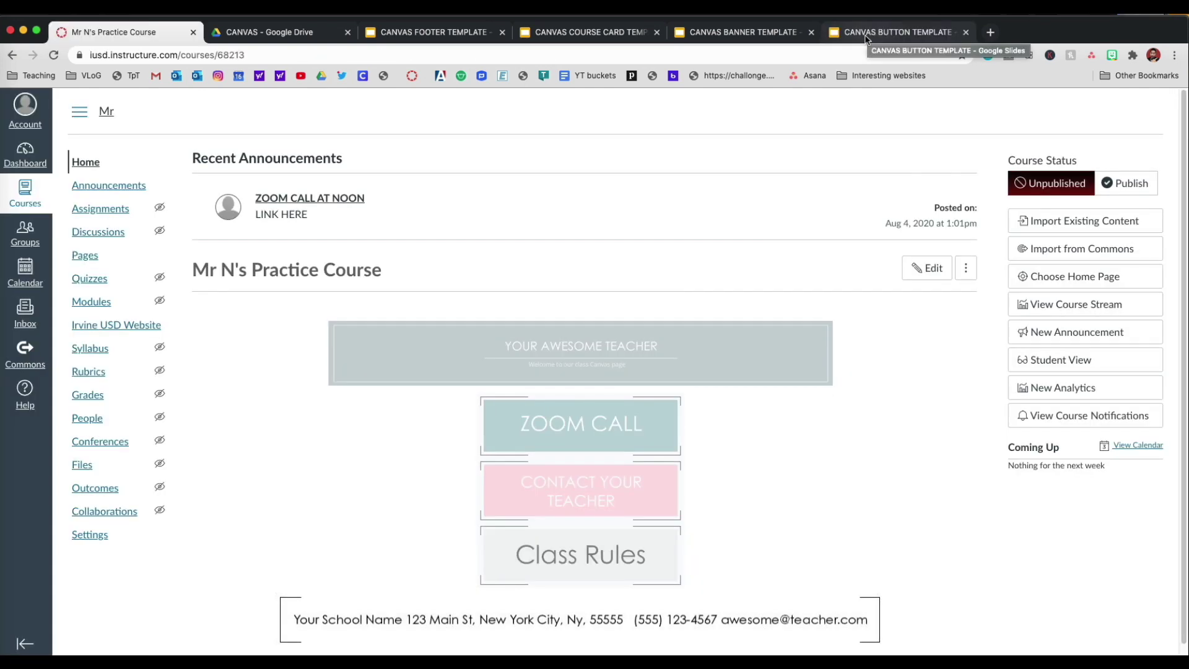
left_click(866, 37)
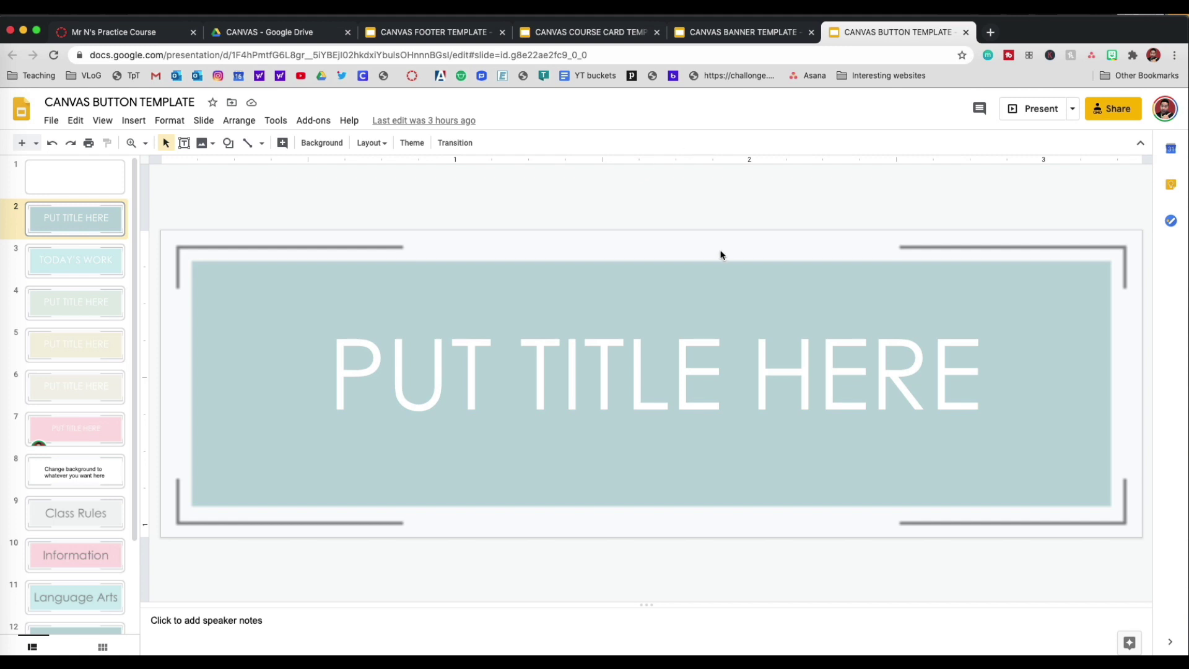
left_click(131, 39)
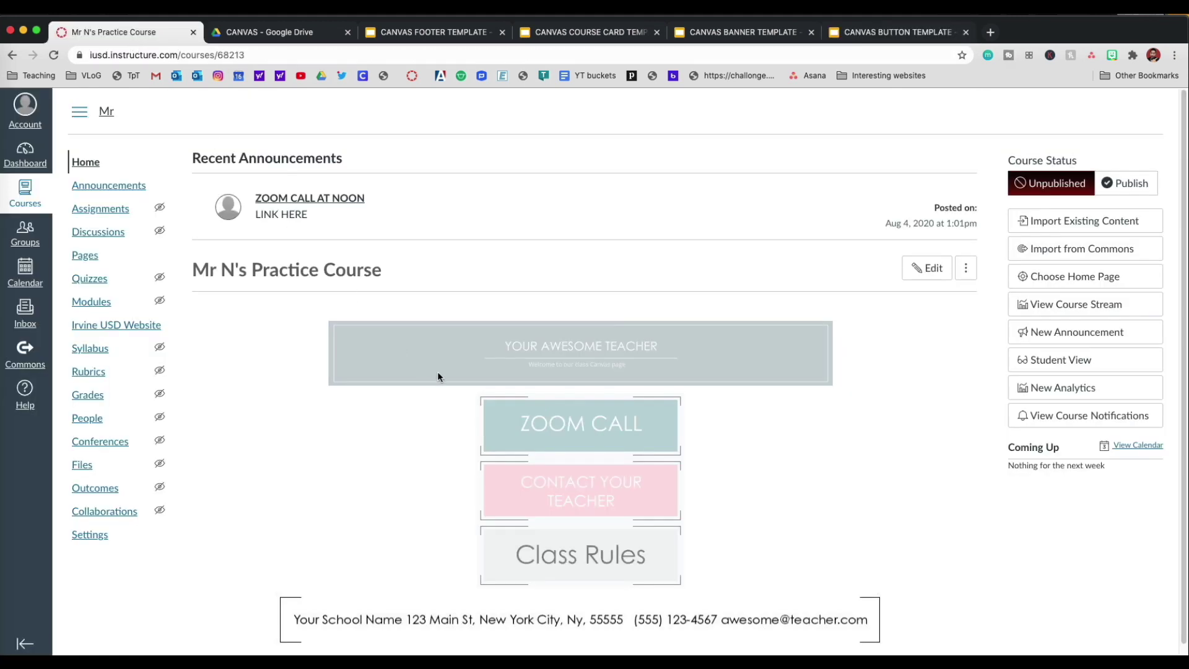